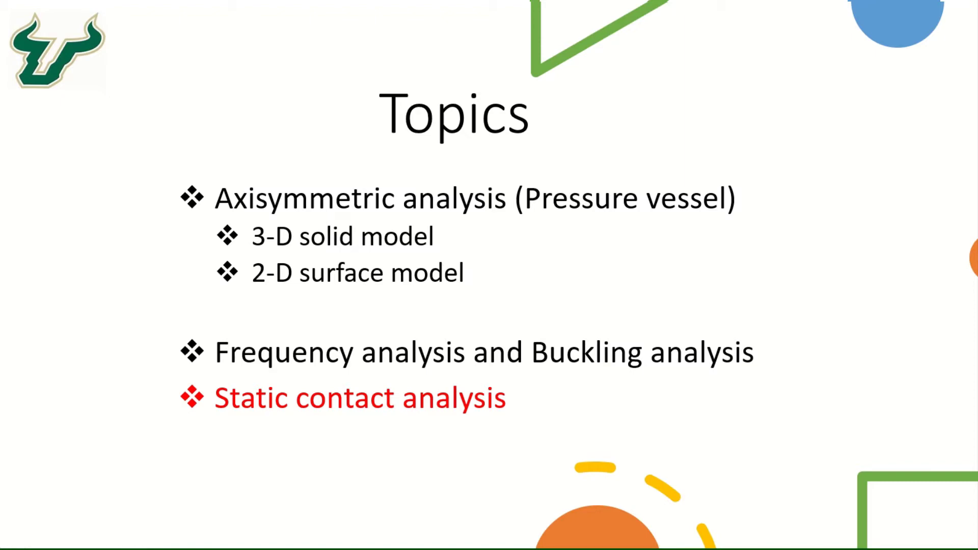
# Switch to SOLIDWORKS and create a new assembly document
pyautogui.hotkey('alt', 'Tab')
pyautogui.click(121, 18)
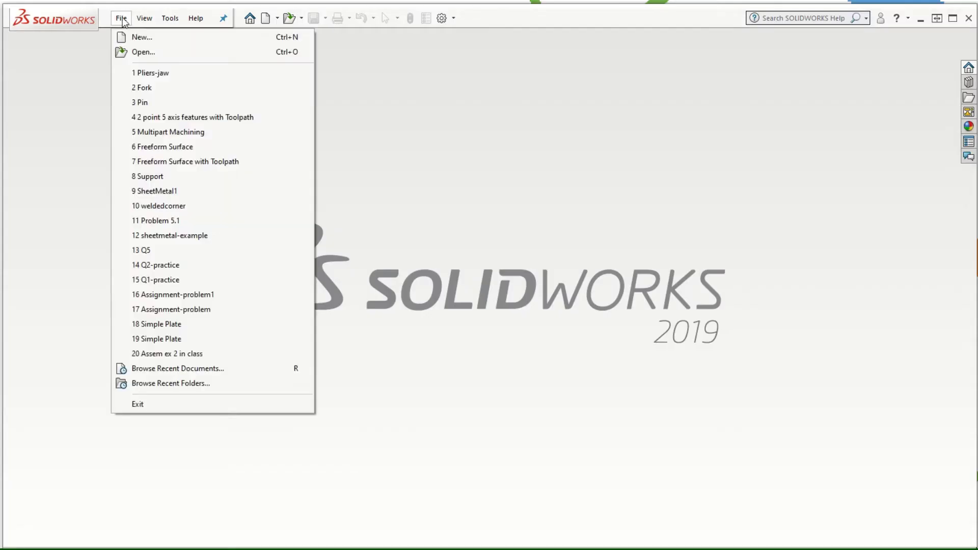
pyautogui.click(133, 35)
pyautogui.click(520, 237)
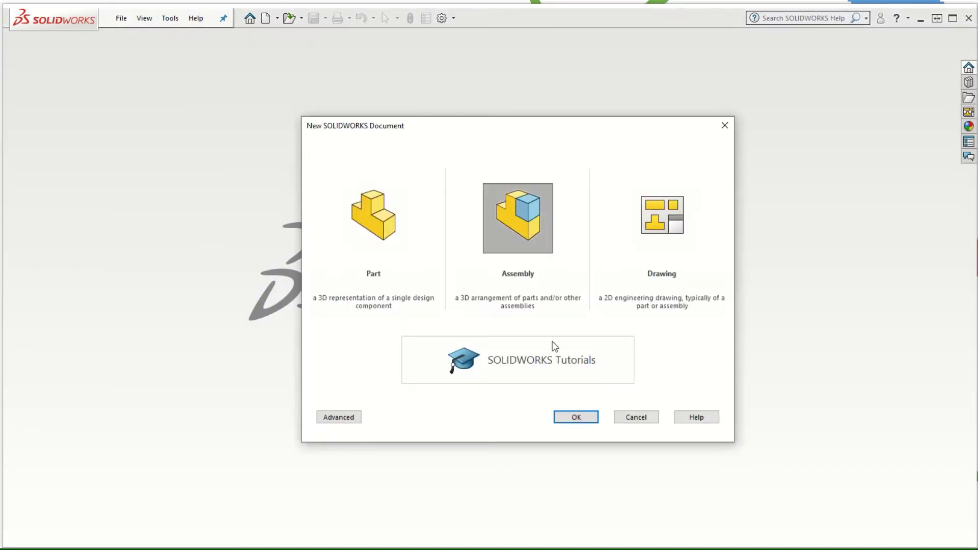
pyautogui.click(576, 417)
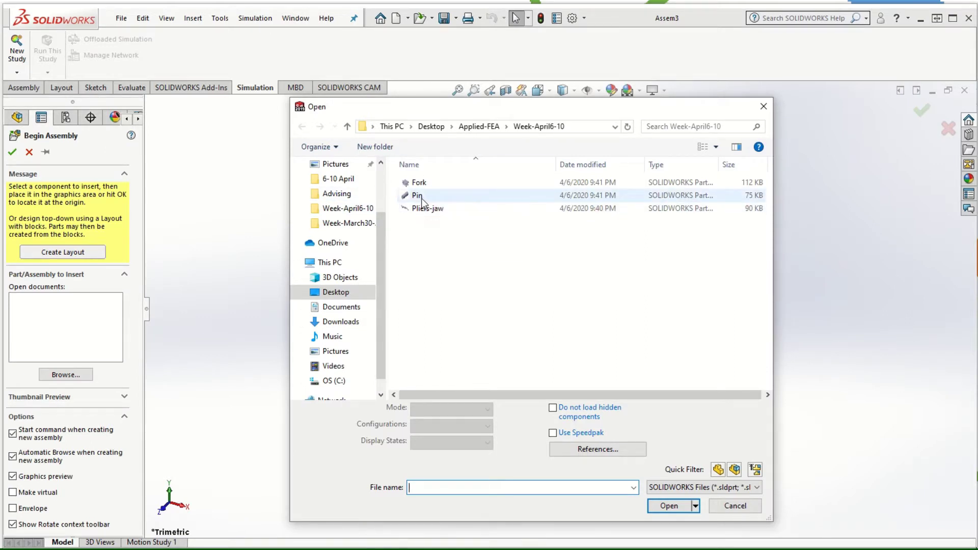
# Insert the Pin part as the first component and place it in the middle of the graphics area
pyautogui.click(435, 198)
pyautogui.click(671, 486)
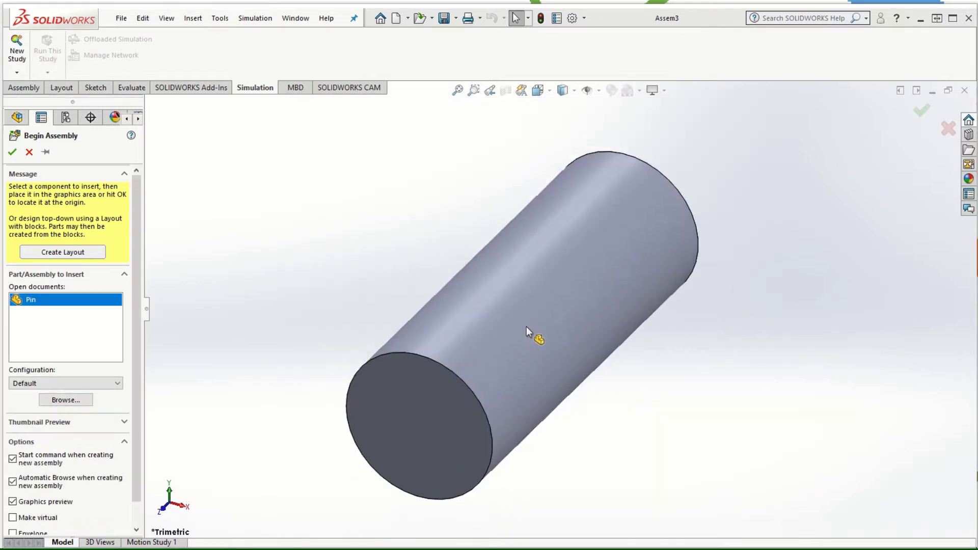
pyautogui.click(550, 329)
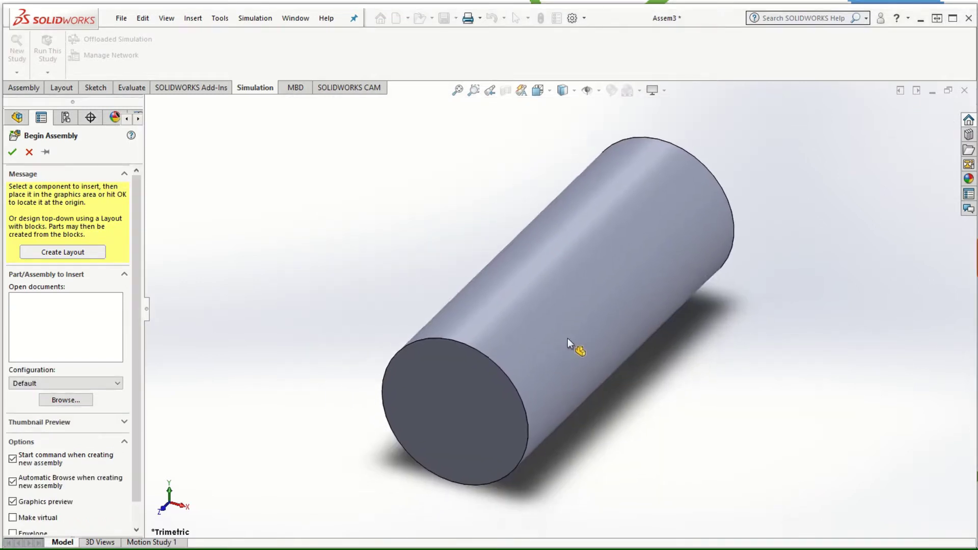
pyautogui.scroll(3, 563, 326)
pyautogui.scroll(2, 555, 296)
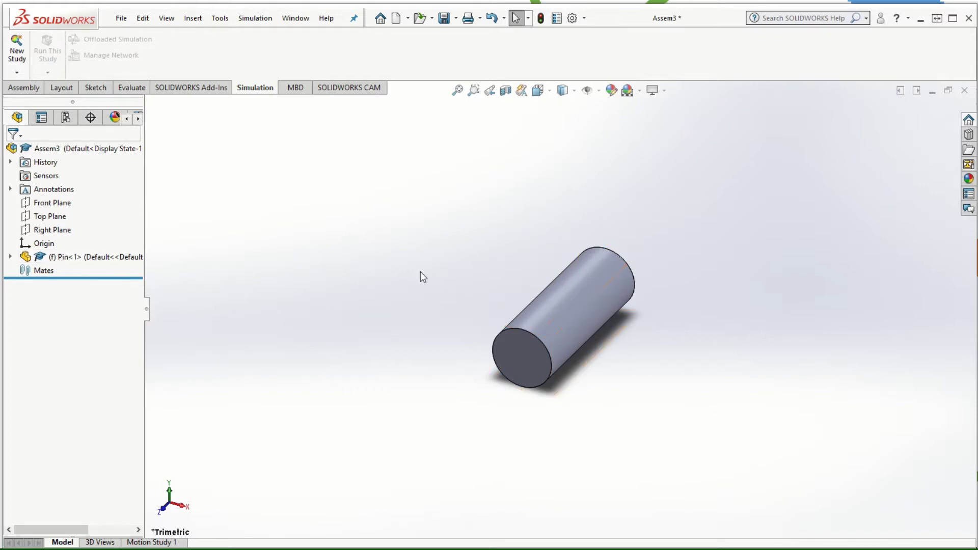
# Try to move the pin within the assembly, then clear the selection
pyautogui.moveTo(574, 307); pyautogui.dragTo(524, 301)
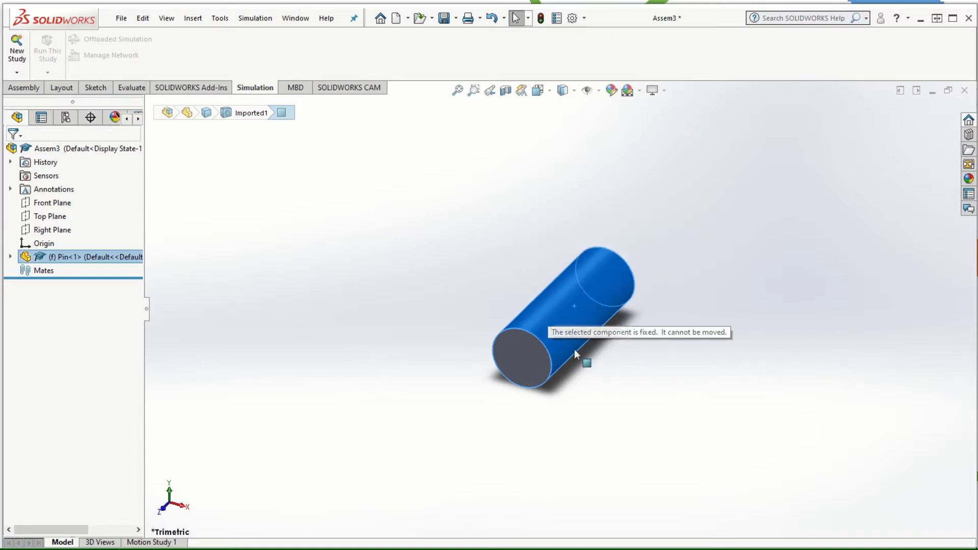
pyautogui.scroll(-2, 612, 333)
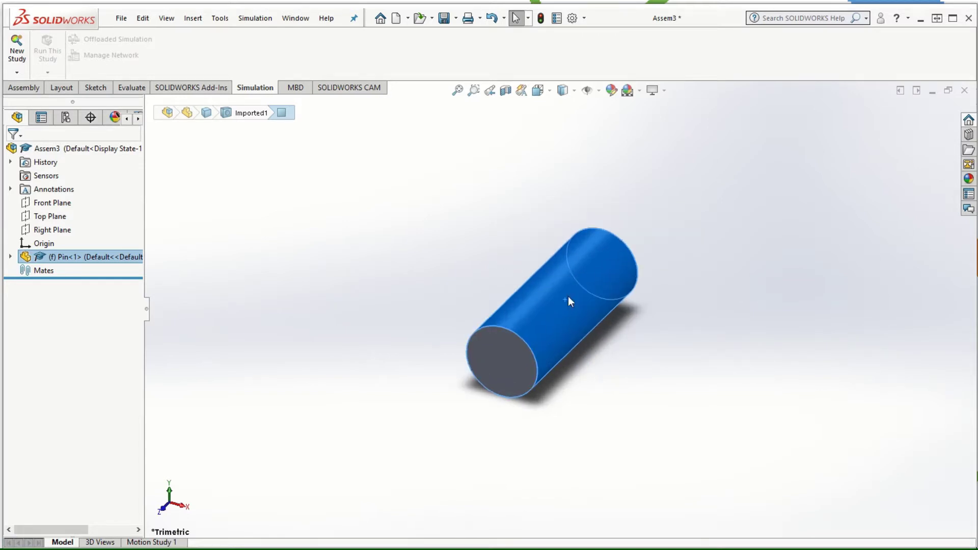
pyautogui.click(664, 351)
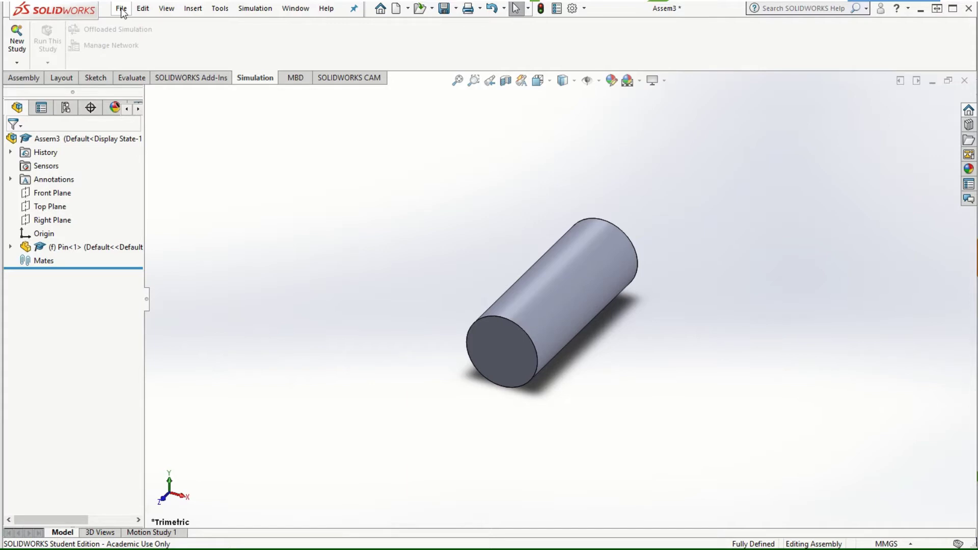
# Insert the Fork part and place it beside the pin
pyautogui.click(26, 82)
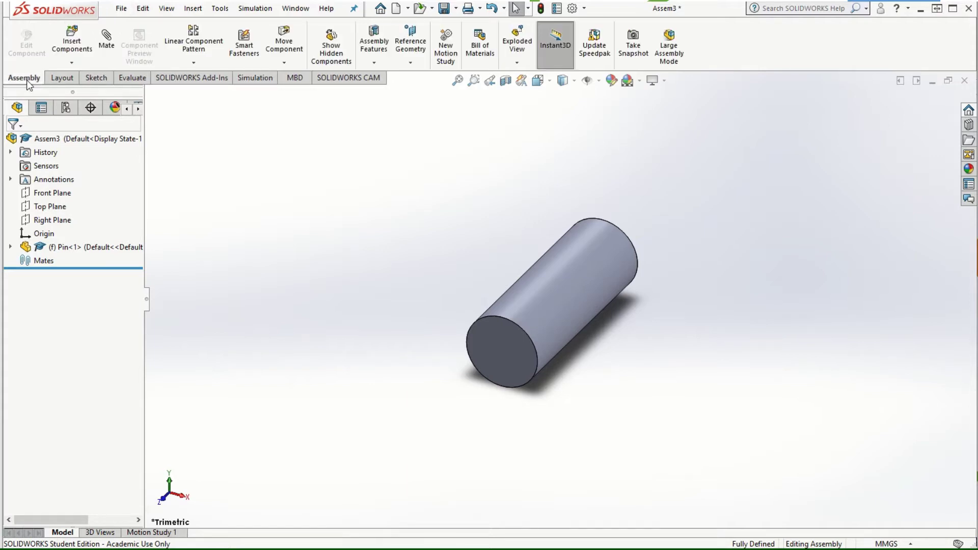
pyautogui.click(74, 50)
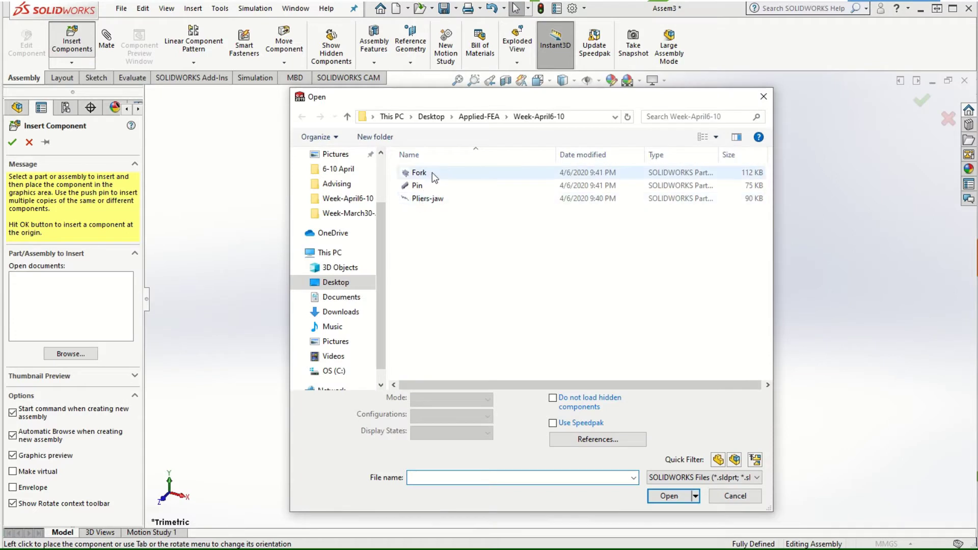
pyautogui.click(419, 172)
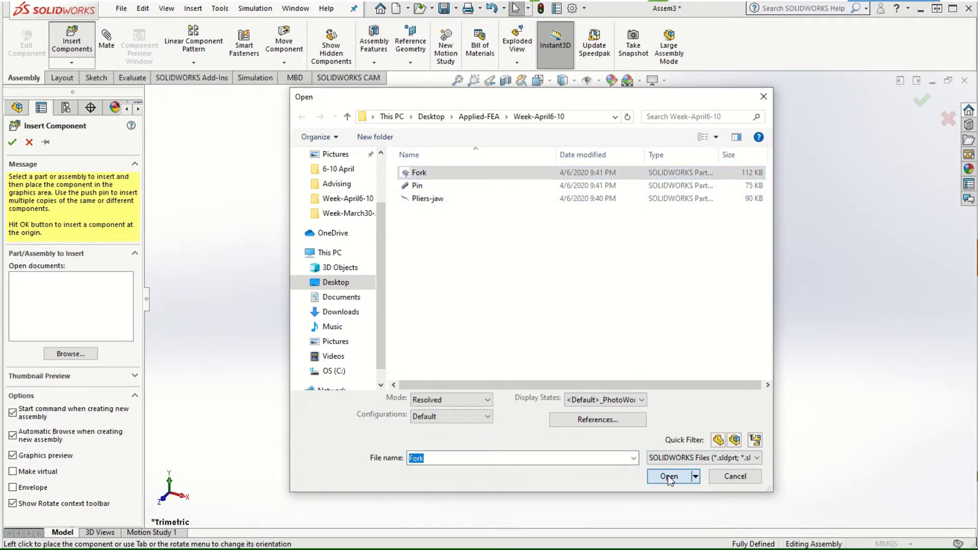
pyautogui.click(668, 476)
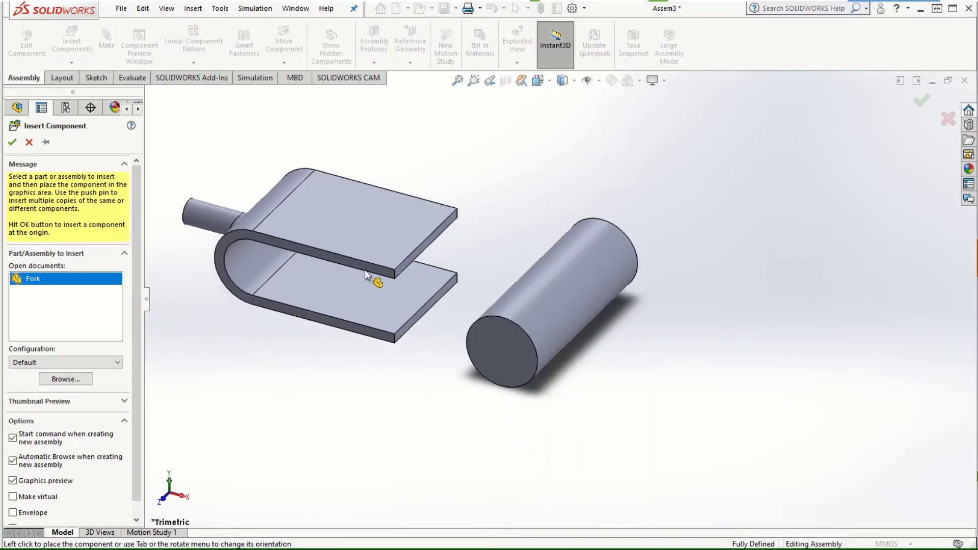
pyautogui.click(308, 248)
pyautogui.scroll(3, 451, 261)
pyautogui.scroll(-3, 546, 331)
# Set the assembly's unit system to IPS (inch, pound, second)
pyautogui.moveTo(546, 331); pyautogui.dragTo(598, 291, button='middle')
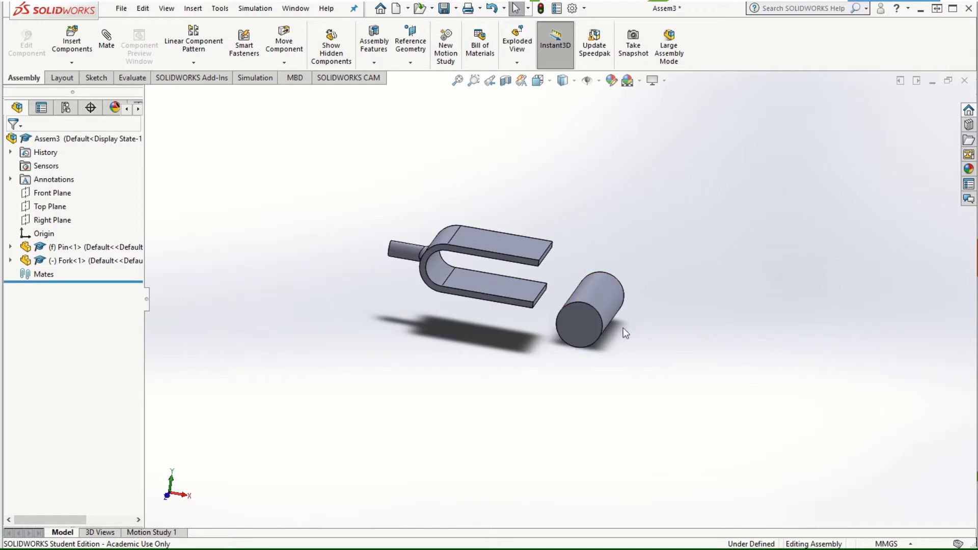
pyautogui.moveTo(622, 328); pyautogui.dragTo(598, 332, button='middle')
pyautogui.scroll(-2, 570, 292)
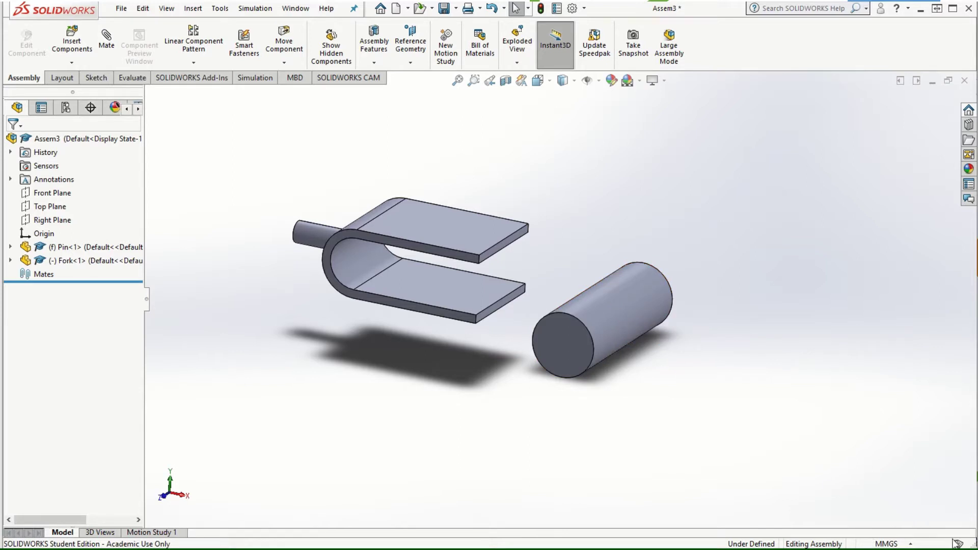
pyautogui.click(890, 545)
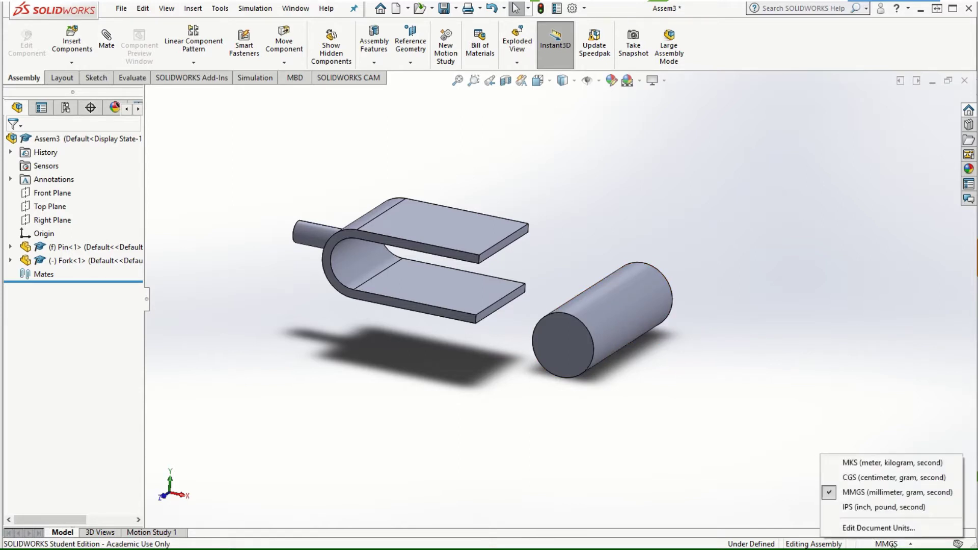
pyautogui.click(884, 509)
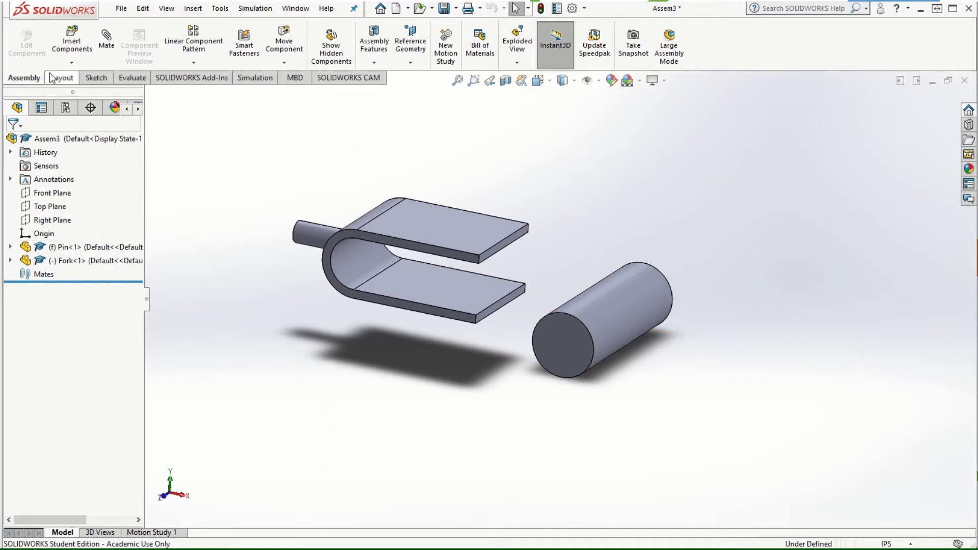
# Add a coincident mate between the pin's Front plane and the fork's Front plane
pyautogui.click(103, 46)
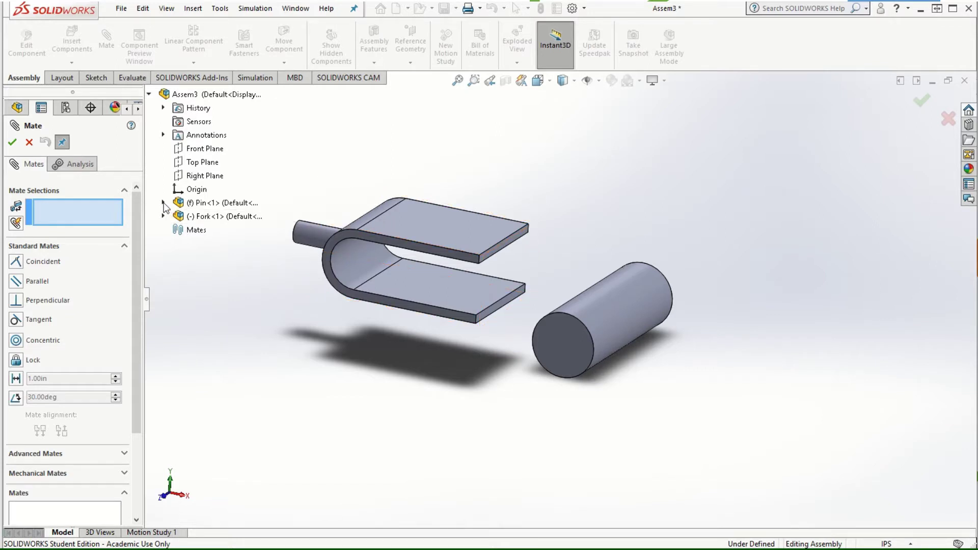
pyautogui.click(163, 203)
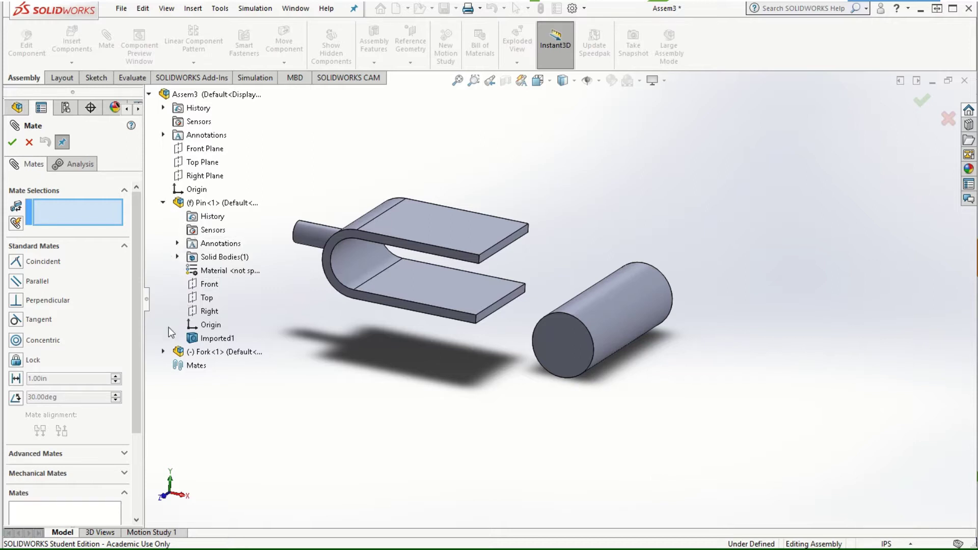
pyautogui.click(163, 351)
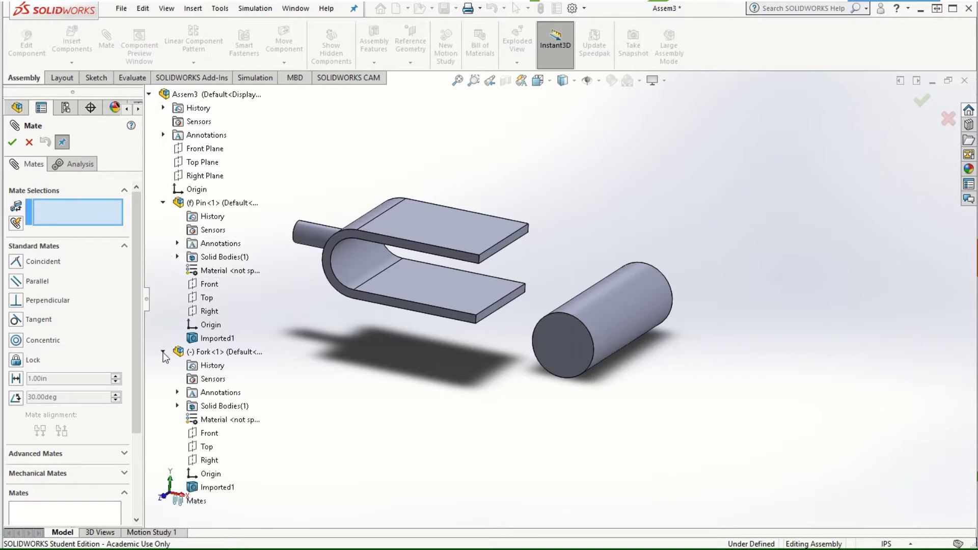
pyautogui.click(216, 287)
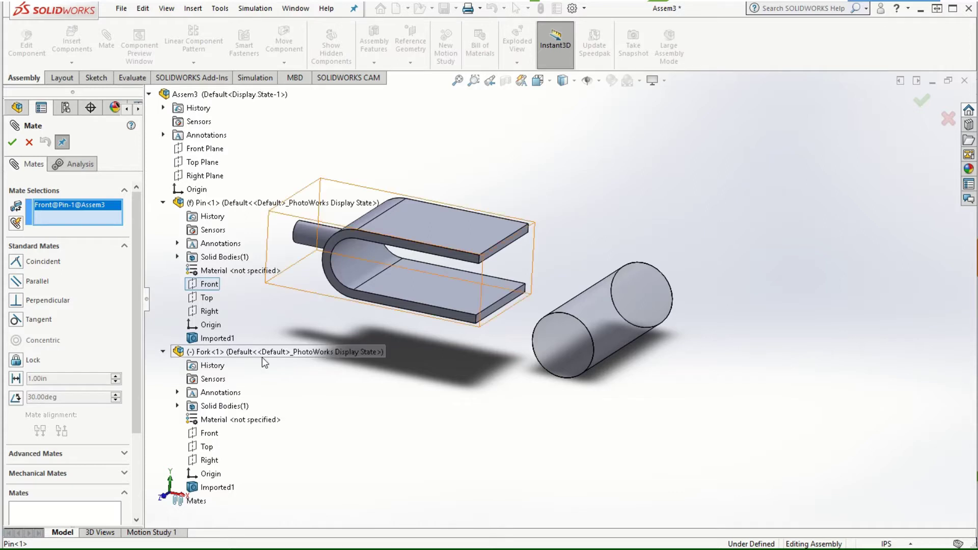
pyautogui.click(207, 434)
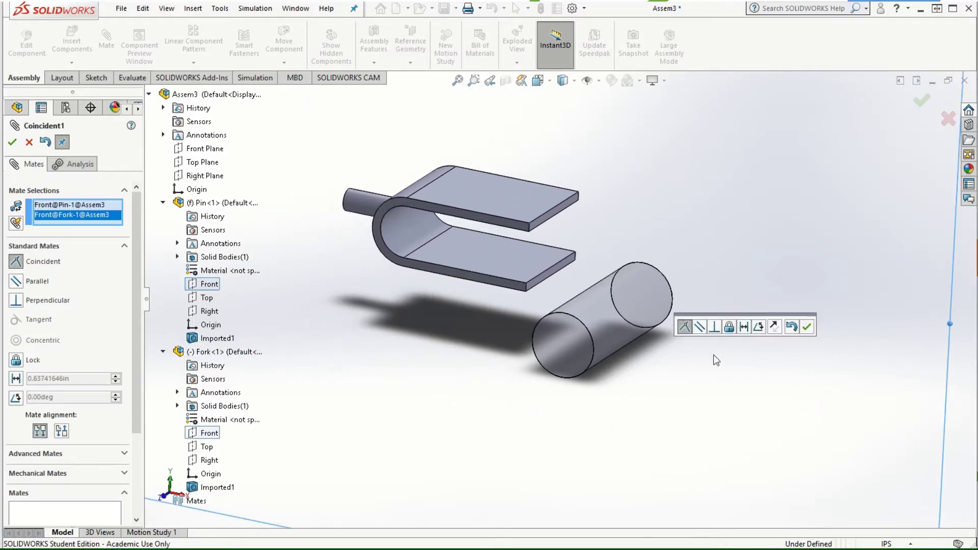
pyautogui.scroll(5, 722, 341)
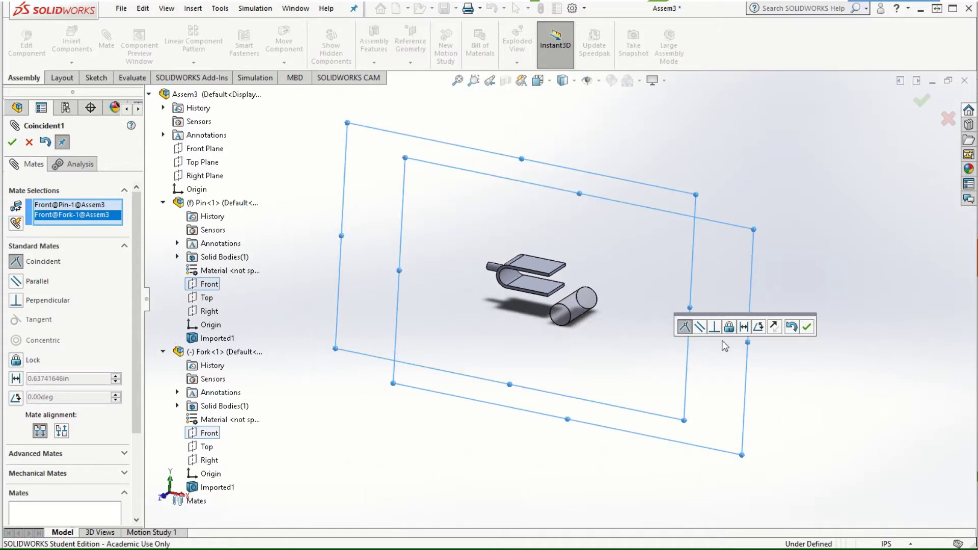
pyautogui.moveTo(834, 387); pyautogui.dragTo(755, 382, button='middle')
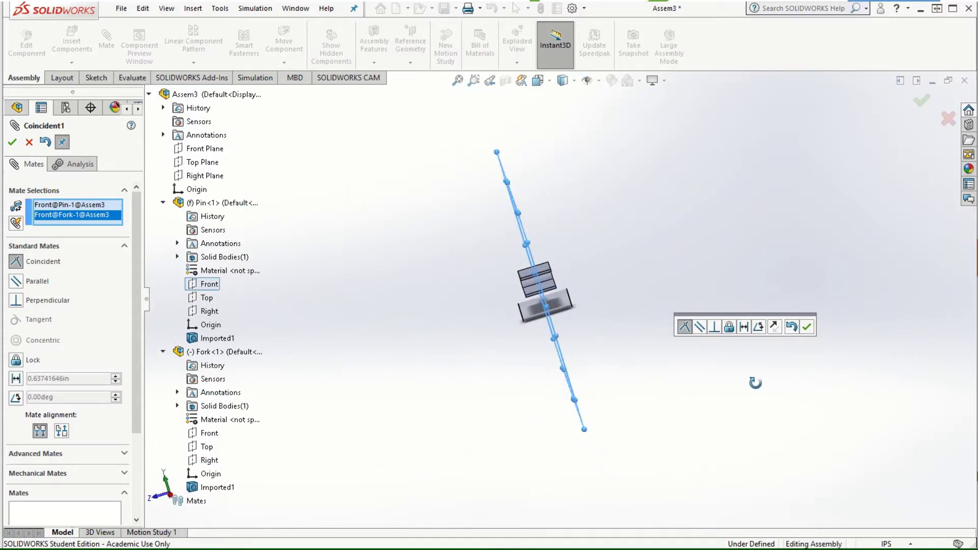
pyautogui.moveTo(755, 383); pyautogui.dragTo(829, 388, button='middle')
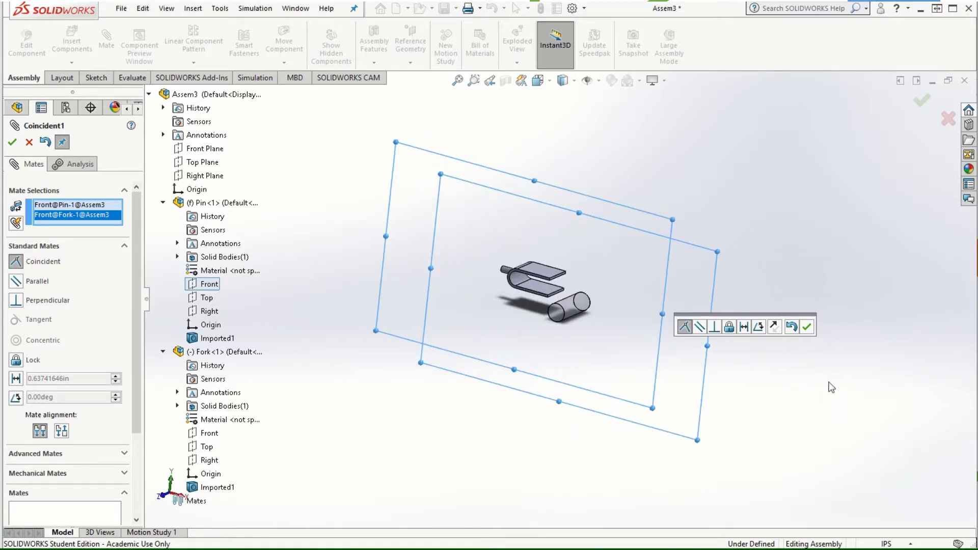
pyautogui.click(807, 326)
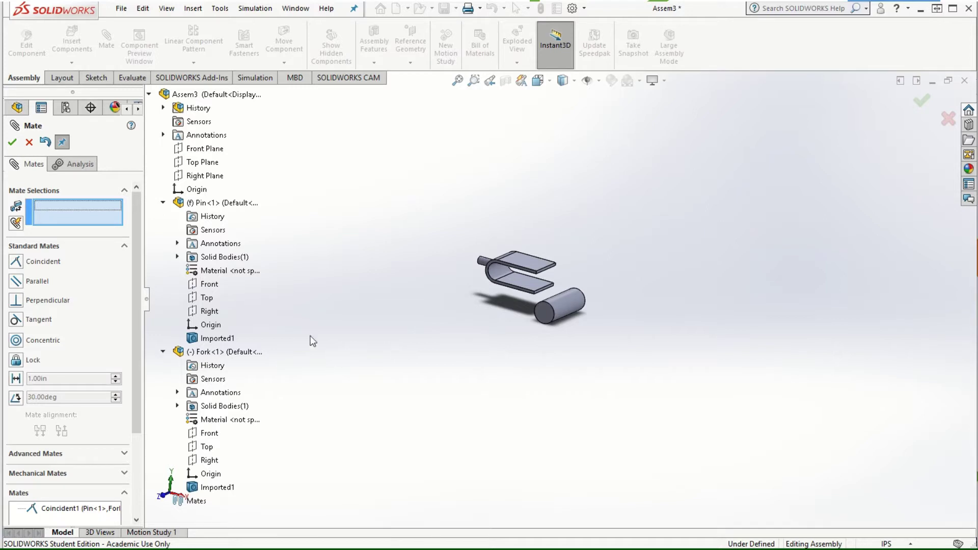
# Add a coincident mate between the pin's Top plane and the fork's Top plane
pyautogui.click(207, 298)
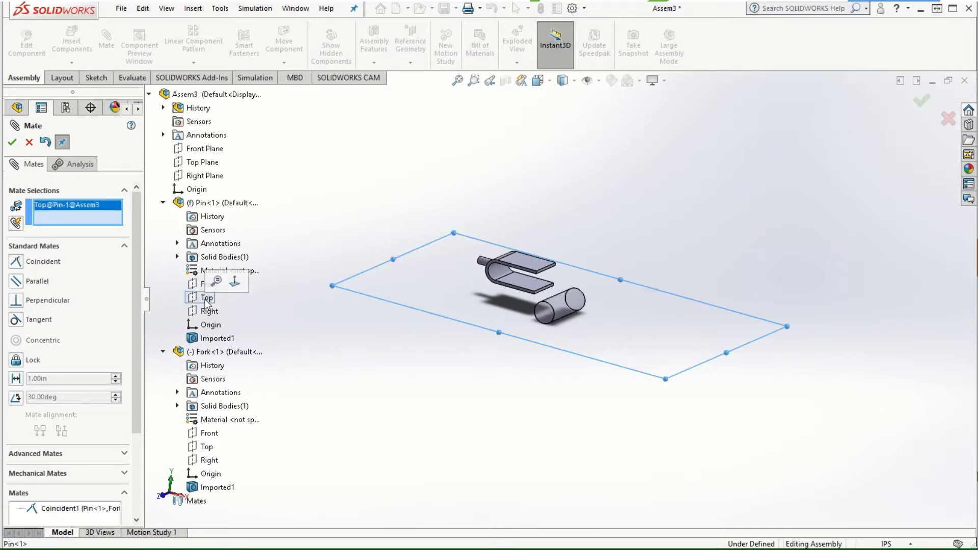
pyautogui.click(202, 448)
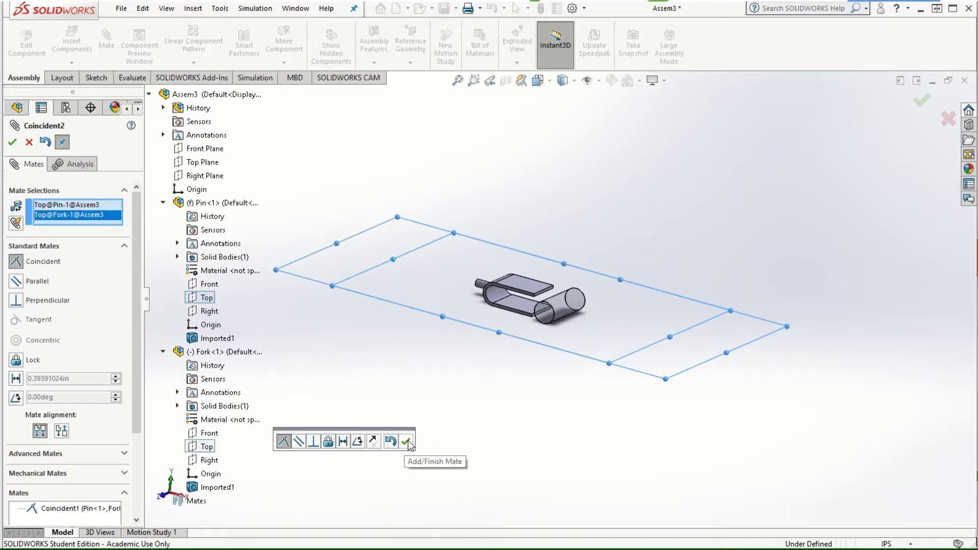
pyautogui.click(409, 444)
# Add a 3.35 in distance mate between the pin's Right plane and the end face of the fork's round stem, and finish mating
pyautogui.scroll(-5, 514, 320)
pyautogui.moveTo(705, 356); pyautogui.dragTo(574, 313, button='middle')
pyautogui.scroll(-3, 581, 314)
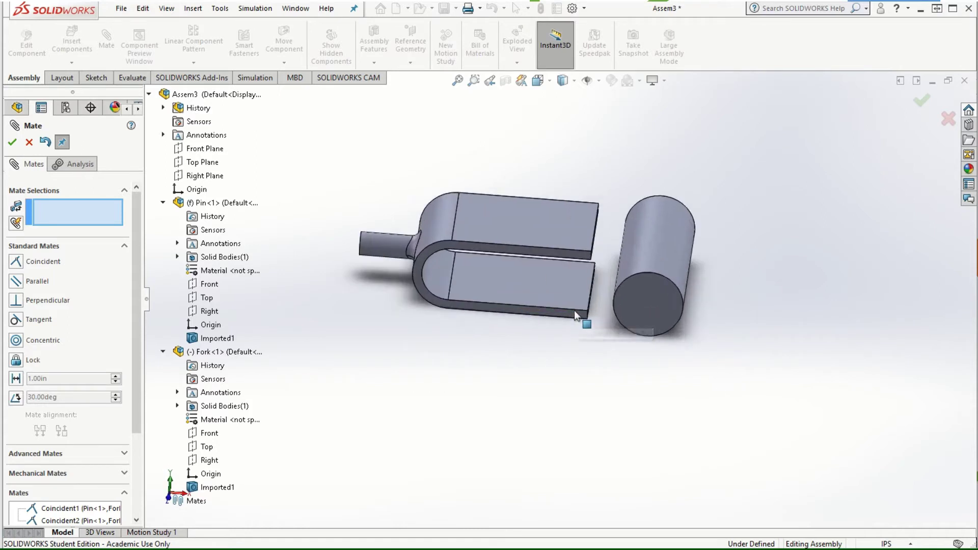
pyautogui.moveTo(585, 415); pyautogui.dragTo(454, 382, button='middle')
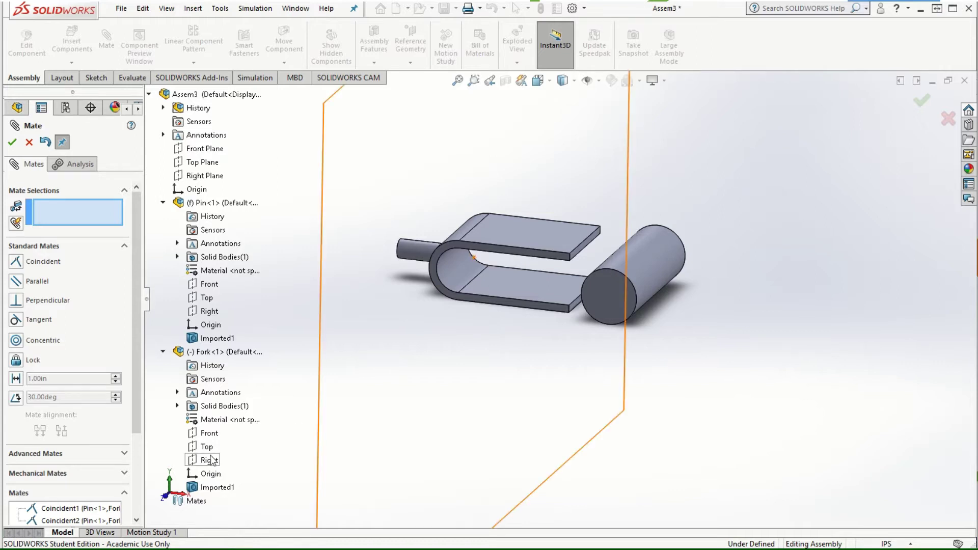
pyautogui.click(201, 314)
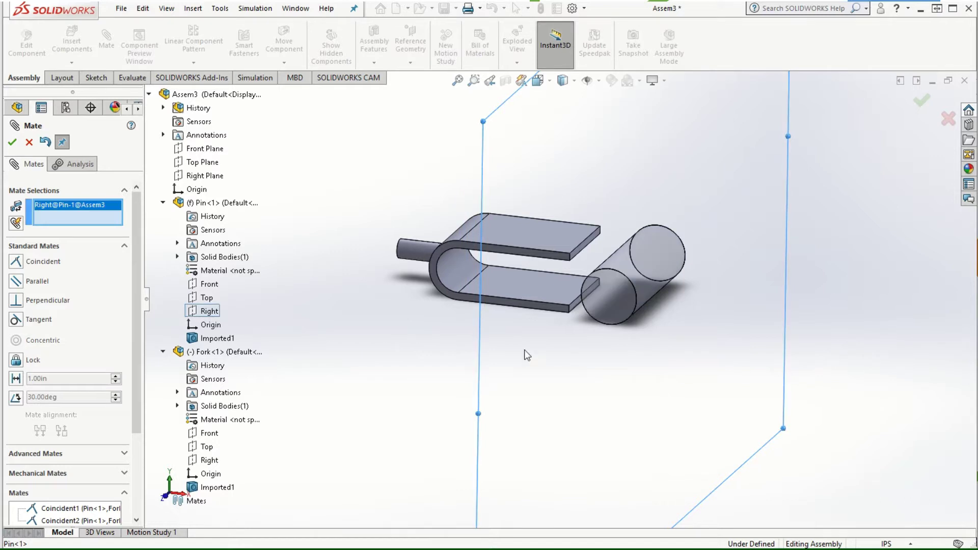
pyautogui.moveTo(404, 397); pyautogui.dragTo(398, 272, button='middle')
pyautogui.scroll(-4, 553, 270)
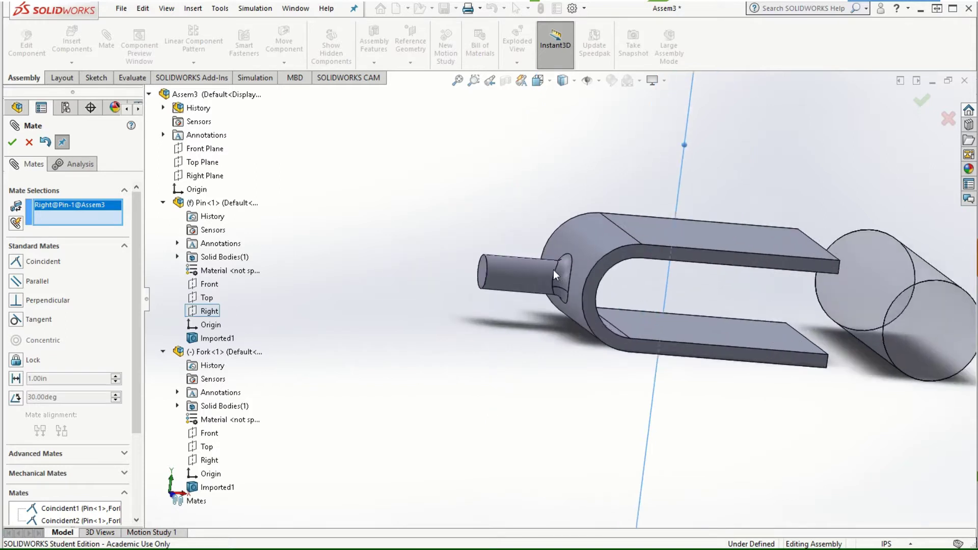
pyautogui.click(469, 274)
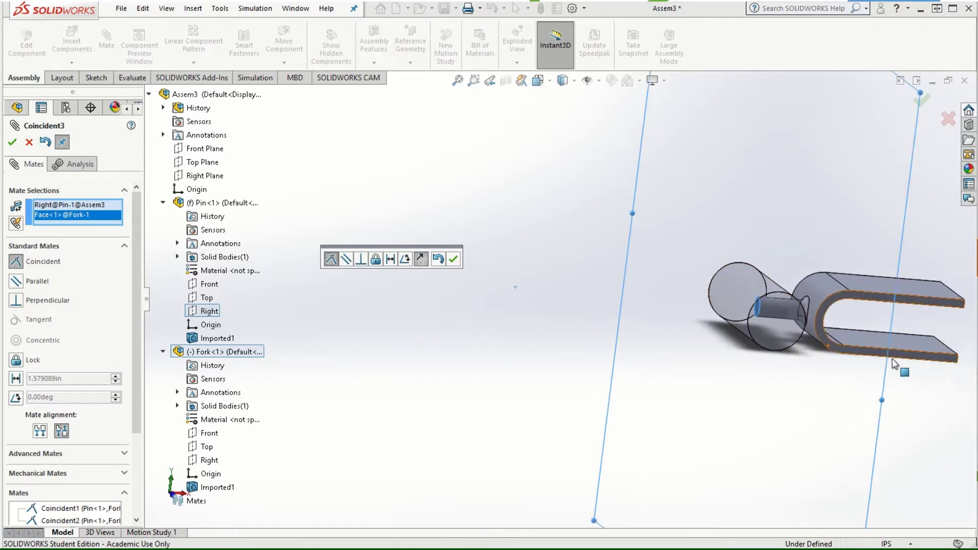
pyautogui.press('Left')
pyautogui.press('Left')
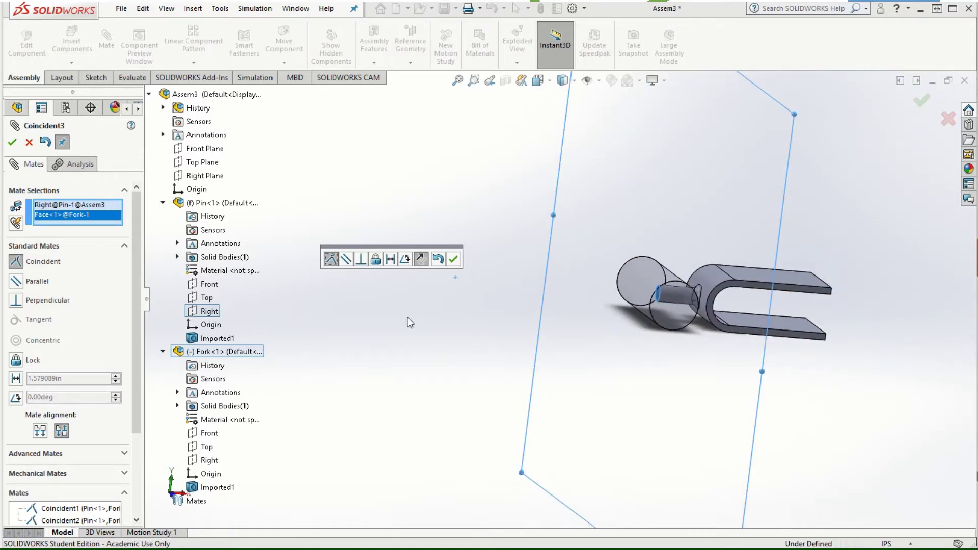
pyautogui.click(390, 259)
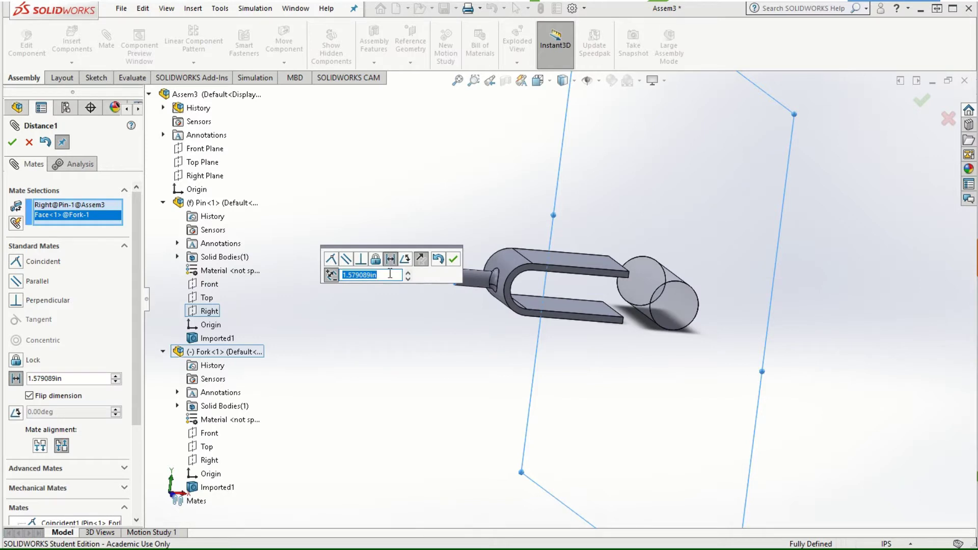
pyautogui.write('3.35')
pyautogui.press('Return')
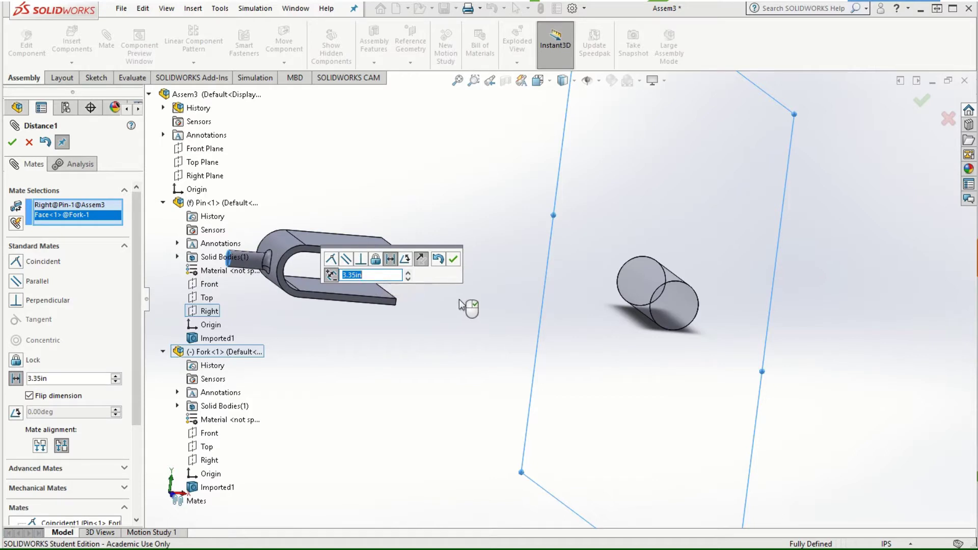
pyautogui.click(453, 261)
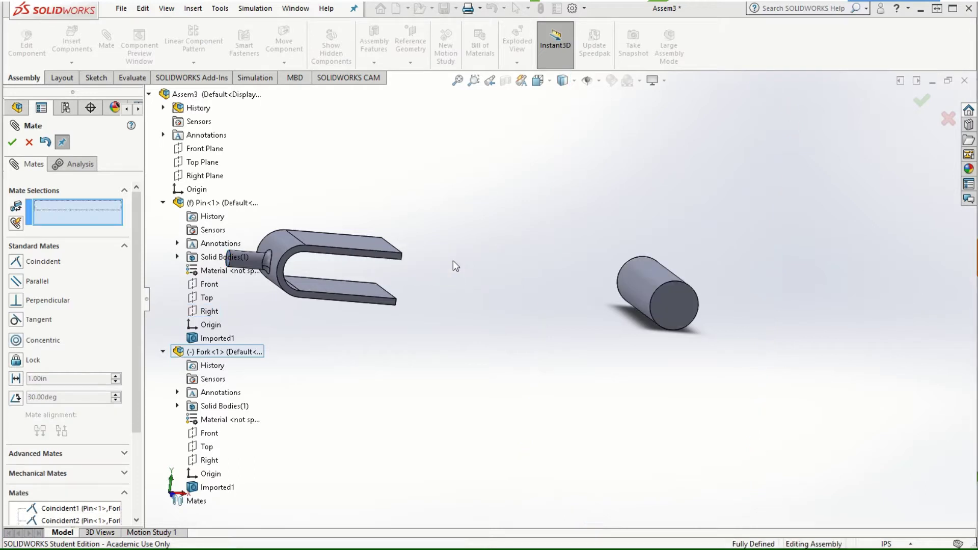
pyautogui.click(12, 143)
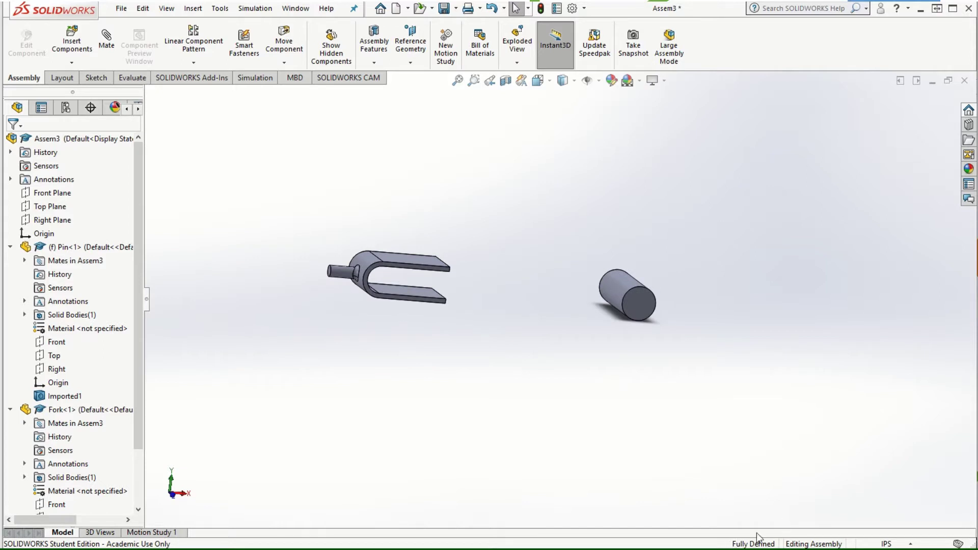
# Try to move the pin and the fork to check whether both parts are fully constrained
pyautogui.moveTo(555, 363); pyautogui.dragTo(503, 380, button='middle')
pyautogui.moveTo(619, 311); pyautogui.dragTo(447, 282)
pyautogui.moveTo(420, 246); pyautogui.dragTo(490, 277)
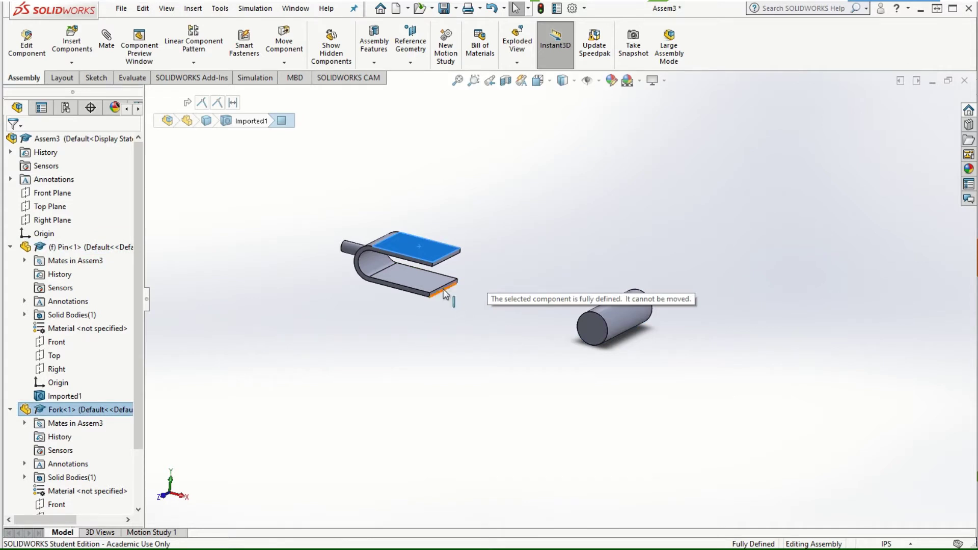
pyautogui.click(488, 360)
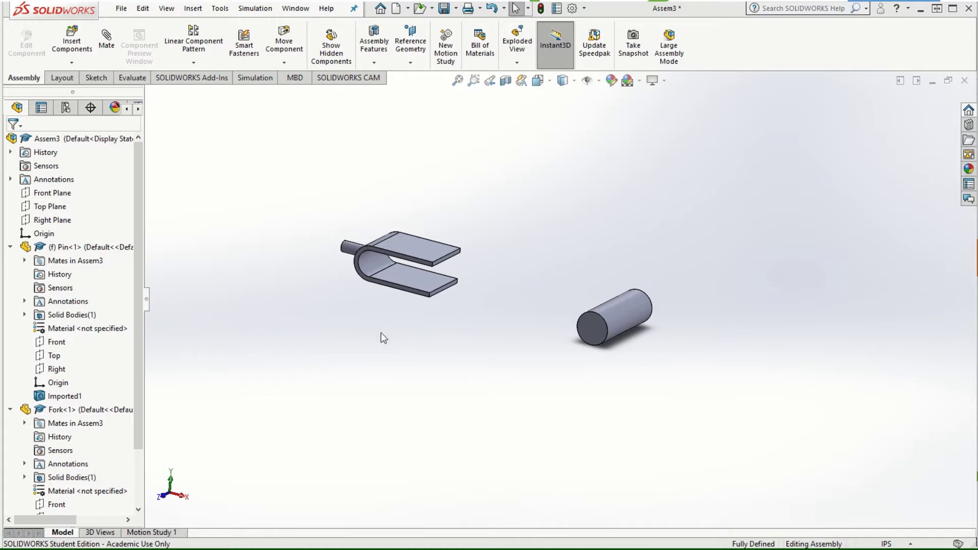
# Insert two copies of the Pliers-jaw part, one below the pin and fork and one above them
pyautogui.moveTo(447, 371)
pyautogui.mouseDown(button='middle')
pyautogui.moveTo(484, 344)
pyautogui.moveTo(450, 352)
pyautogui.moveTo(451, 371)
pyautogui.mouseUp(button='middle')
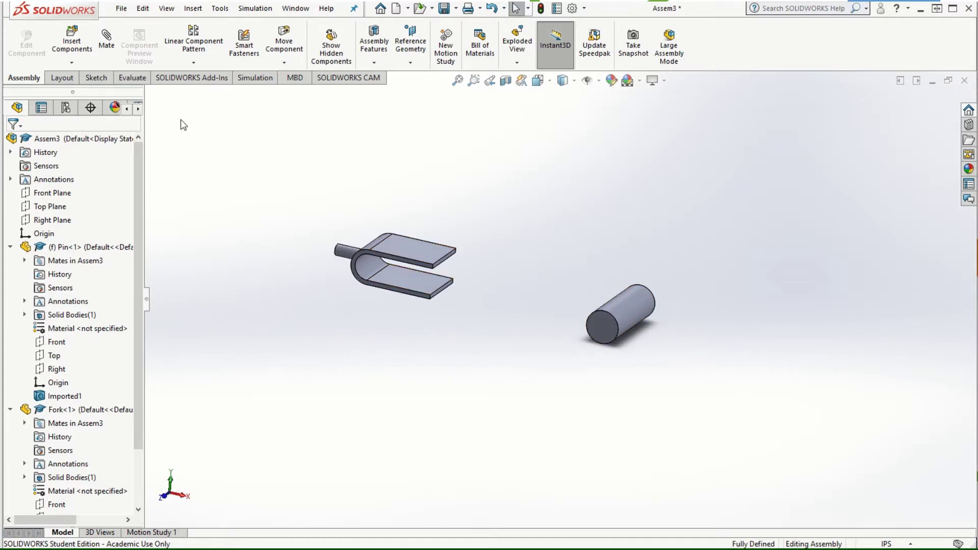
pyautogui.click(72, 48)
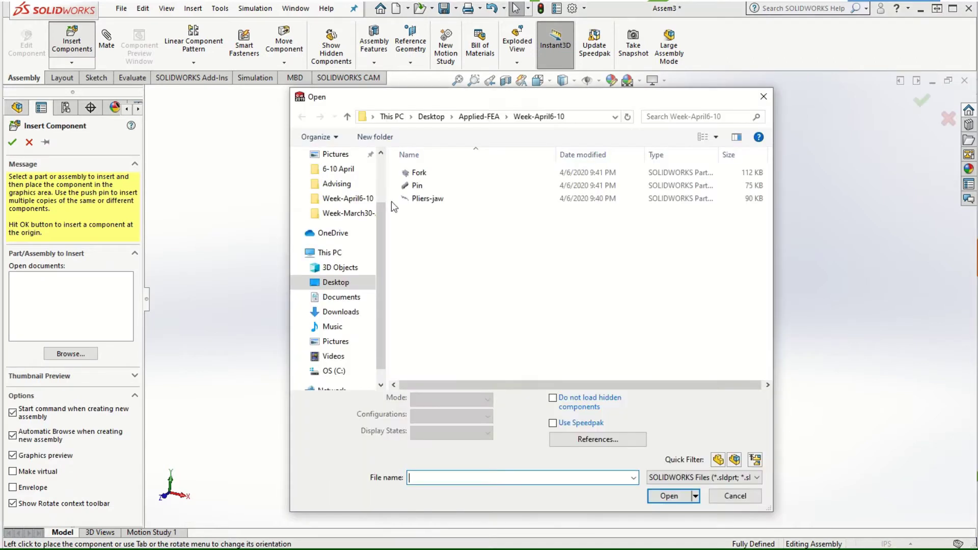
pyautogui.click(436, 198)
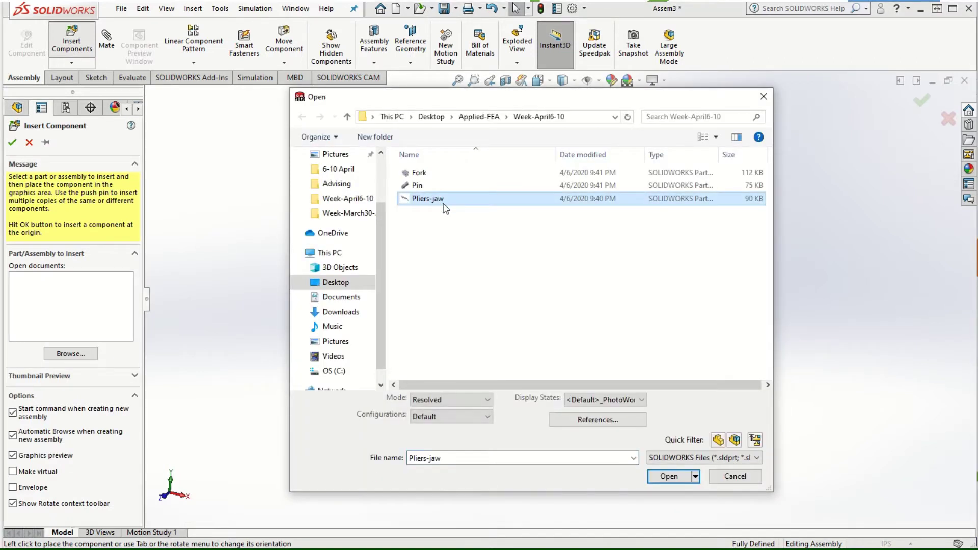
pyautogui.click(668, 476)
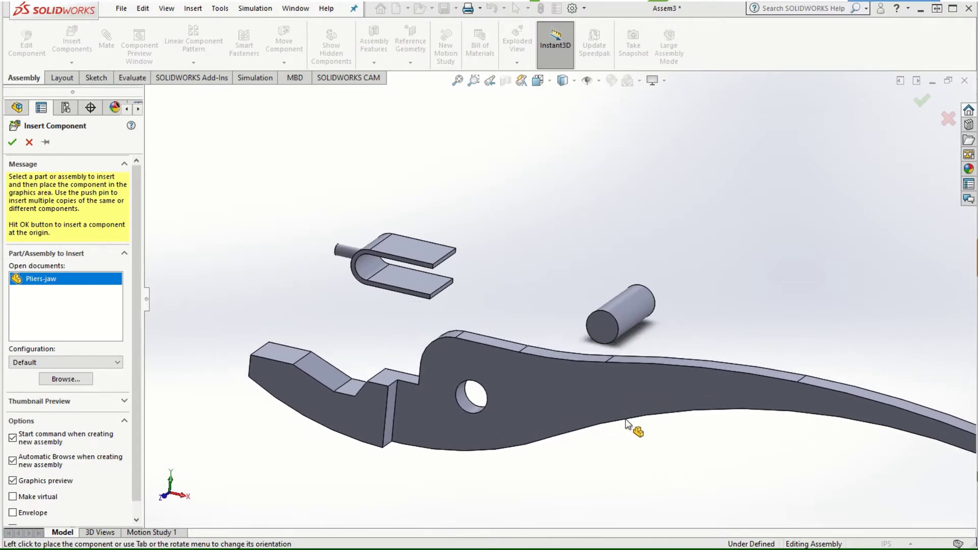
pyautogui.click(45, 143)
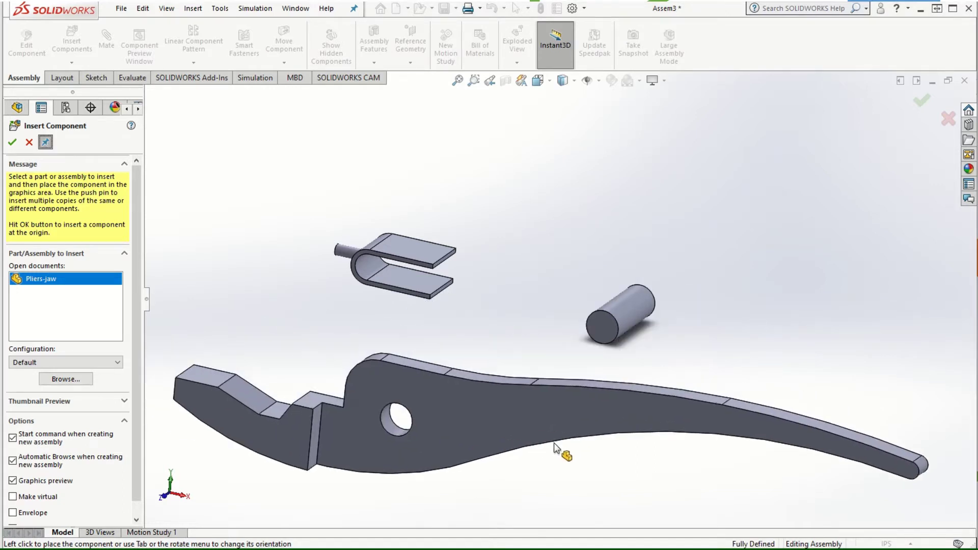
pyautogui.click(615, 423)
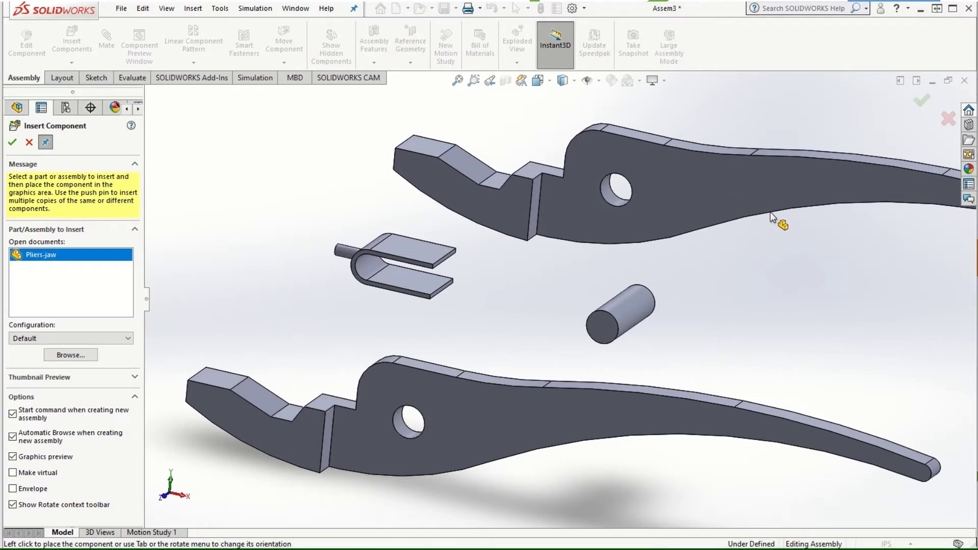
pyautogui.click(771, 217)
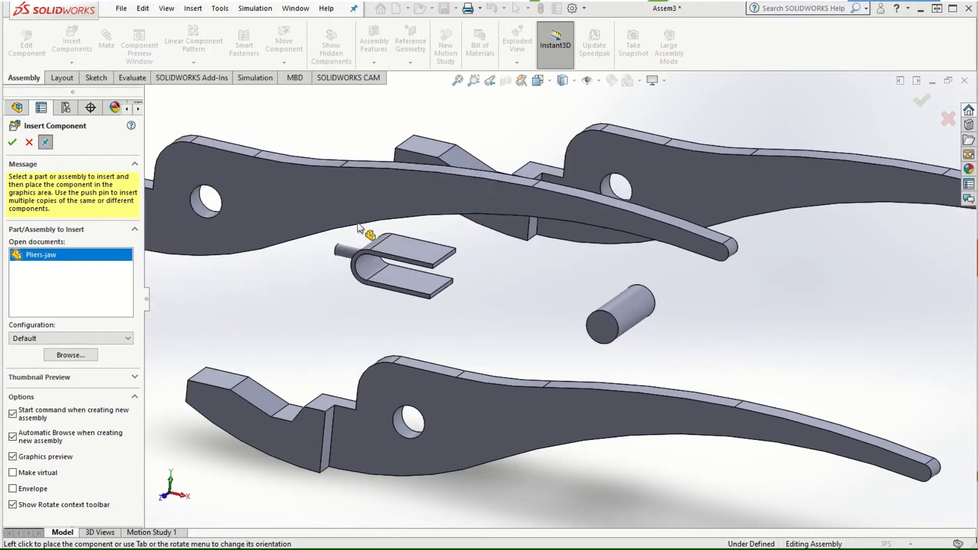
pyautogui.click(12, 143)
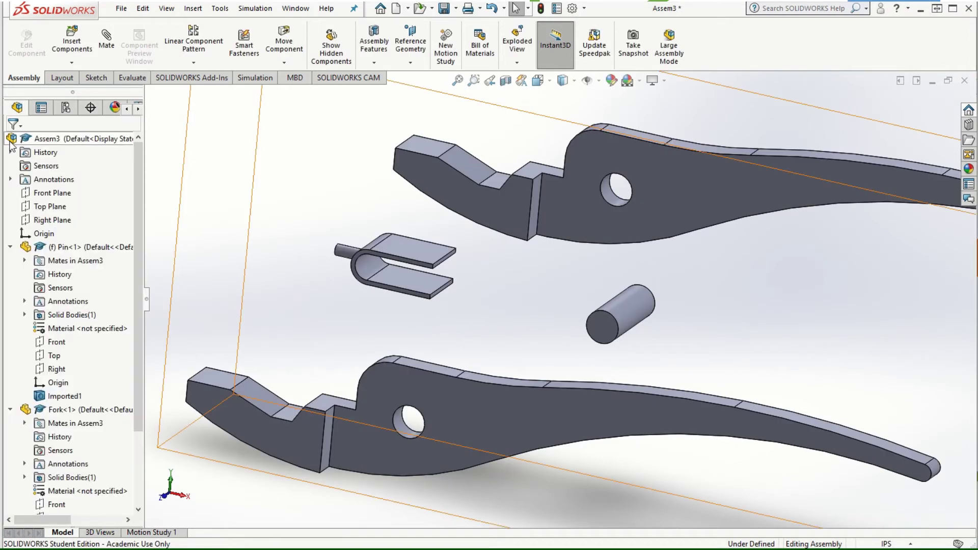
# Move the lower pliers jaw farther down, away from the pin and fork
pyautogui.scroll(4, 536, 344)
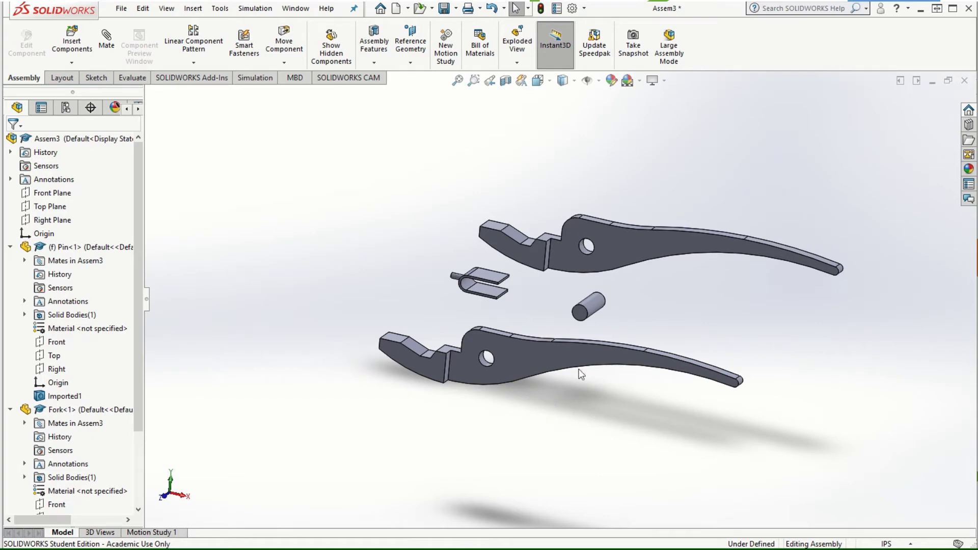
pyautogui.moveTo(639, 387); pyautogui.dragTo(576, 452, button='middle')
pyautogui.scroll(-3, 643, 323)
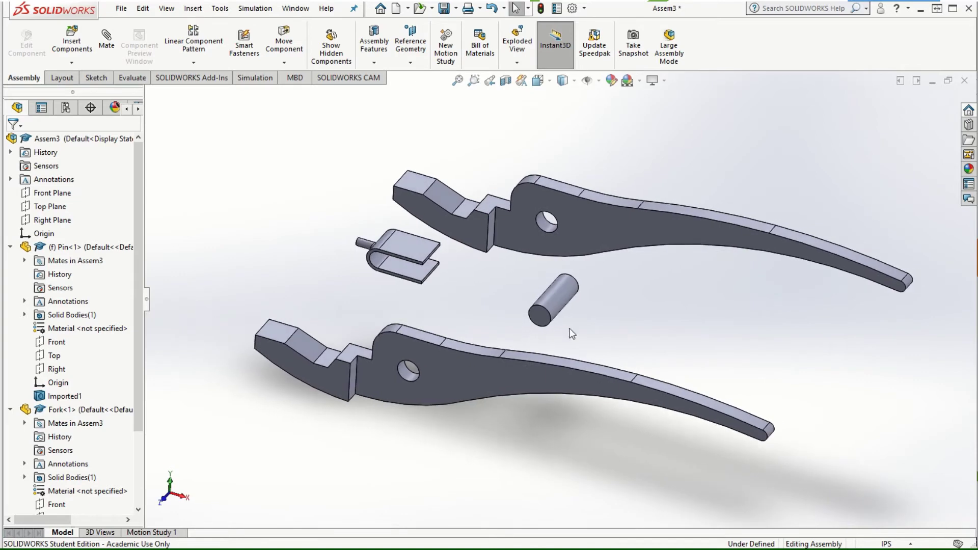
pyautogui.scroll(-2, 557, 328)
pyautogui.scroll(2, 558, 334)
pyautogui.scroll(-2, 456, 309)
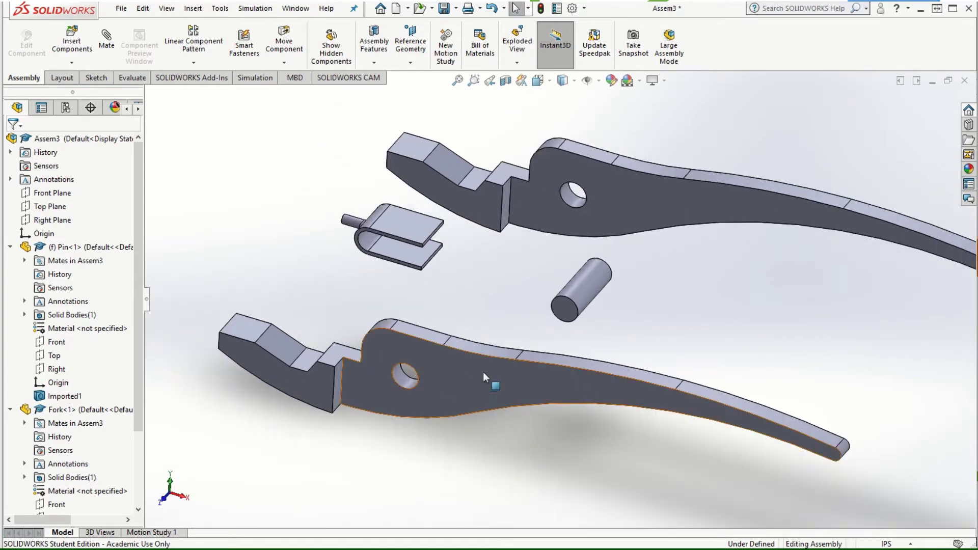
pyautogui.click(476, 375)
pyautogui.moveTo(476, 376); pyautogui.dragTo(420, 495)
pyautogui.click(488, 420)
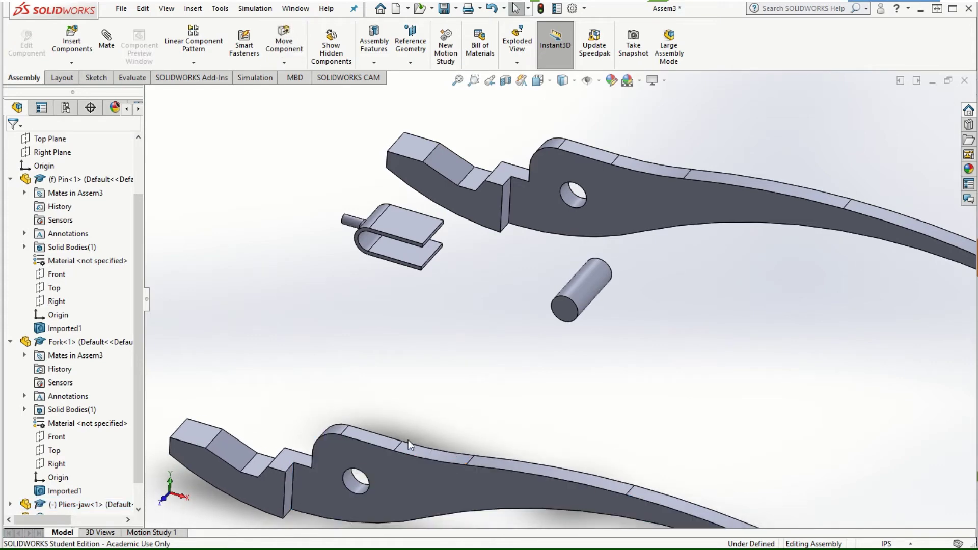
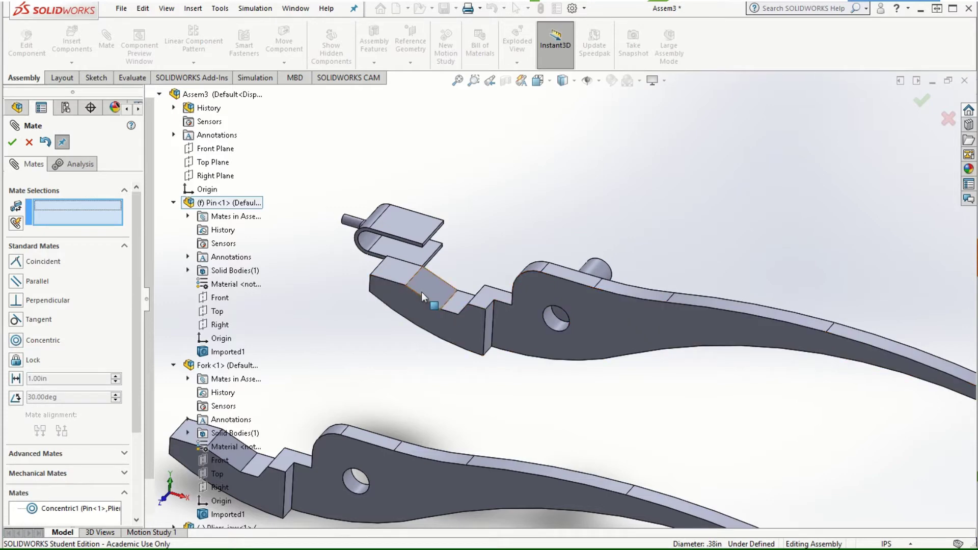
# Swing the upper pliers jaw below the fork and mate its flat tip face coincident with the lower end edge of the fork's lower prong
pyautogui.scroll(-5, 422, 293)
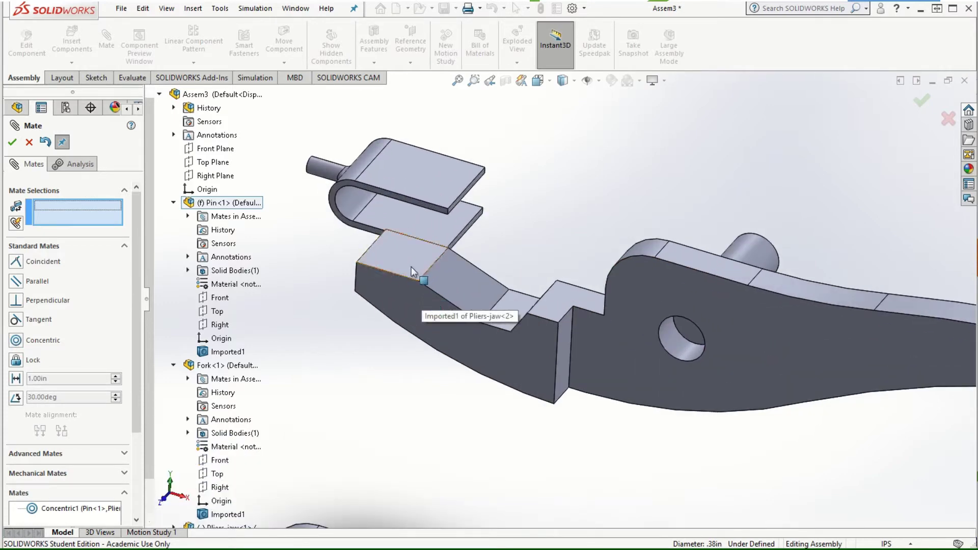
pyautogui.moveTo(413, 269); pyautogui.dragTo(415, 313)
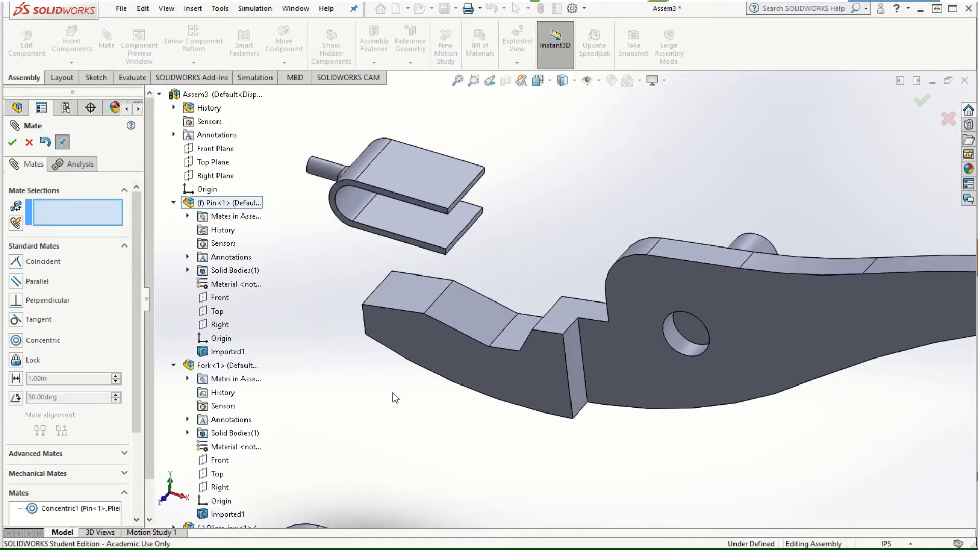
pyautogui.moveTo(397, 397); pyautogui.dragTo(401, 304, button='middle')
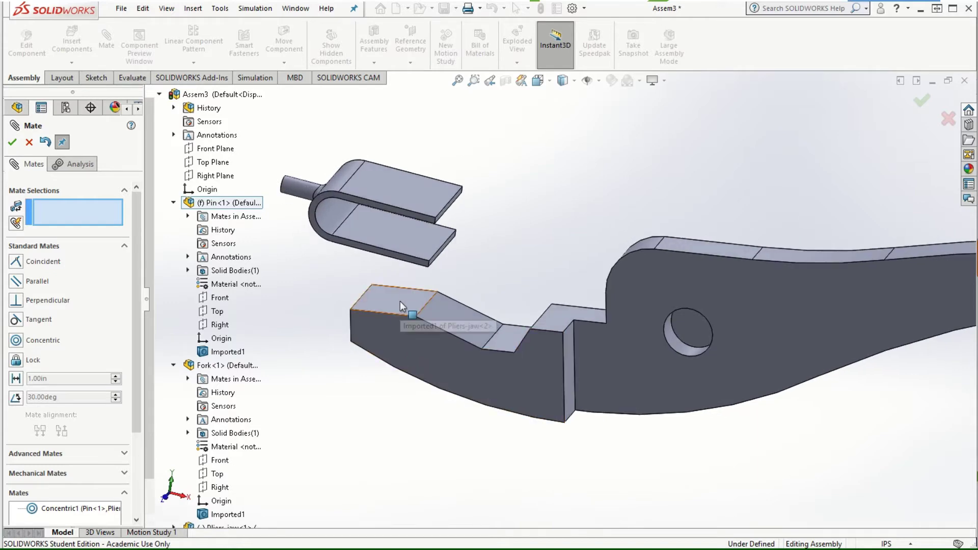
pyautogui.click(399, 301)
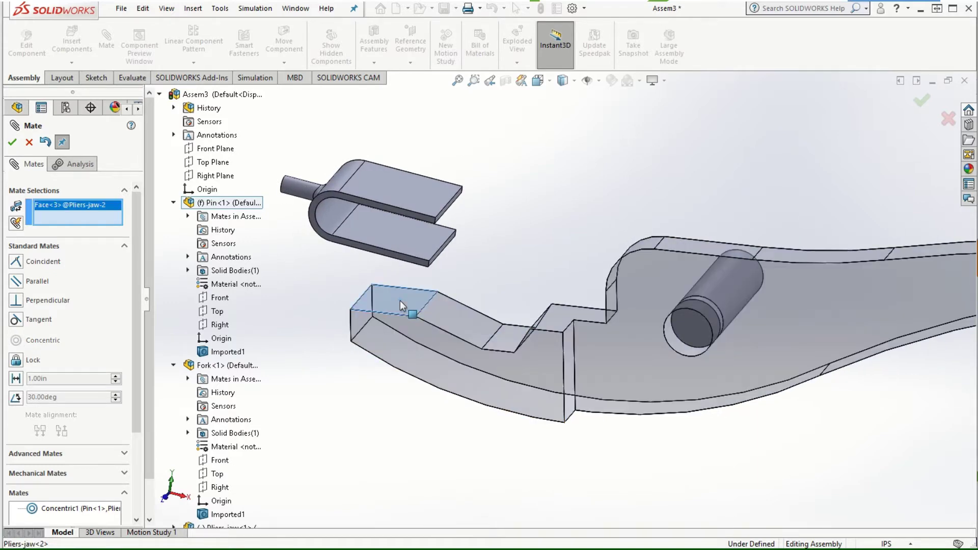
pyautogui.scroll(-8, 453, 255)
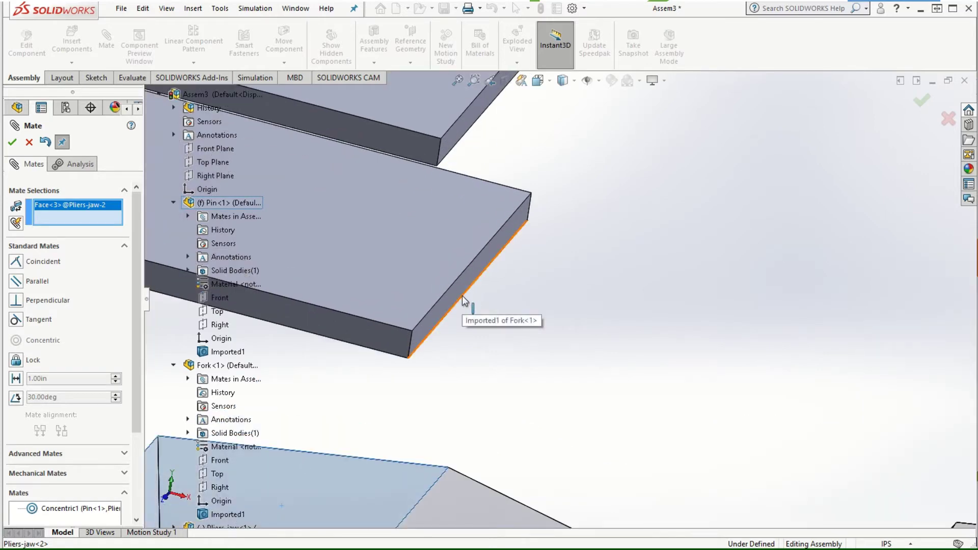
pyautogui.click(458, 301)
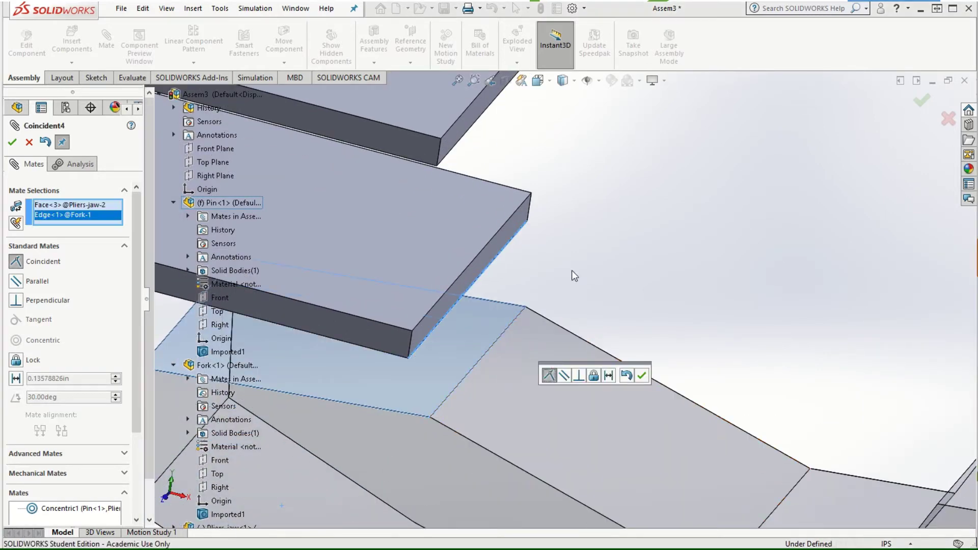
pyautogui.scroll(5, 571, 270)
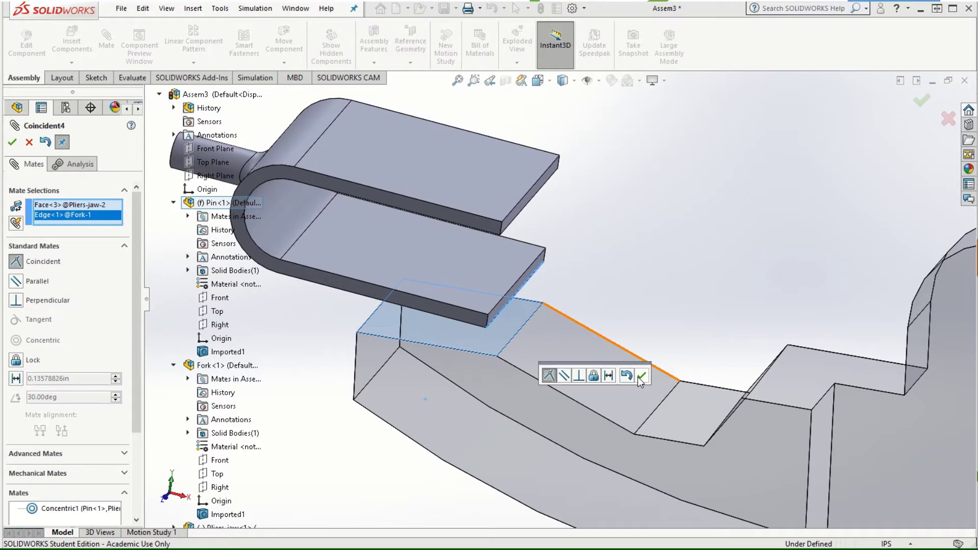
pyautogui.click(641, 376)
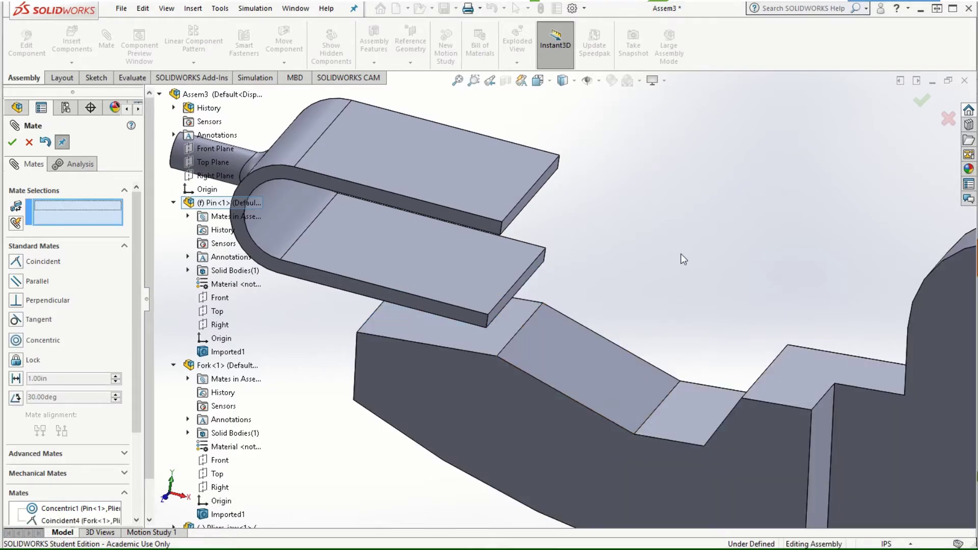
pyautogui.scroll(8, 714, 275)
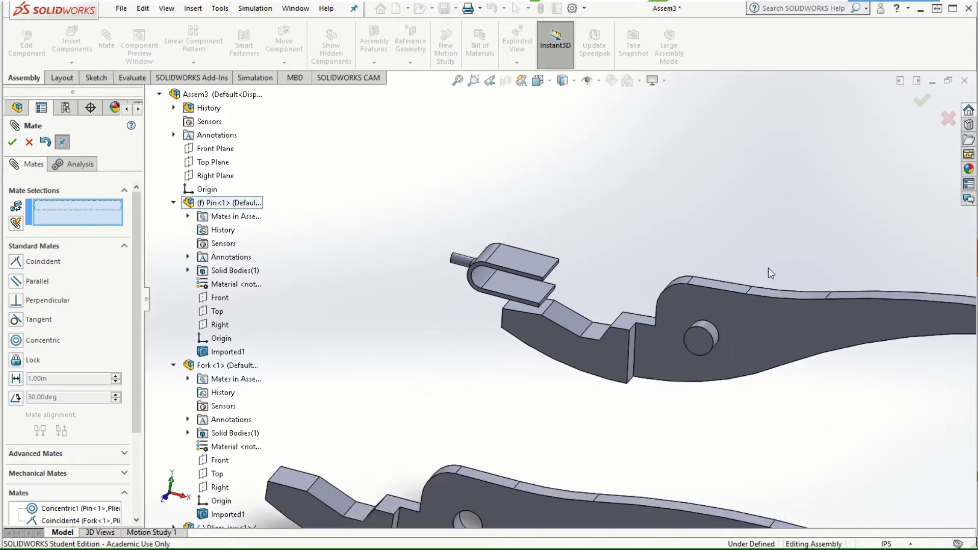
pyautogui.scroll(-3, 774, 263)
pyautogui.scroll(3, 689, 374)
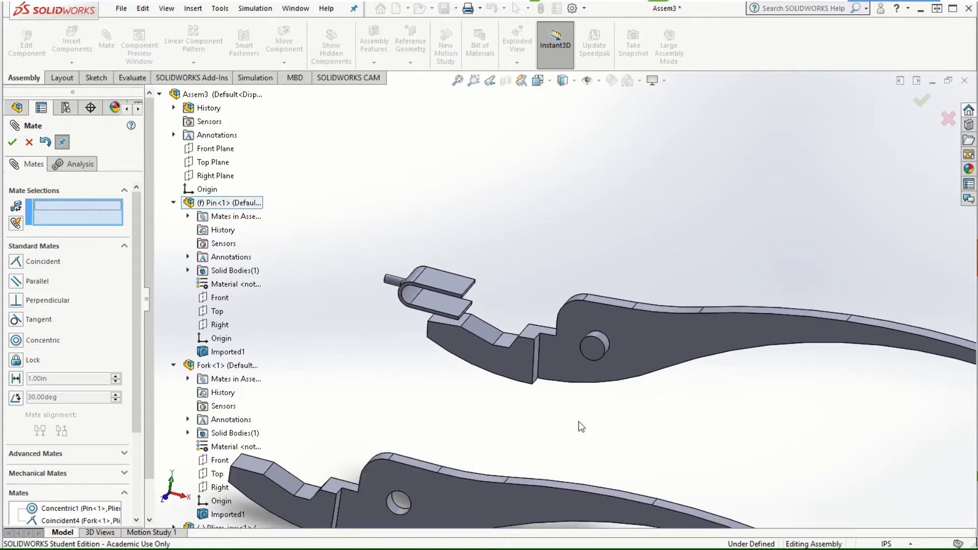
# Mate the pin's Front plane coincident with the flat side face of the pliers jaw that carries the pin
pyautogui.click(215, 297)
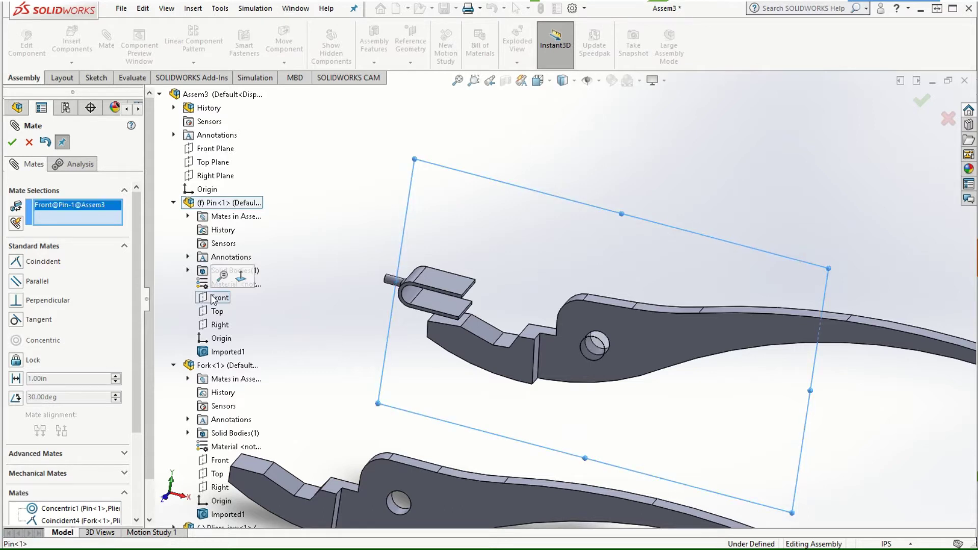
pyautogui.click(843, 338)
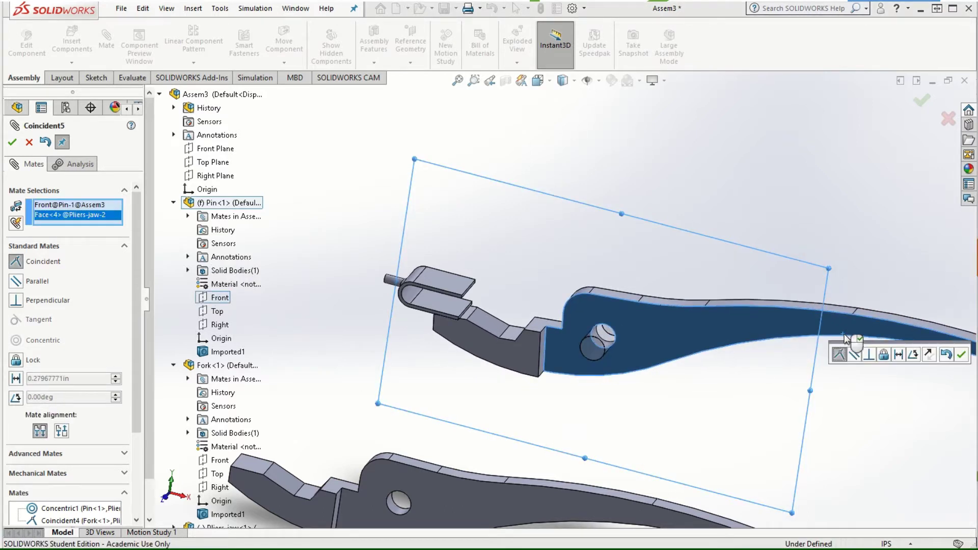
pyautogui.click(962, 355)
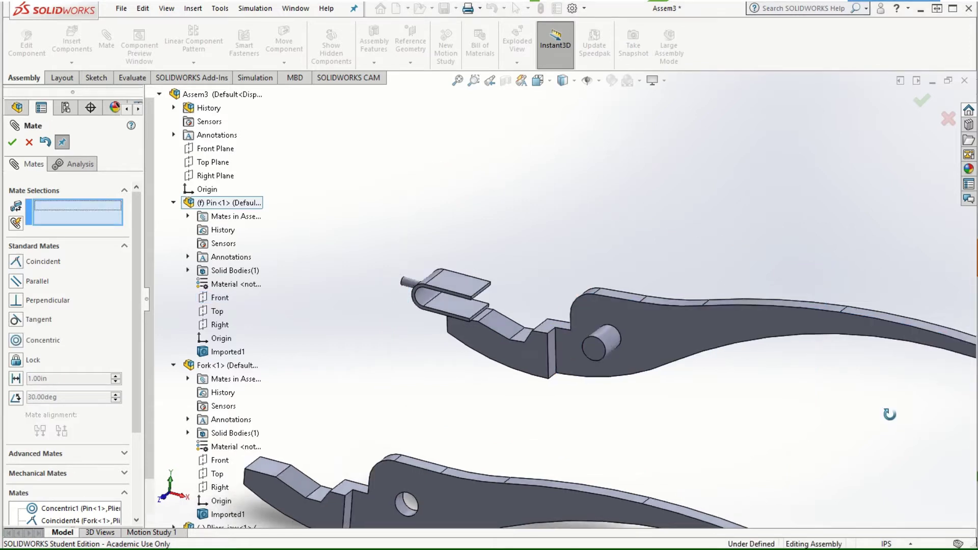
# Examine from several angles how the mated pliers jaw lines up with the fork and pin, and finish mating
pyautogui.moveTo(889, 414); pyautogui.dragTo(601, 313, button='middle')
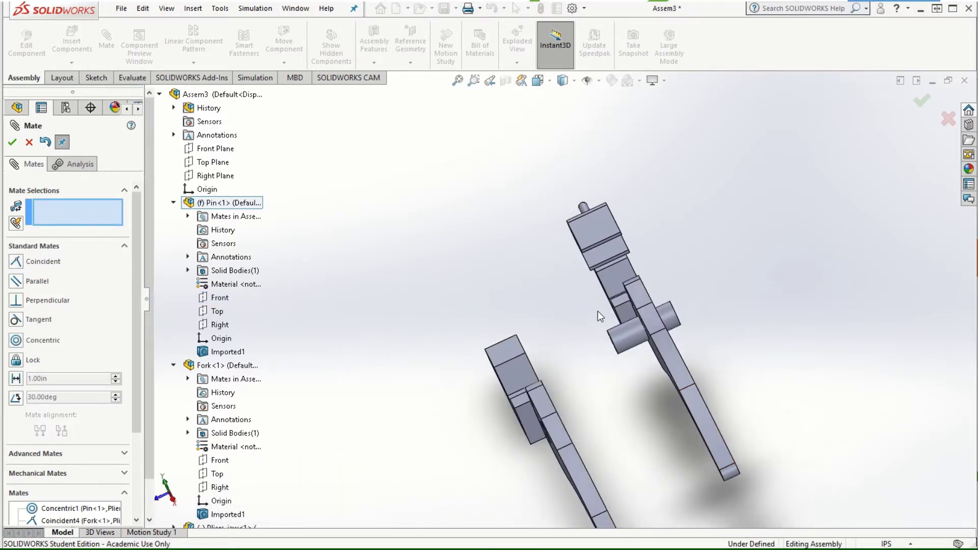
pyautogui.scroll(-5, 616, 294)
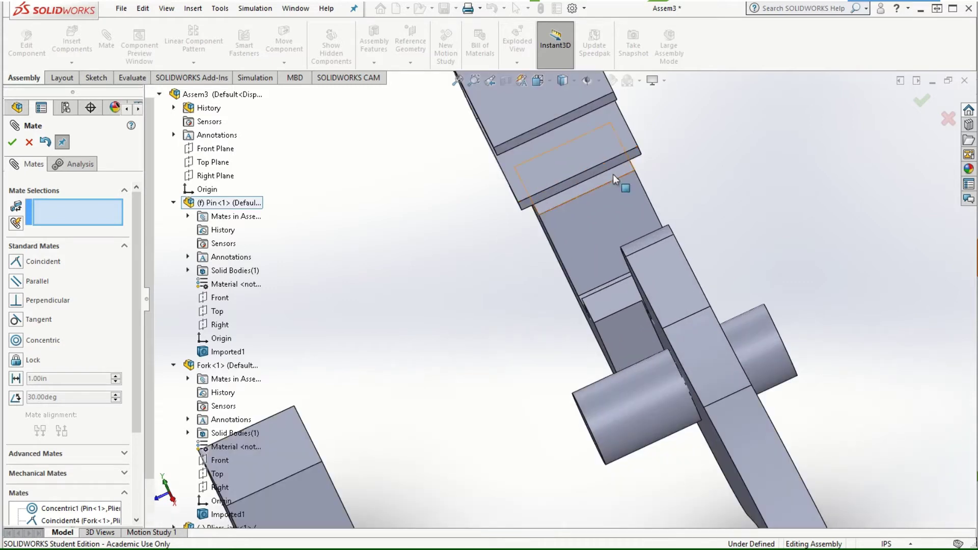
pyautogui.scroll(3, 713, 392)
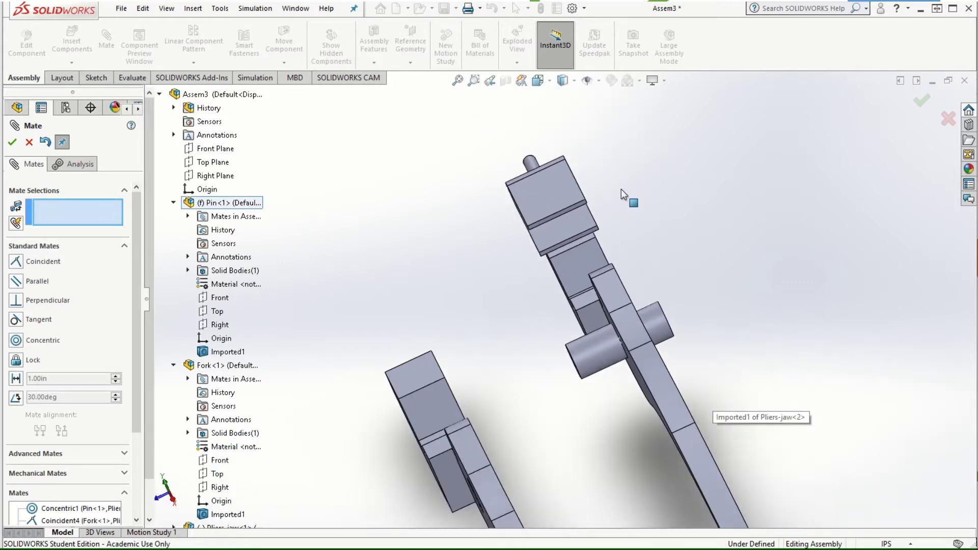
pyautogui.scroll(3, 662, 396)
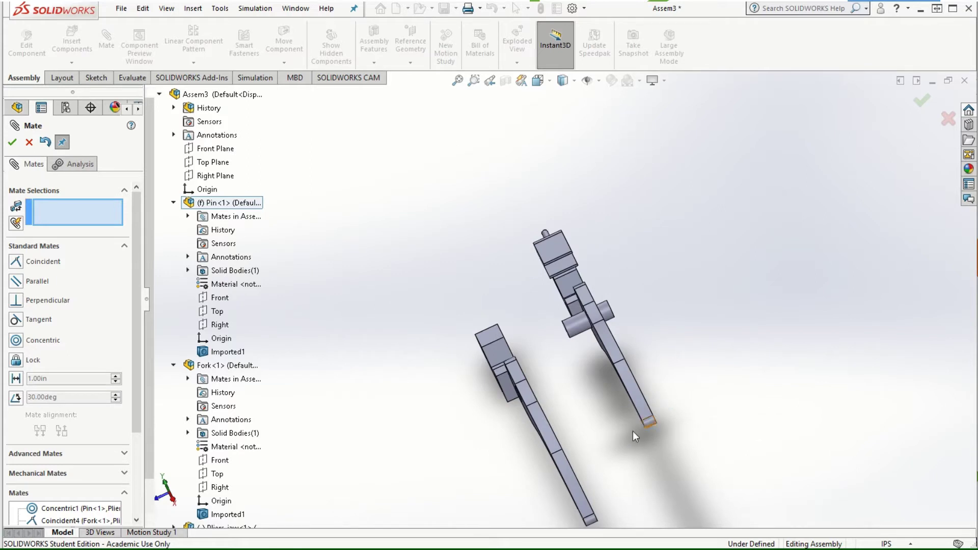
pyautogui.moveTo(686, 466); pyautogui.dragTo(420, 383, button='middle')
pyautogui.scroll(-6, 523, 333)
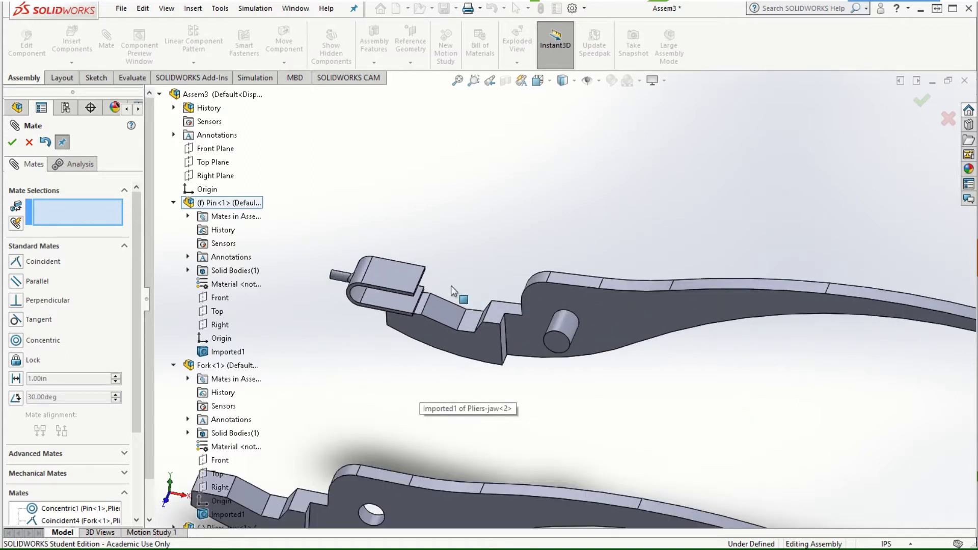
pyautogui.scroll(2, 560, 334)
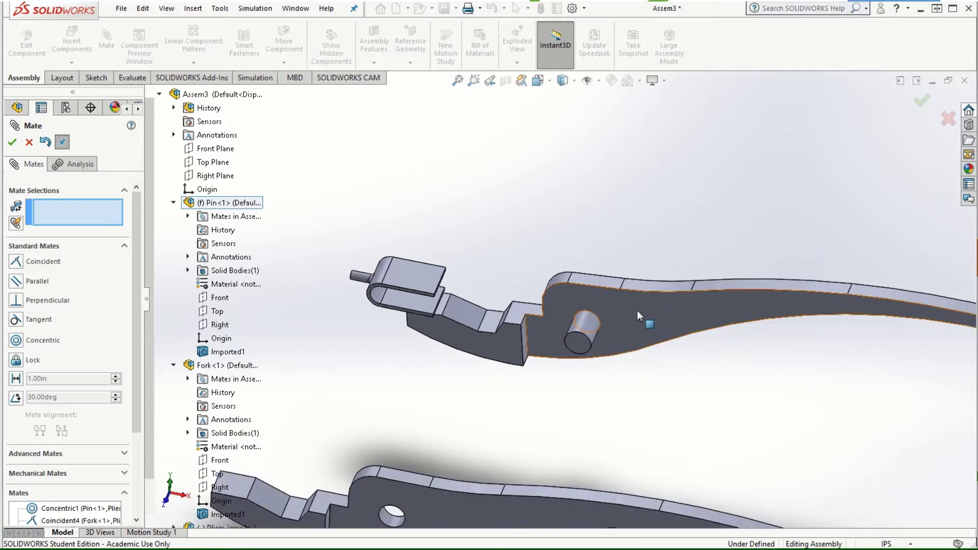
pyautogui.scroll(3, 650, 379)
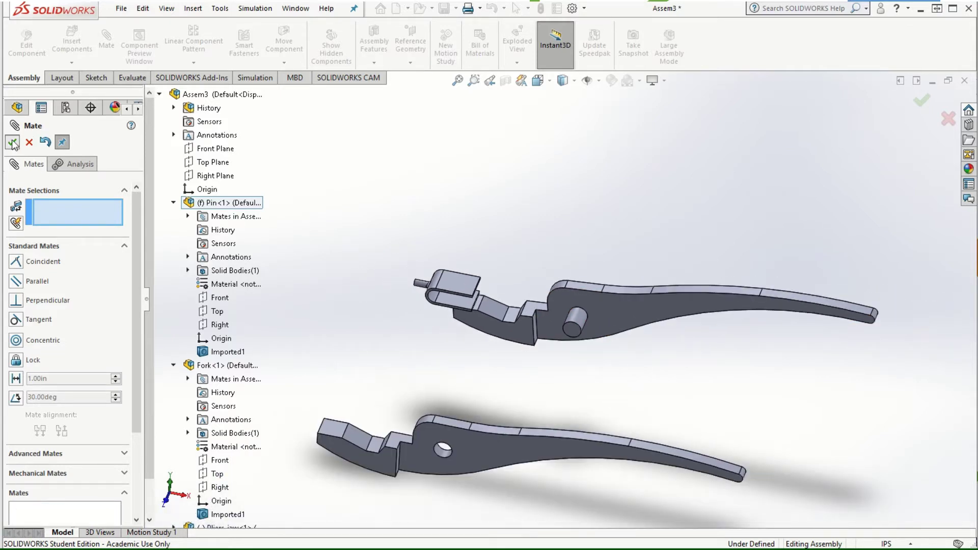
pyautogui.click(29, 142)
# Move the loose pliers jaw above the mated jaw and rotate it so its teeth face down toward the other jaw
pyautogui.moveTo(481, 445); pyautogui.dragTo(664, 160)
pyautogui.click(664, 161)
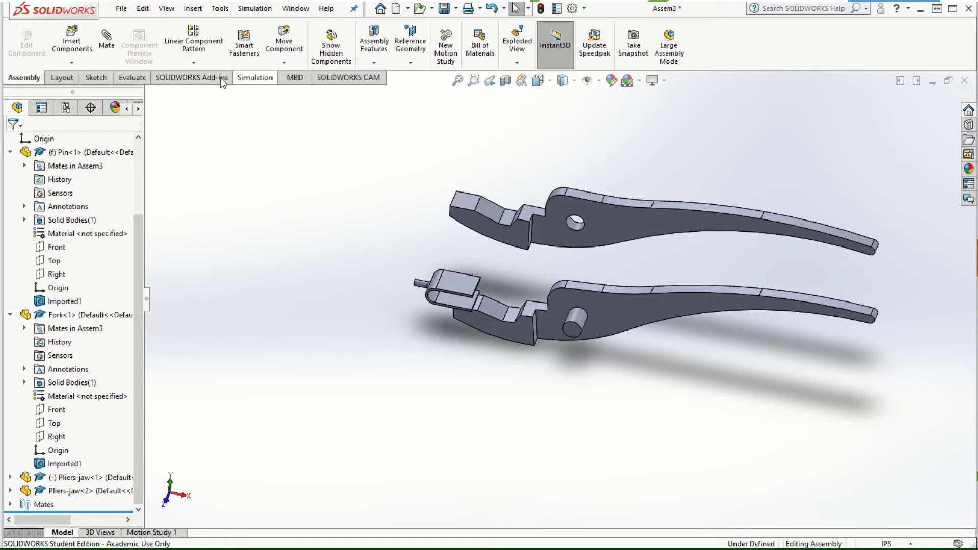
pyautogui.click(288, 62)
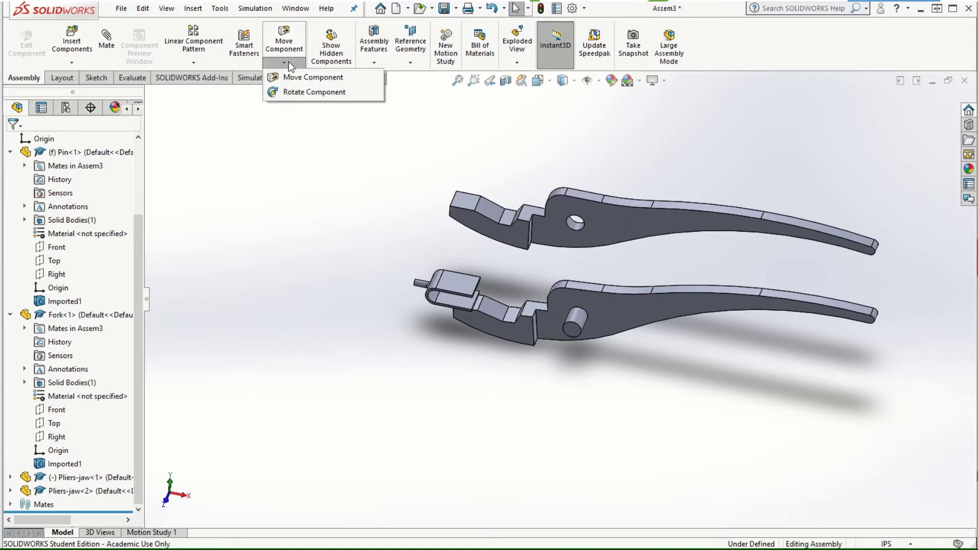
pyautogui.click(285, 91)
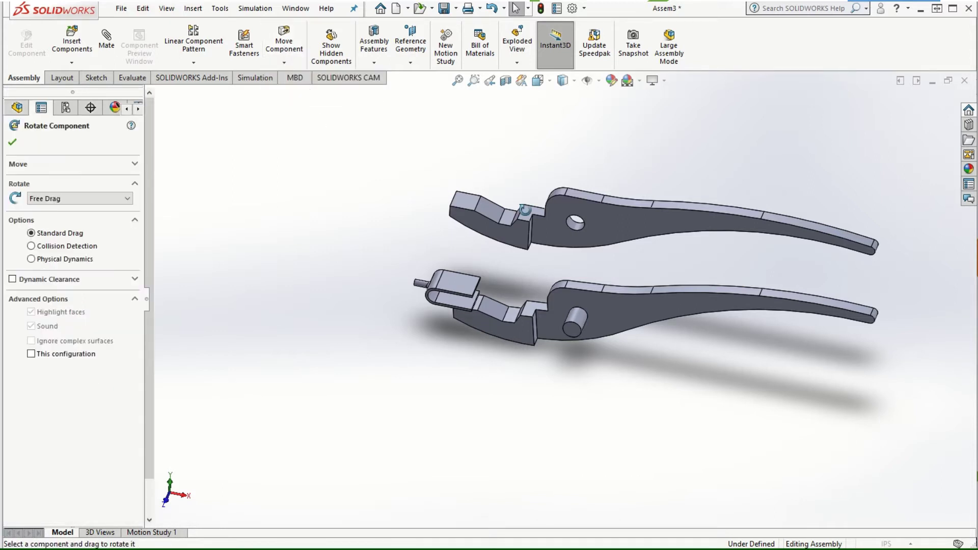
pyautogui.moveTo(565, 206); pyautogui.dragTo(460, 225)
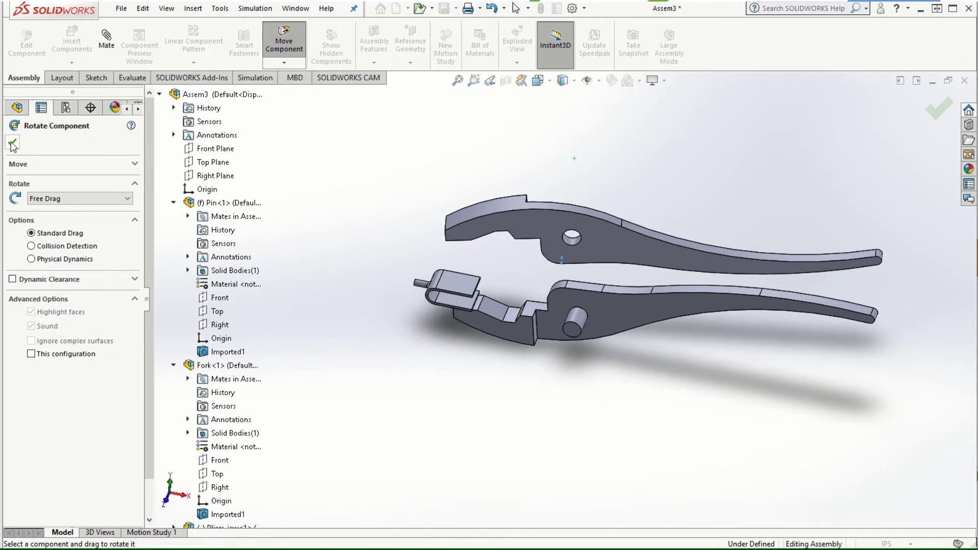
pyautogui.press('Escape')
# Move the flipped pliers jaw in front of the mated jaw, with its hole just below the pivot pin
pyautogui.moveTo(612, 245); pyautogui.dragTo(603, 408)
pyautogui.moveTo(716, 363); pyautogui.dragTo(670, 390, button='middle')
pyautogui.scroll(-5, 573, 332)
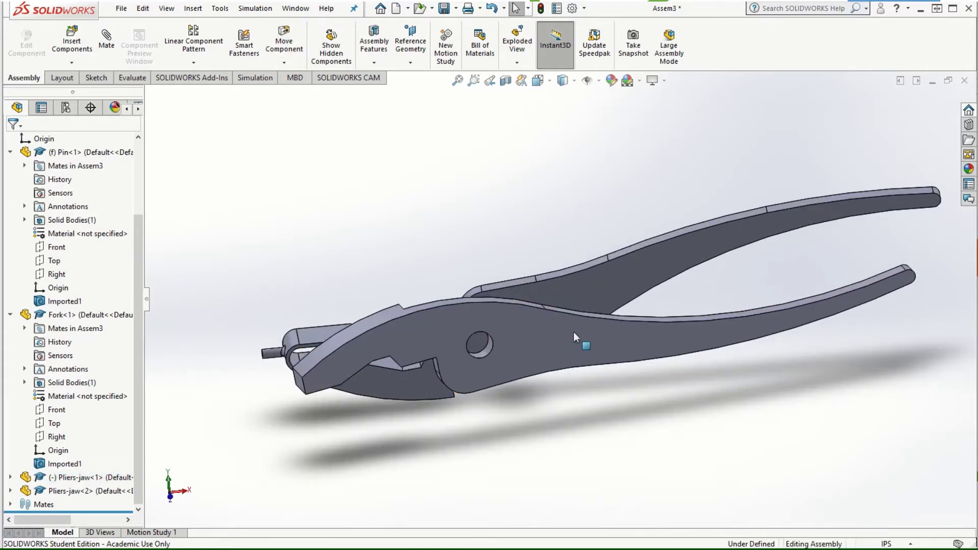
pyautogui.click(580, 358)
pyautogui.moveTo(579, 358); pyautogui.dragTo(624, 396)
pyautogui.click(751, 305)
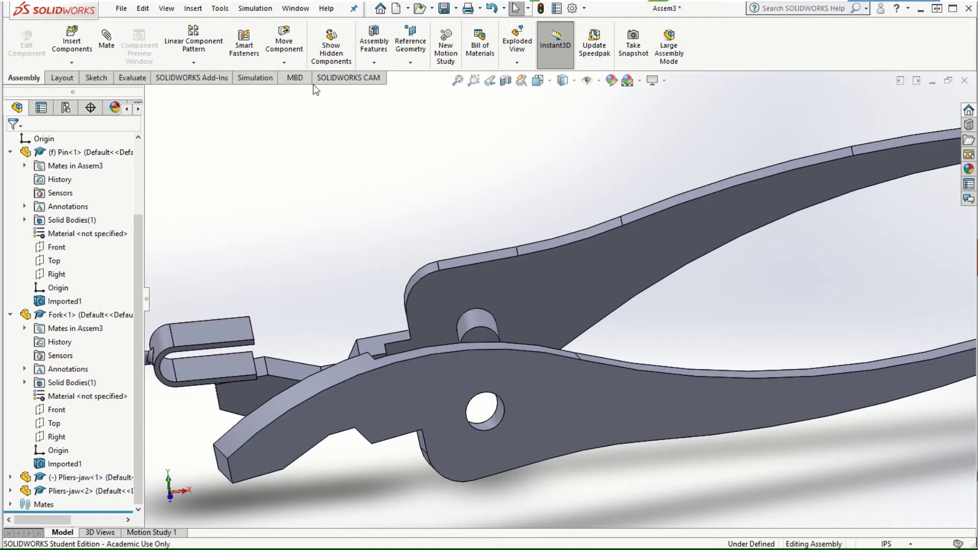
# Add a concentric mate between the pin's cylindrical face and the hole of the flipped pliers jaw
pyautogui.click(106, 46)
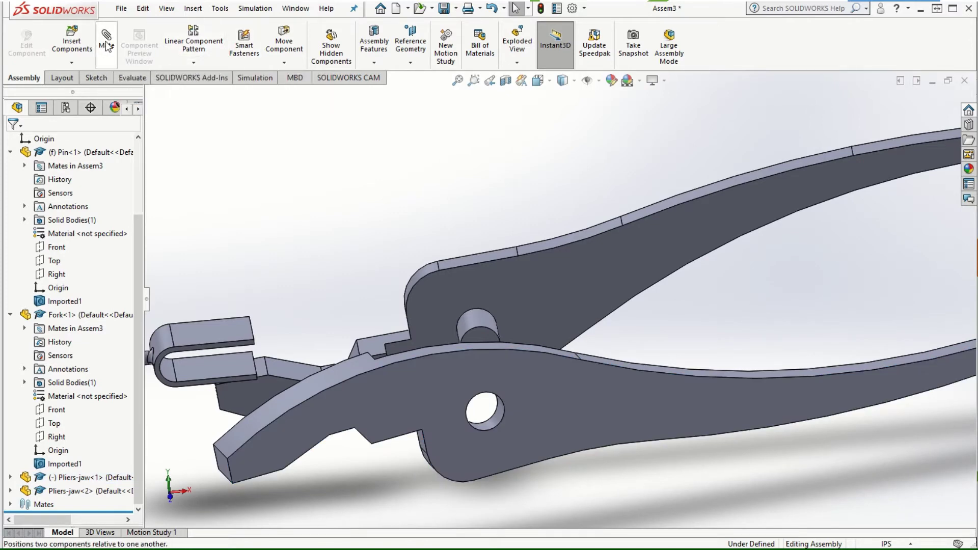
pyautogui.click(484, 320)
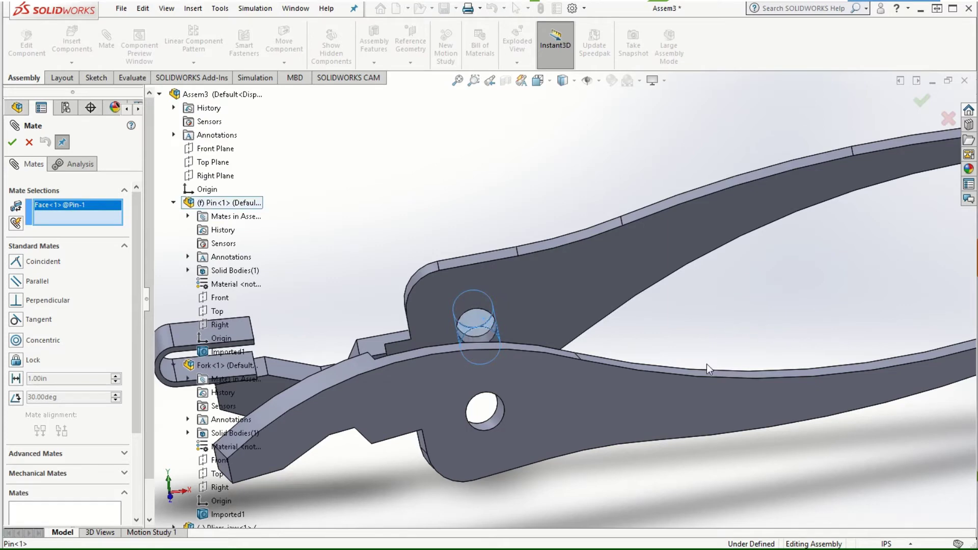
pyautogui.click(490, 423)
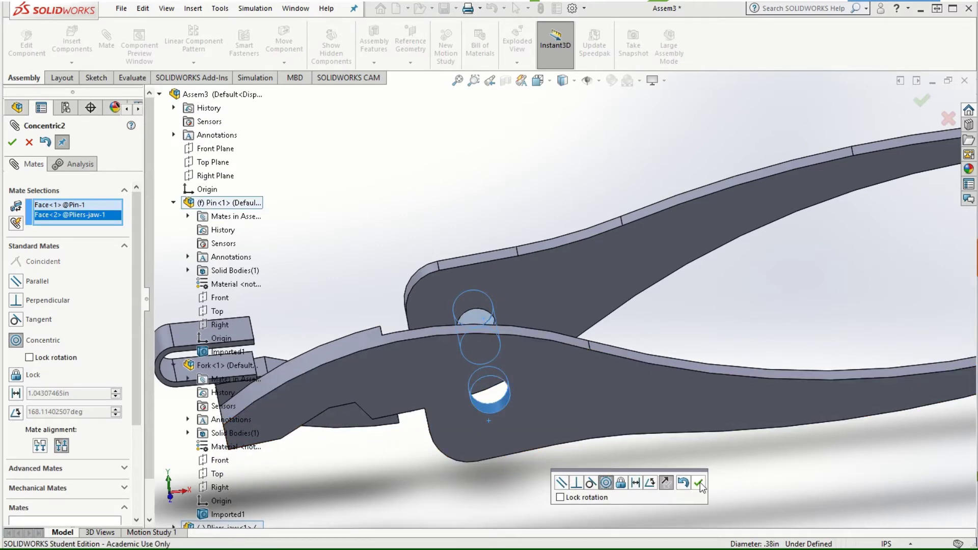
pyautogui.click(698, 482)
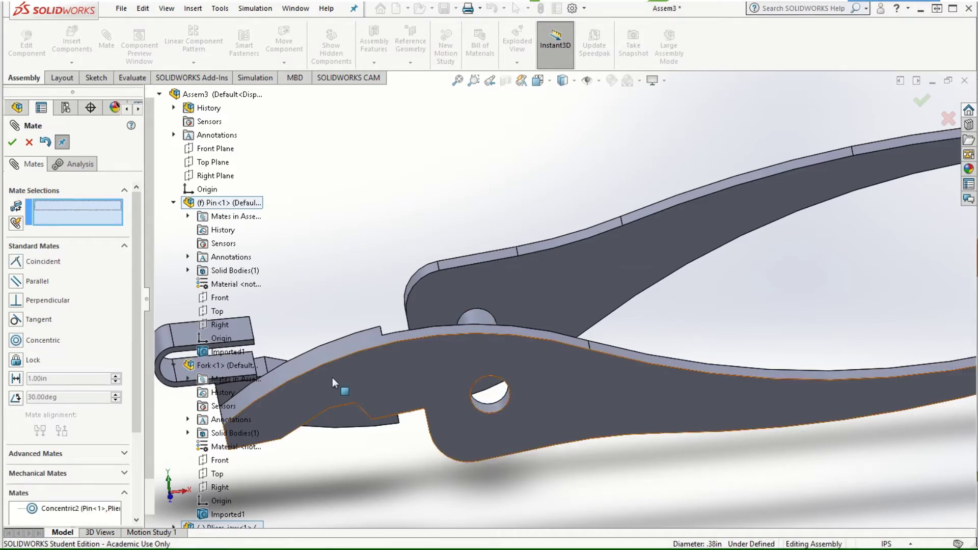
# Swing the flipped jaw above the fork and mate its flat tip face coincident with the upper end edge of the fork's upper prong
pyautogui.moveTo(332, 377); pyautogui.dragTo(369, 291)
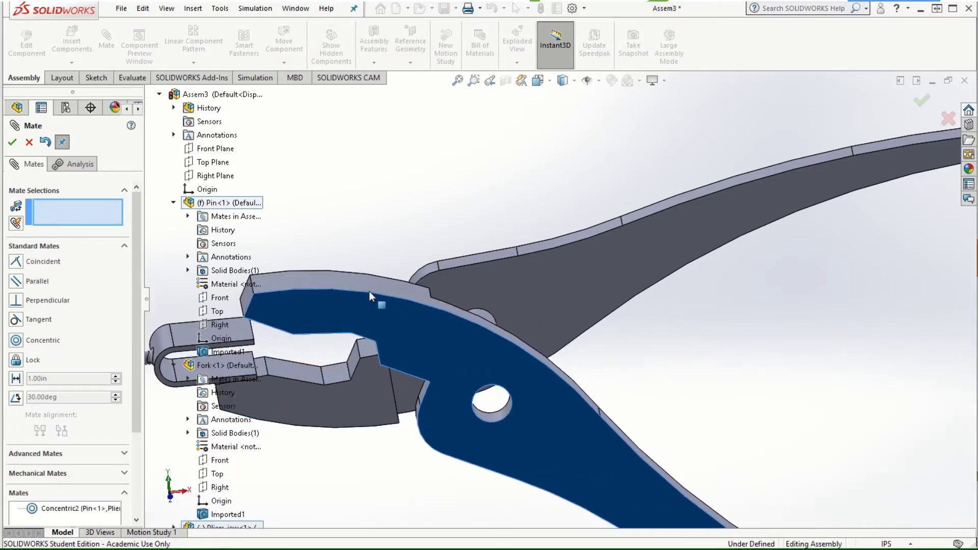
pyautogui.scroll(-5, 329, 343)
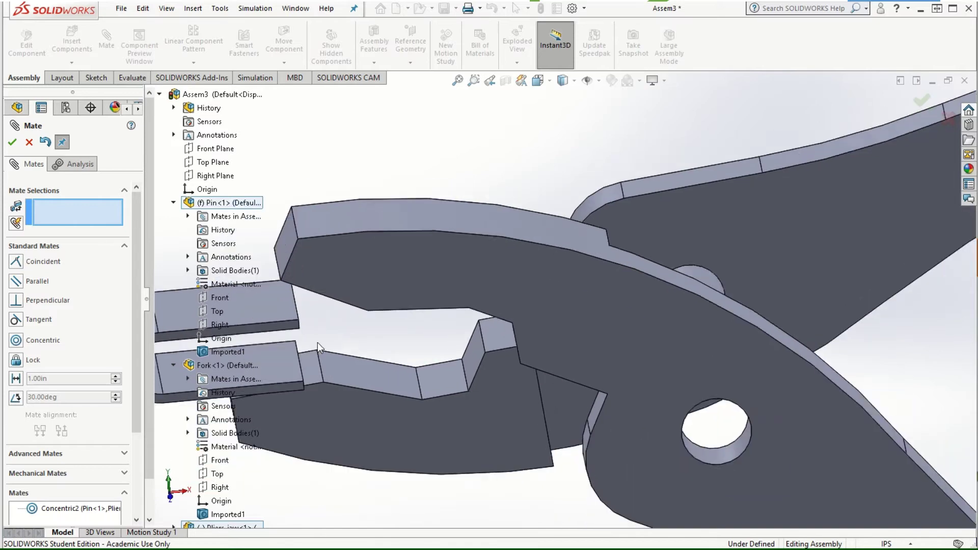
pyautogui.scroll(5, 317, 342)
pyautogui.scroll(-5, 467, 250)
pyautogui.moveTo(504, 298); pyautogui.dragTo(578, 222, button='middle')
pyautogui.scroll(-3, 623, 152)
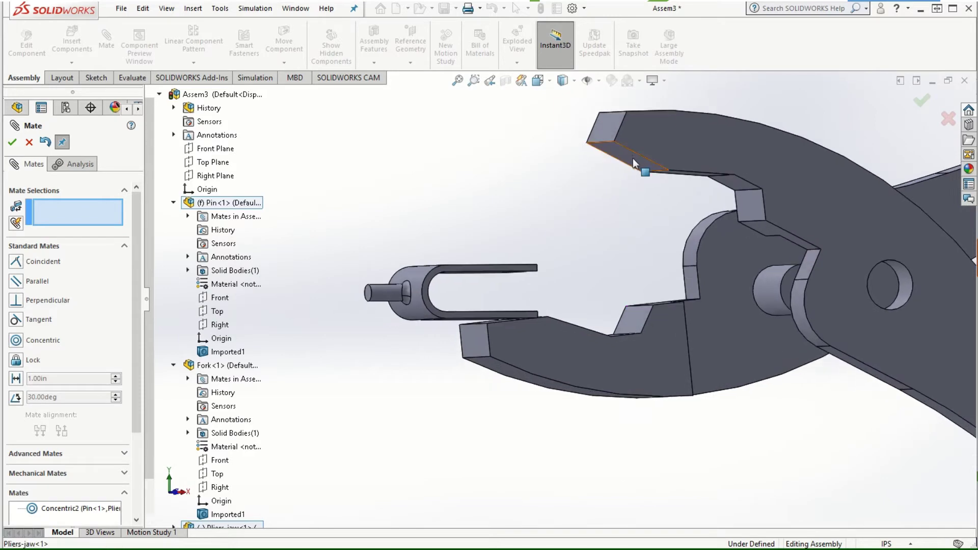
pyautogui.click(633, 158)
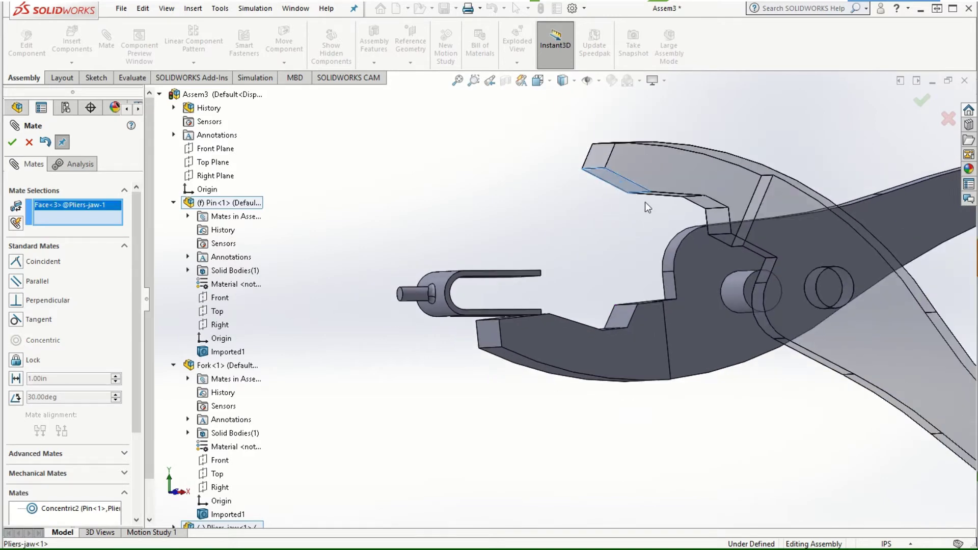
pyautogui.scroll(-5, 593, 218)
pyautogui.moveTo(541, 257); pyautogui.dragTo(518, 282, button='middle')
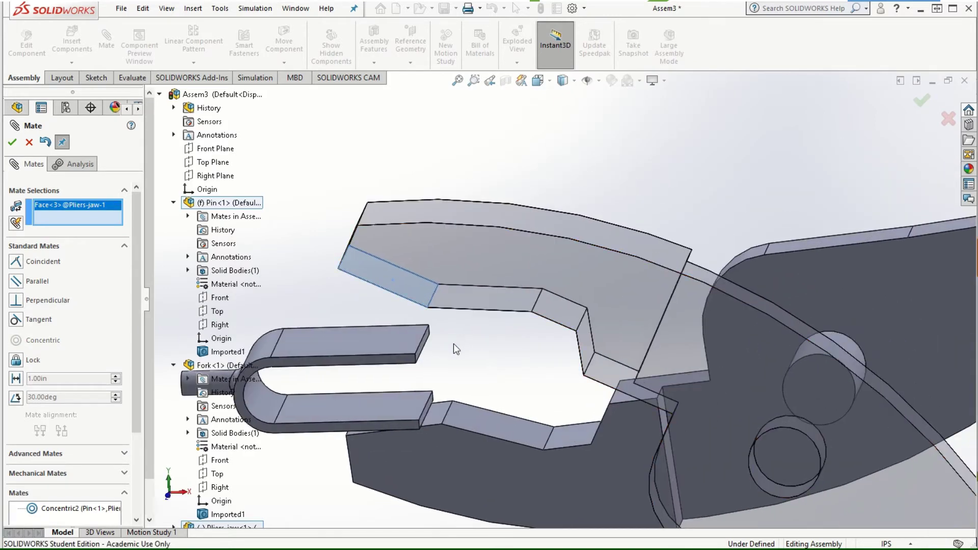
pyautogui.scroll(-4, 432, 343)
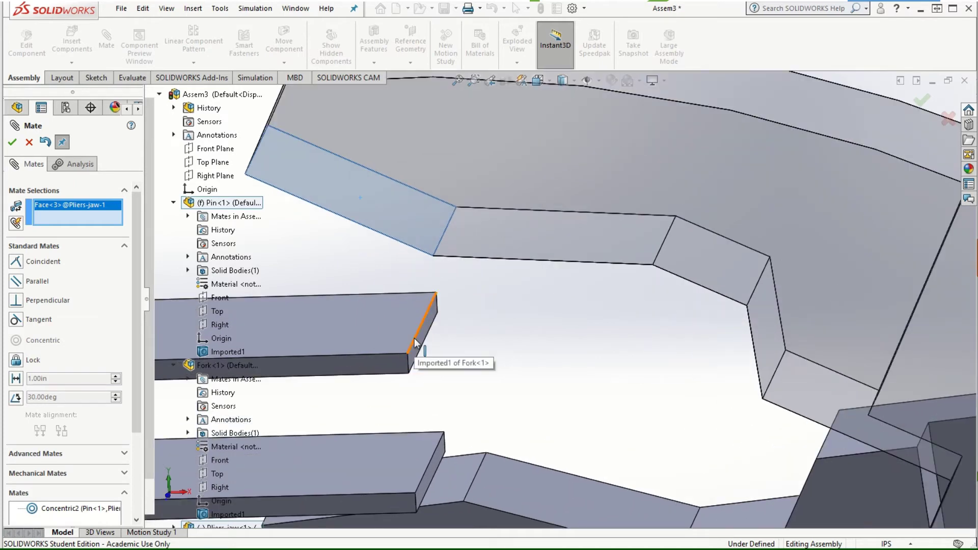
pyautogui.click(415, 341)
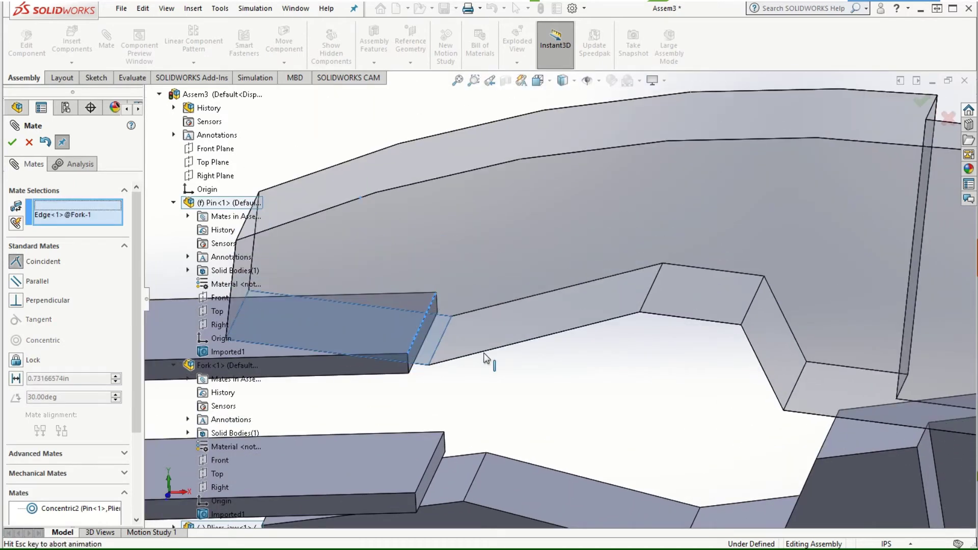
pyautogui.click(625, 381)
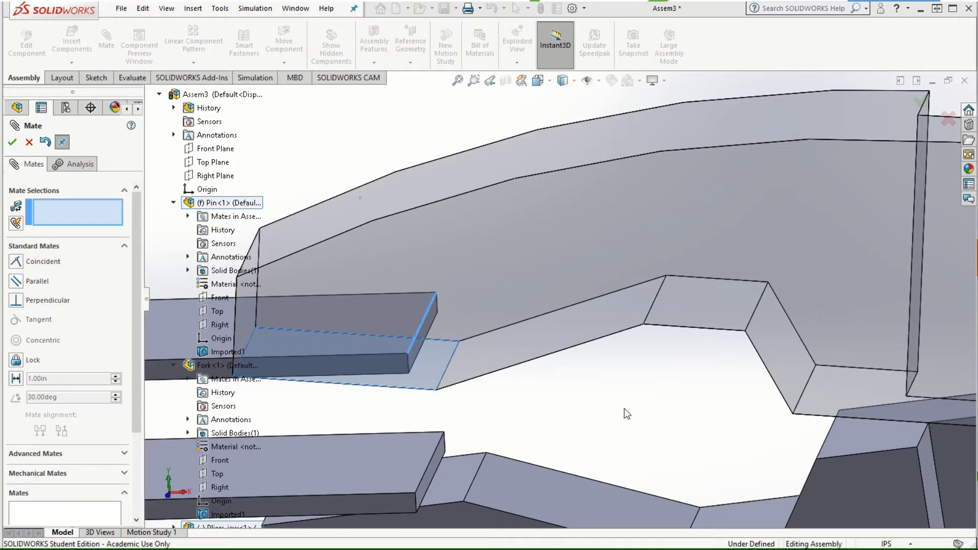
# Add a 0.01 in distance mate between the facing flat side faces of the two pliers jaws
pyautogui.moveTo(624, 408); pyautogui.dragTo(617, 343, button='middle')
pyautogui.scroll(-5, 451, 405)
pyautogui.scroll(10, 528, 378)
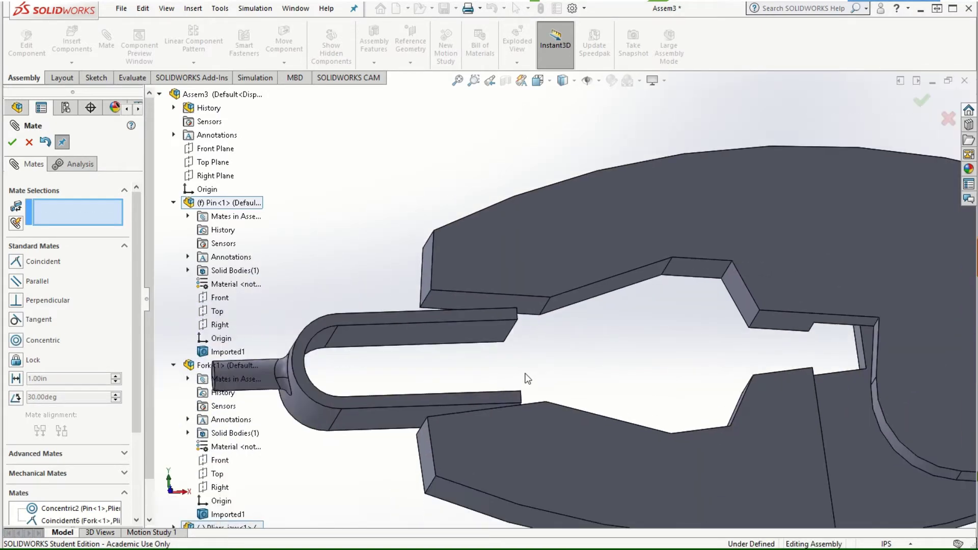
pyautogui.moveTo(754, 316); pyautogui.dragTo(688, 259, button='middle')
pyautogui.scroll(-6, 669, 277)
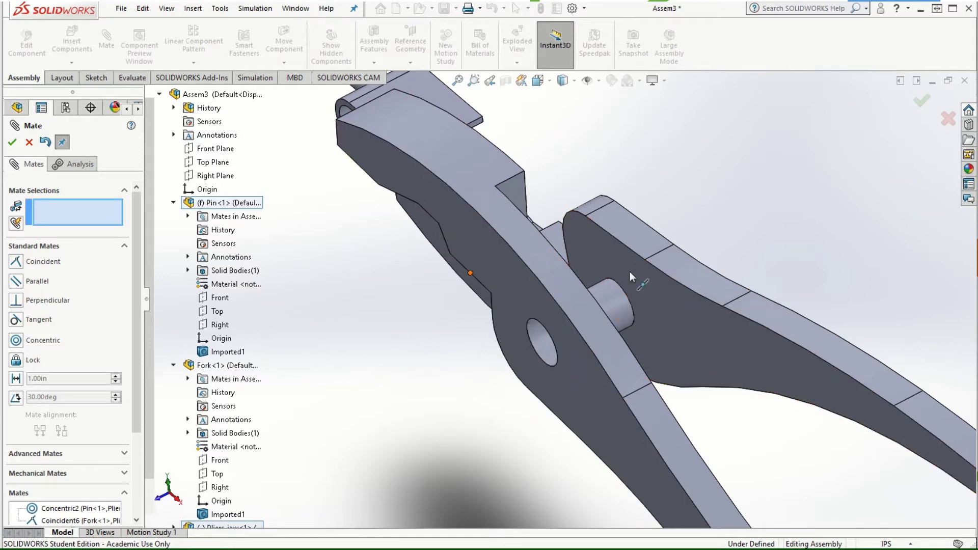
pyautogui.click(698, 318)
pyautogui.moveTo(783, 172); pyautogui.dragTo(739, 204, button='middle')
pyautogui.click(620, 236)
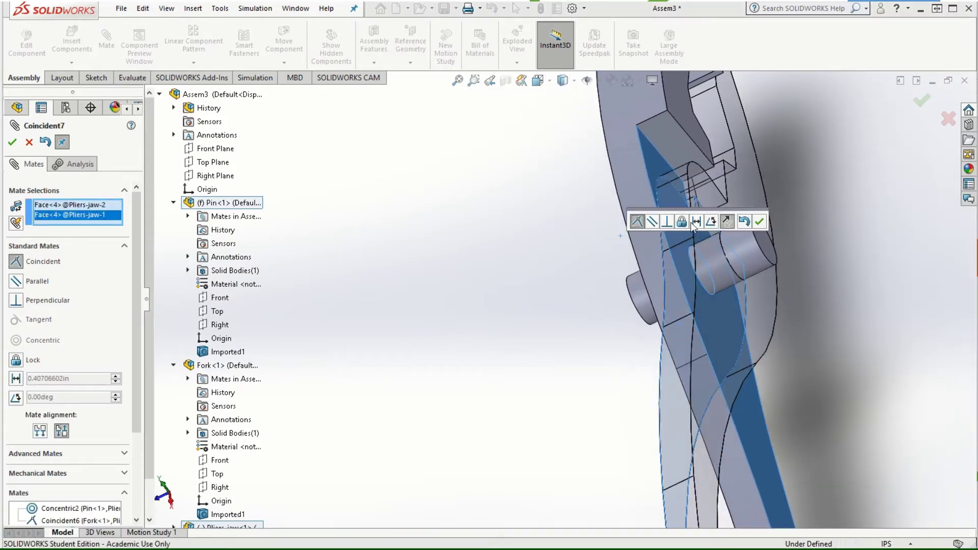
pyautogui.click(697, 221)
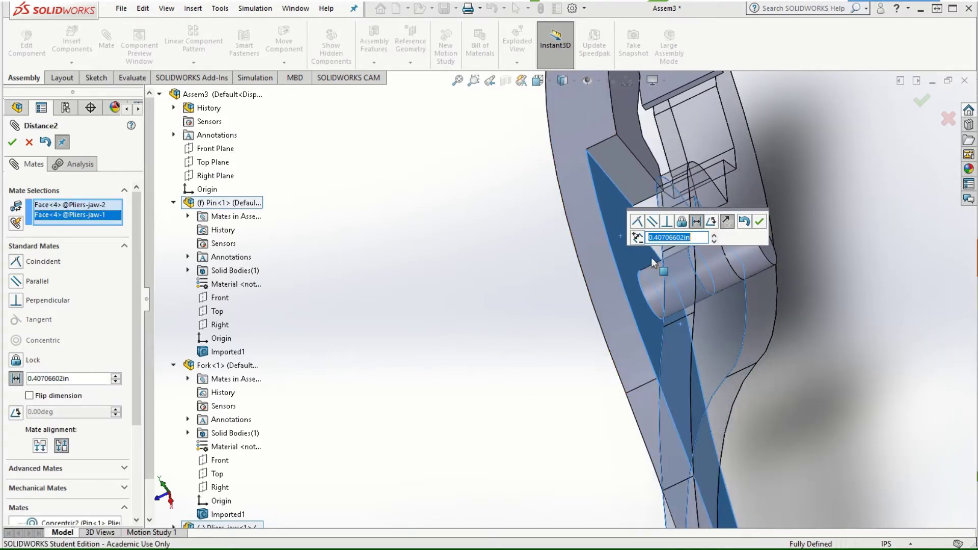
pyautogui.write('0.0')
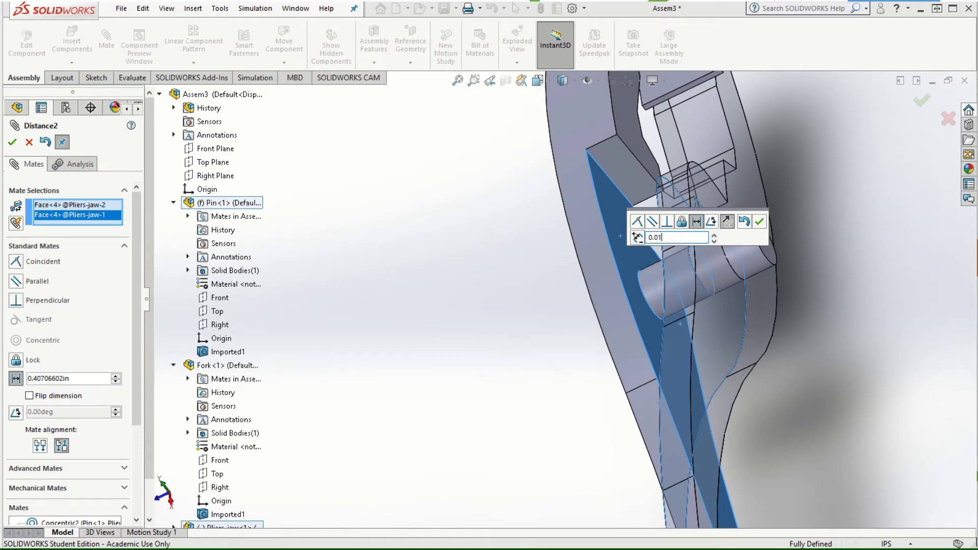
pyautogui.write('1')
pyautogui.press('Return')
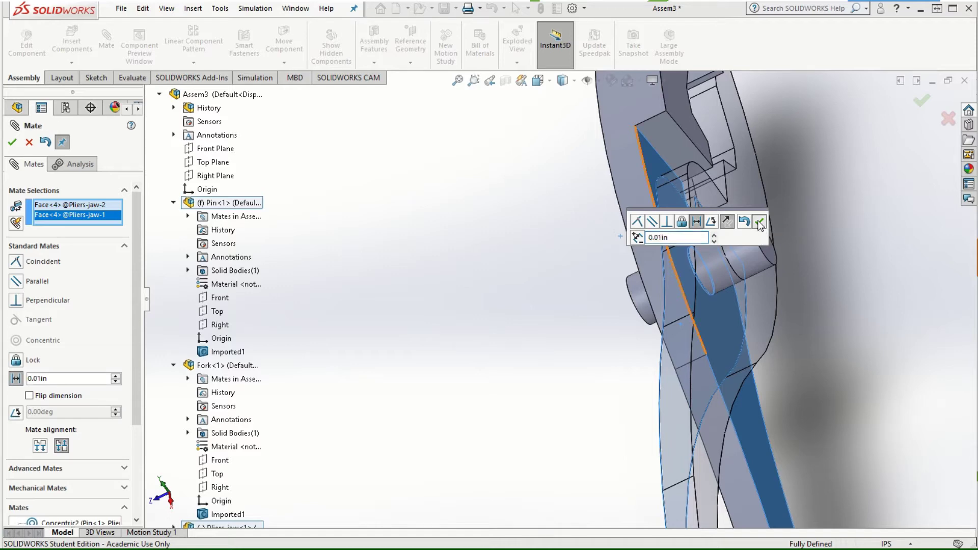
pyautogui.click(758, 222)
pyautogui.moveTo(762, 320); pyautogui.dragTo(775, 272, button='middle')
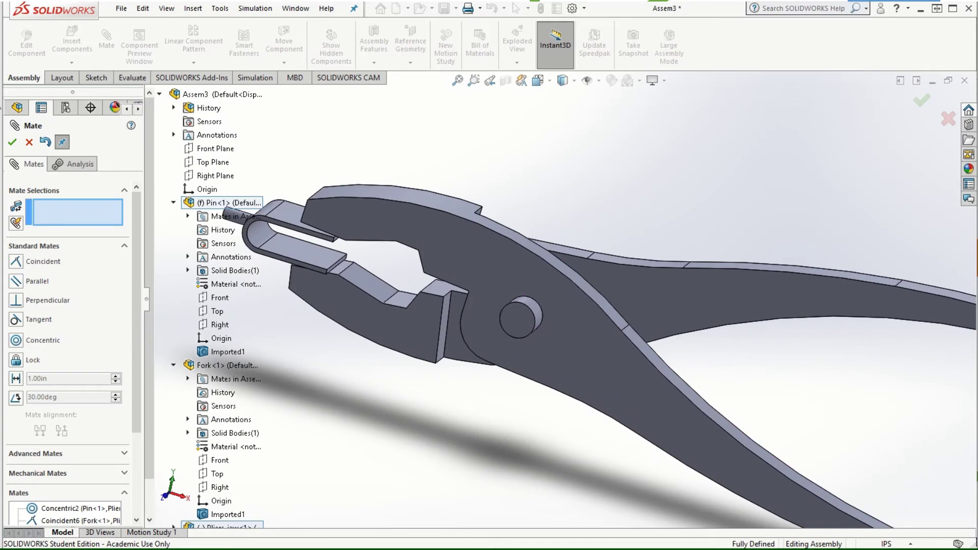
# Finish the Mate command and create a new static simulation study for the assembly
pyautogui.click(12, 142)
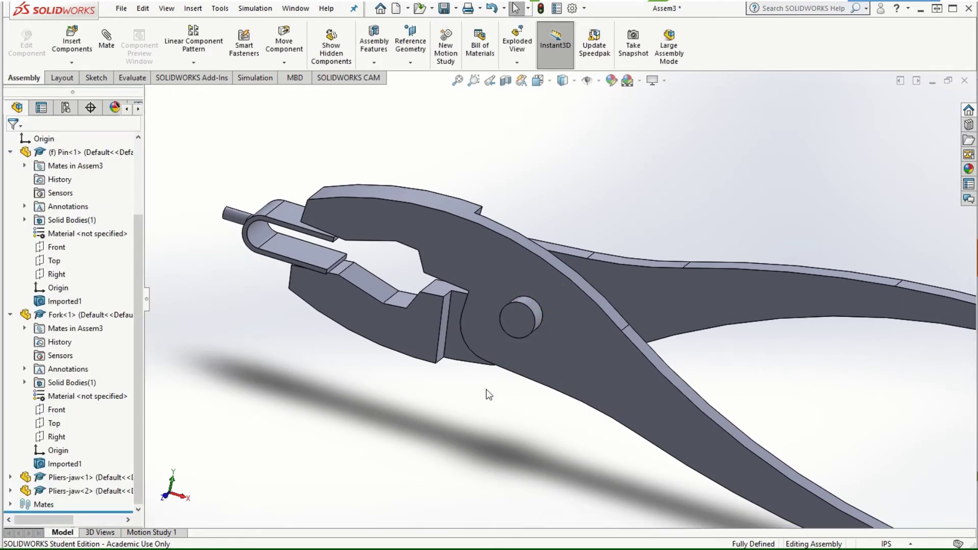
pyautogui.press('f')
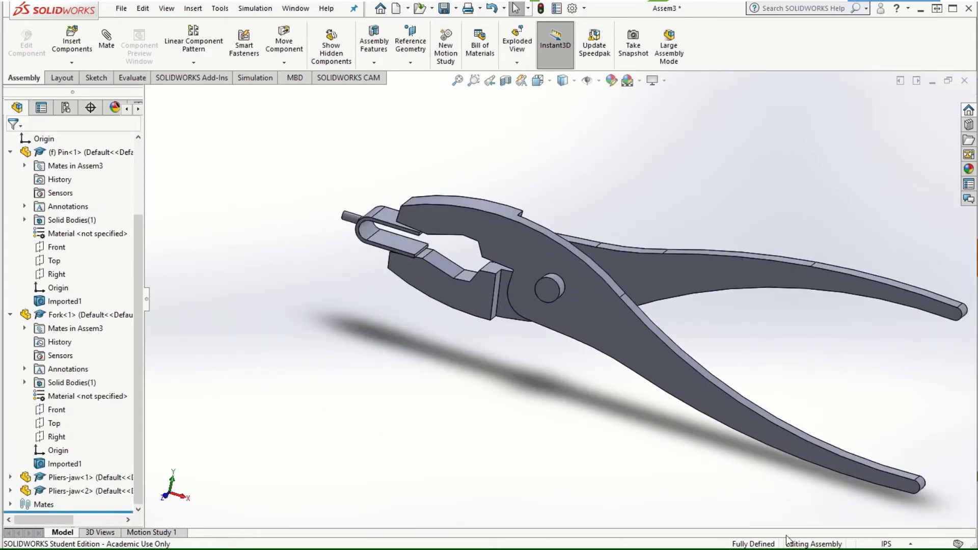
pyautogui.moveTo(620, 419); pyautogui.dragTo(402, 432, button='middle')
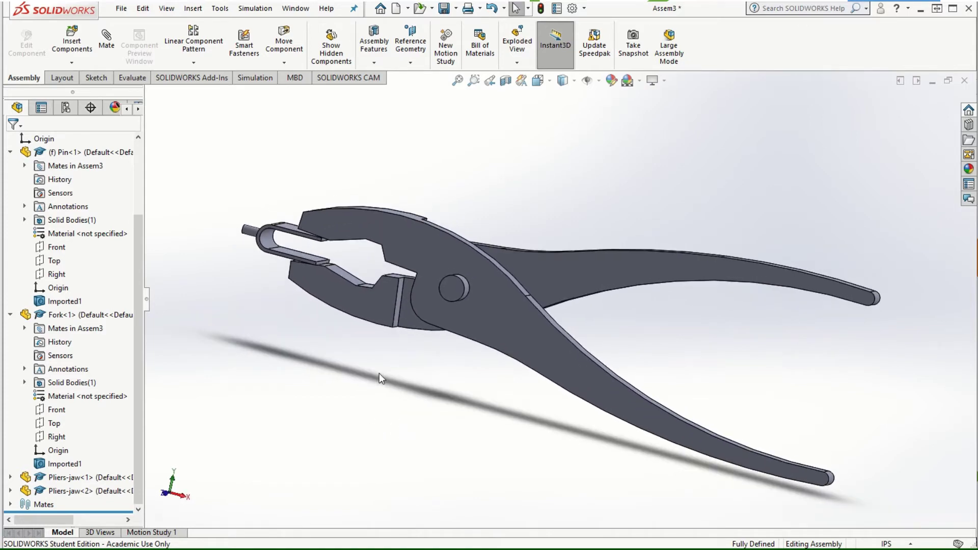
pyautogui.scroll(-2, 428, 387)
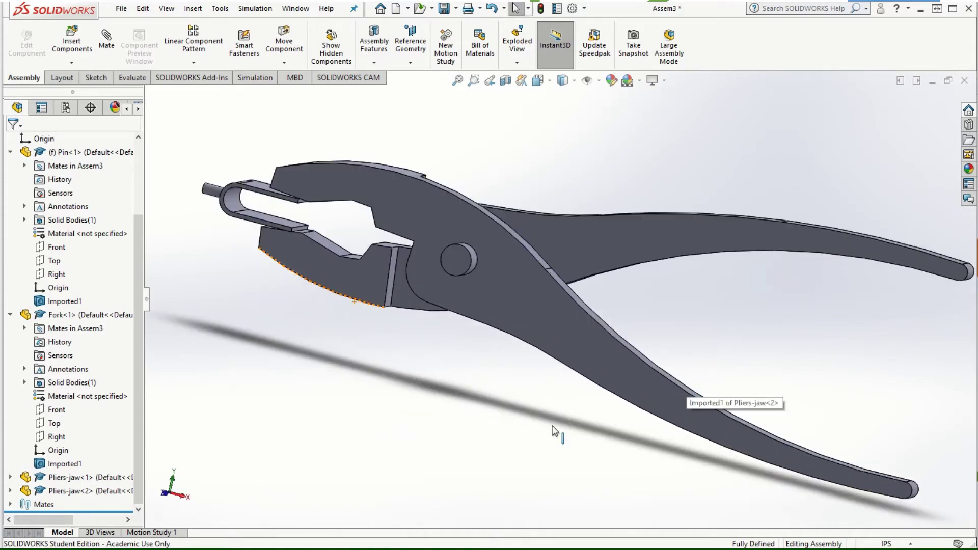
pyautogui.moveTo(430, 381); pyautogui.dragTo(429, 409, button='middle')
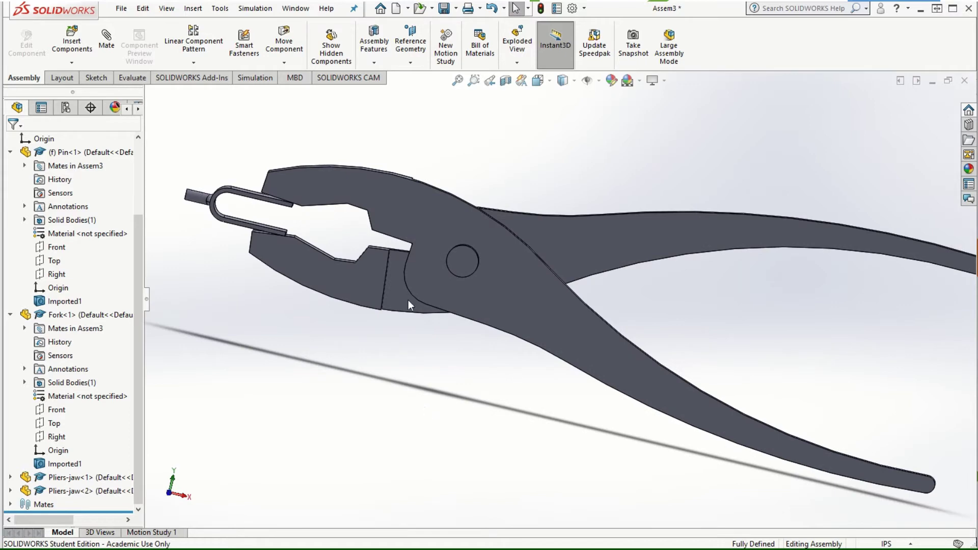
pyautogui.click(255, 9)
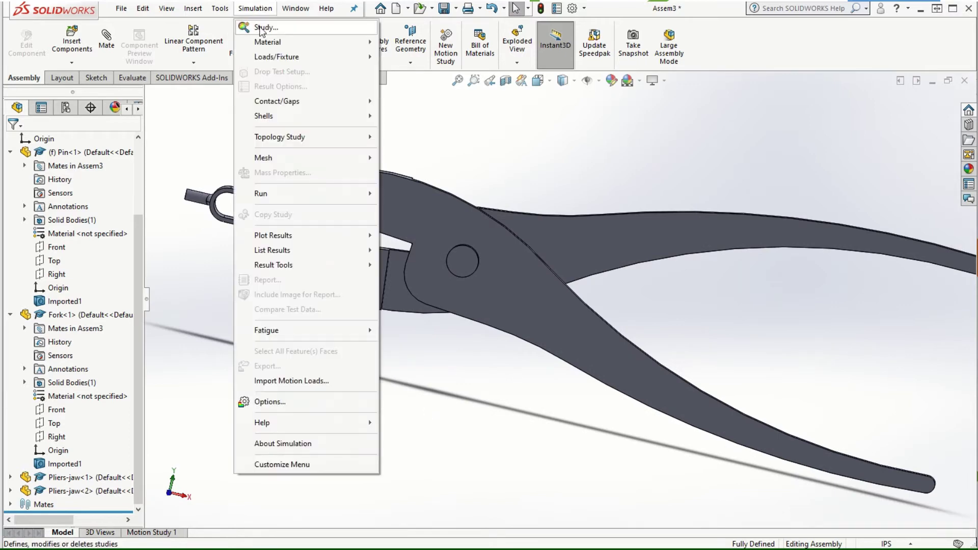
pyautogui.click(262, 28)
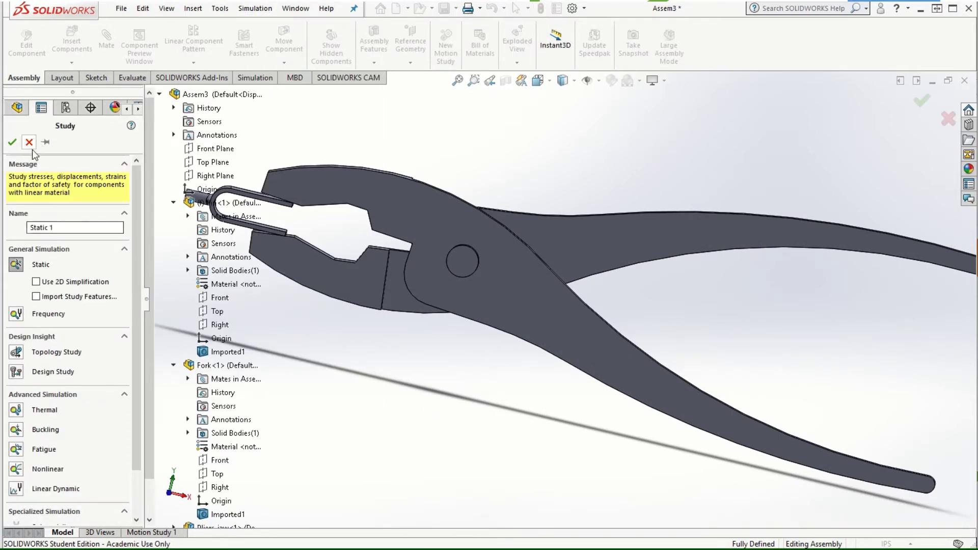
pyautogui.click(13, 142)
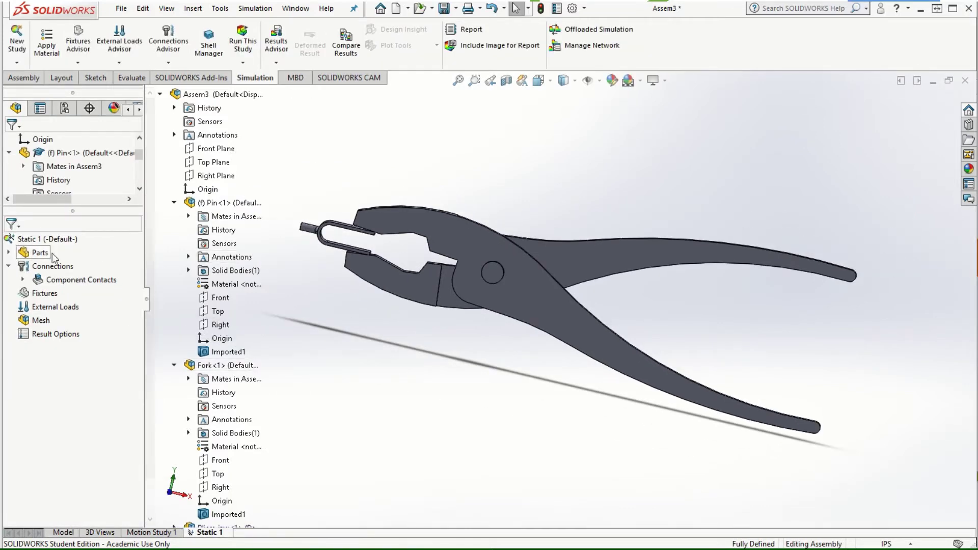
# Assign Malleable Cast Iron from the Iron category to the fork in the study
pyautogui.click(9, 253)
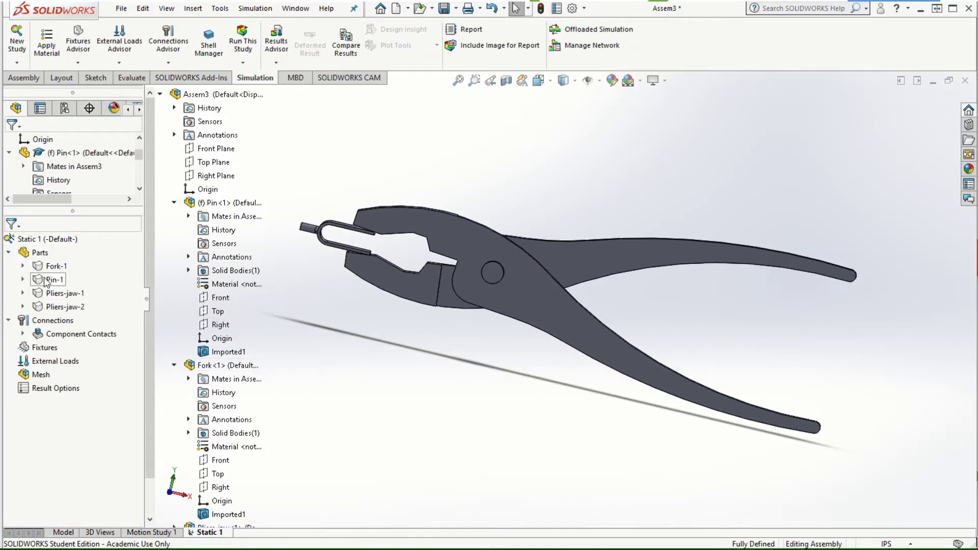
pyautogui.click(53, 266)
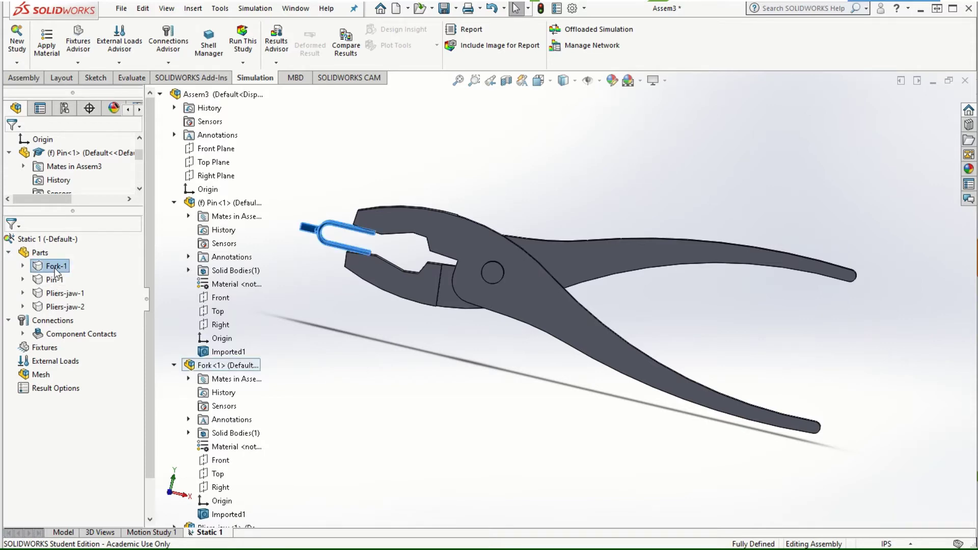
pyautogui.rightClick(55, 267)
pyautogui.click(106, 278)
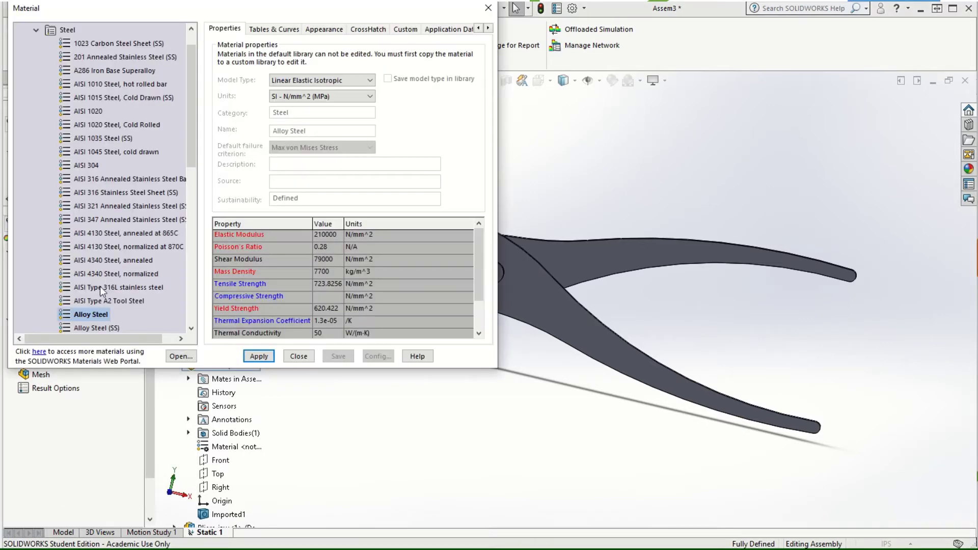
pyautogui.click(36, 30)
pyautogui.click(36, 71)
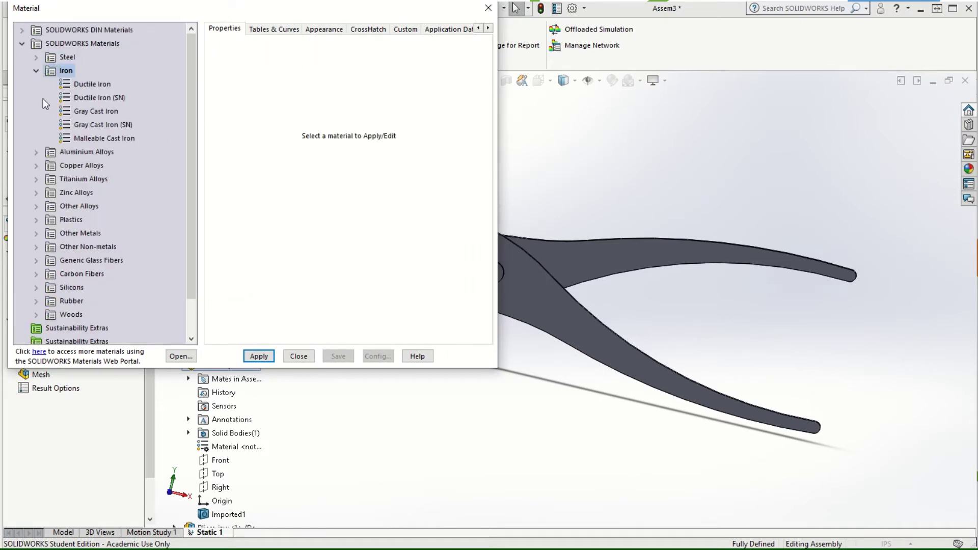
pyautogui.click(84, 138)
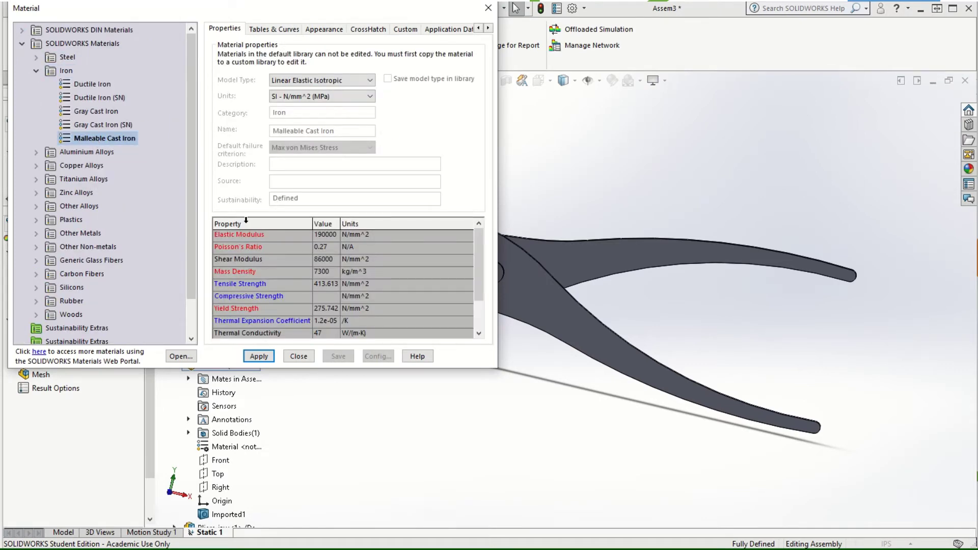
pyautogui.click(260, 356)
pyautogui.click(299, 356)
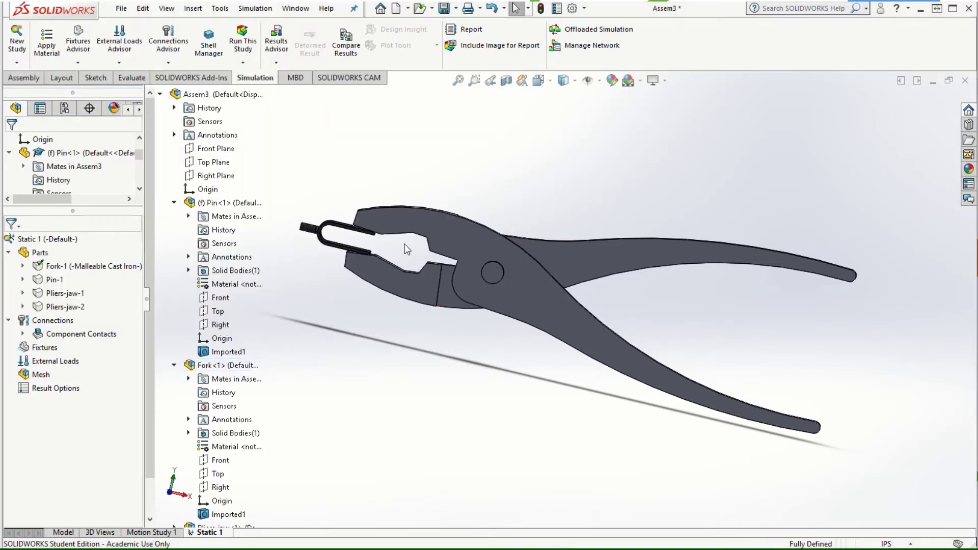
# Assign the Alloy Steel (SS) material to the pin and both pliers jaws together
pyautogui.click(53, 279)
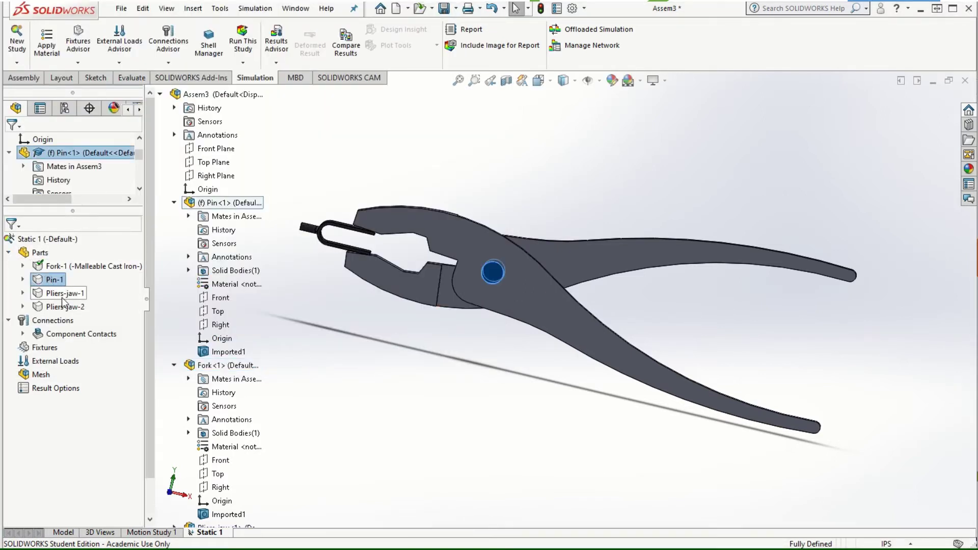
pyautogui.keyDown('ctrl'); pyautogui.click(63, 294); pyautogui.keyUp('ctrl')
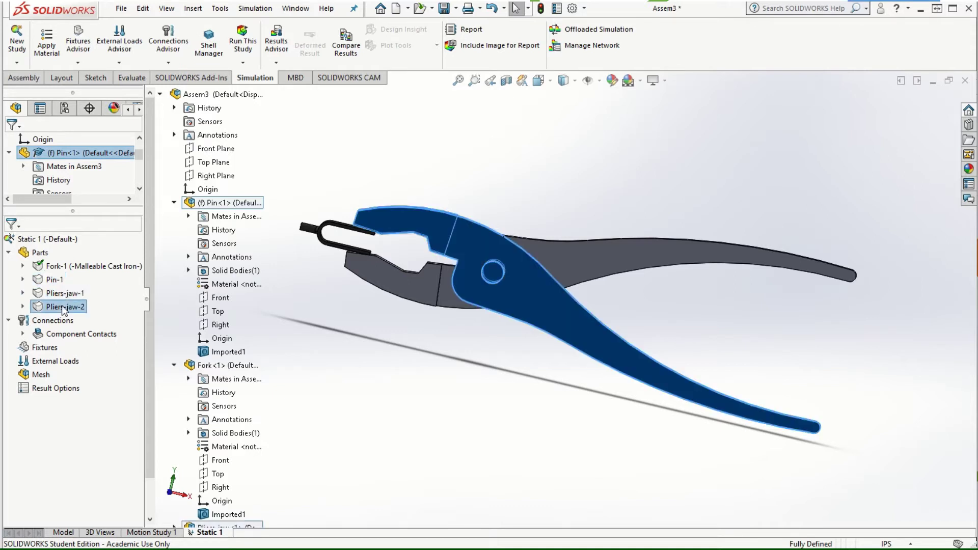
pyautogui.keyDown('ctrl'); pyautogui.click(62, 306); pyautogui.keyUp('ctrl')
pyautogui.rightClick(54, 293)
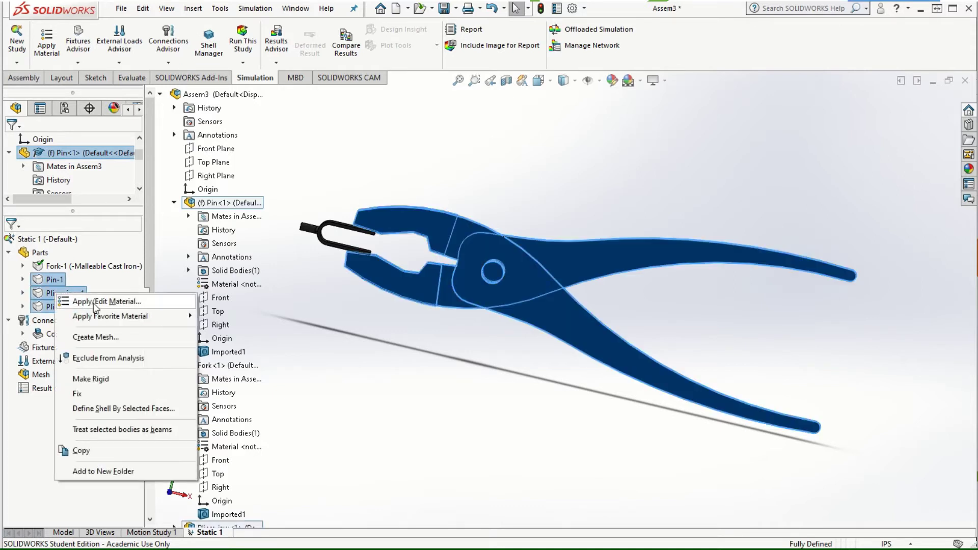
pyautogui.click(110, 302)
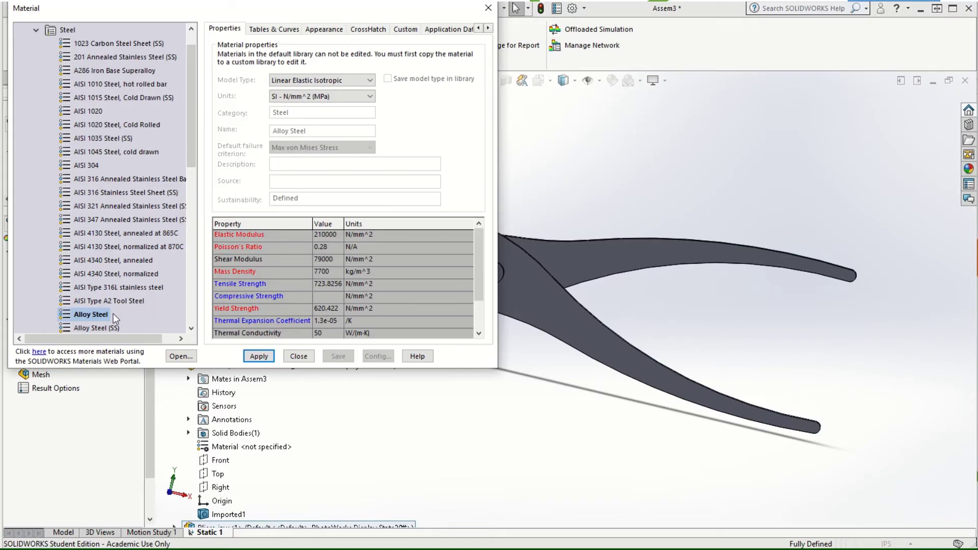
pyautogui.click(191, 328)
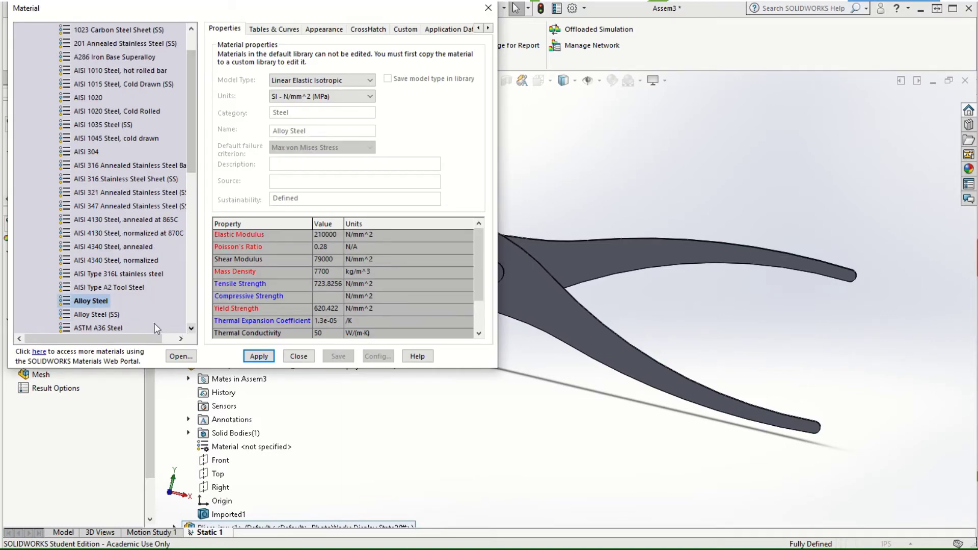
pyautogui.click(97, 314)
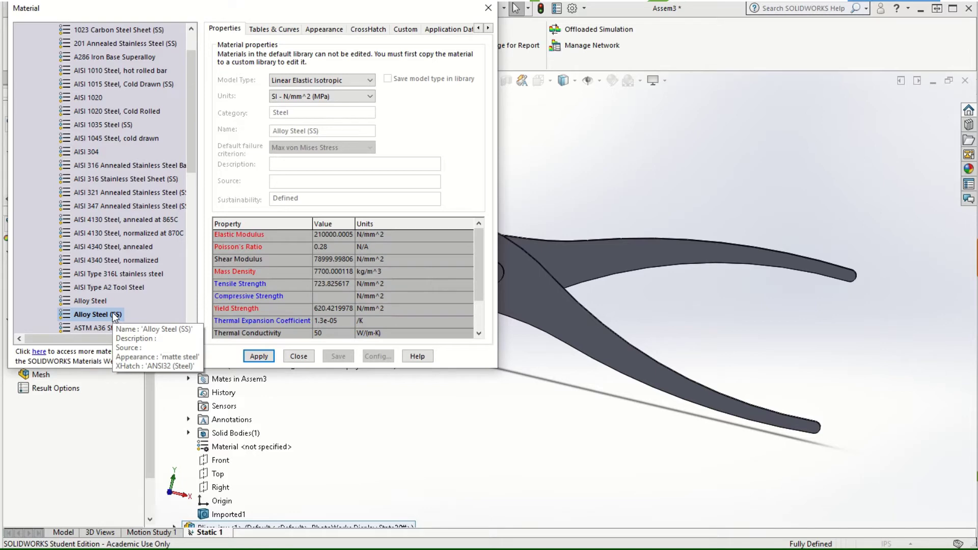
pyautogui.click(258, 356)
pyautogui.click(298, 356)
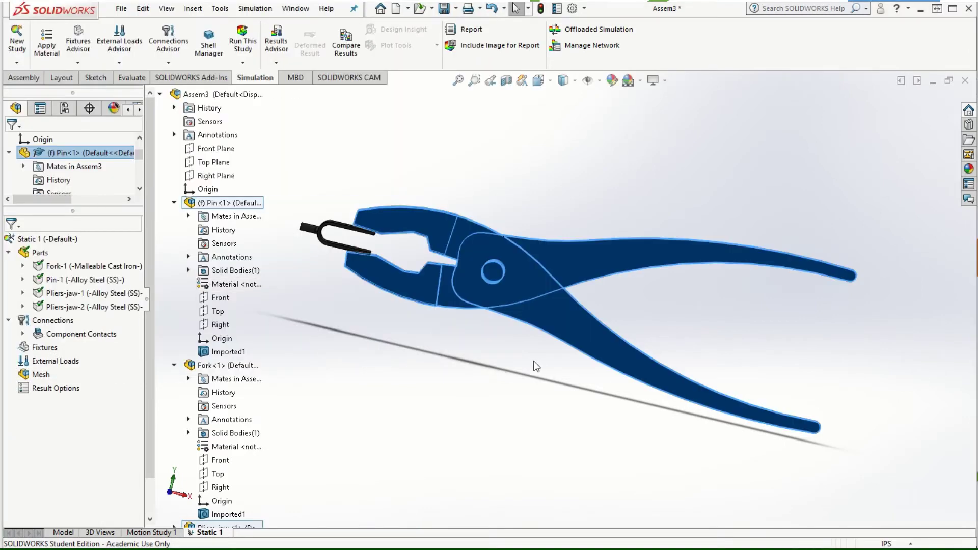
# Start a Fixed Geometry fixture and select the two flat end faces of the pivot pin
pyautogui.scroll(-2, 473, 347)
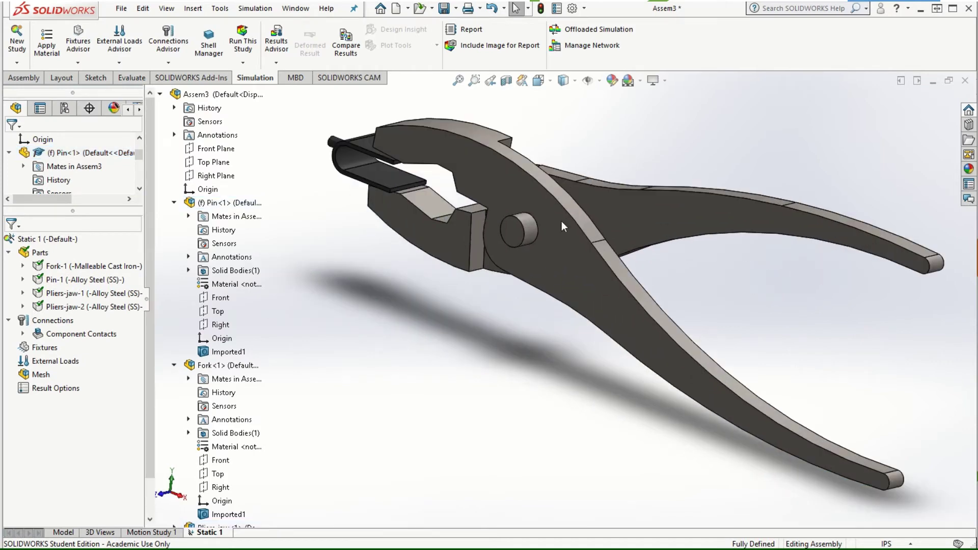
pyautogui.scroll(-3, 509, 324)
pyautogui.scroll(3, 520, 435)
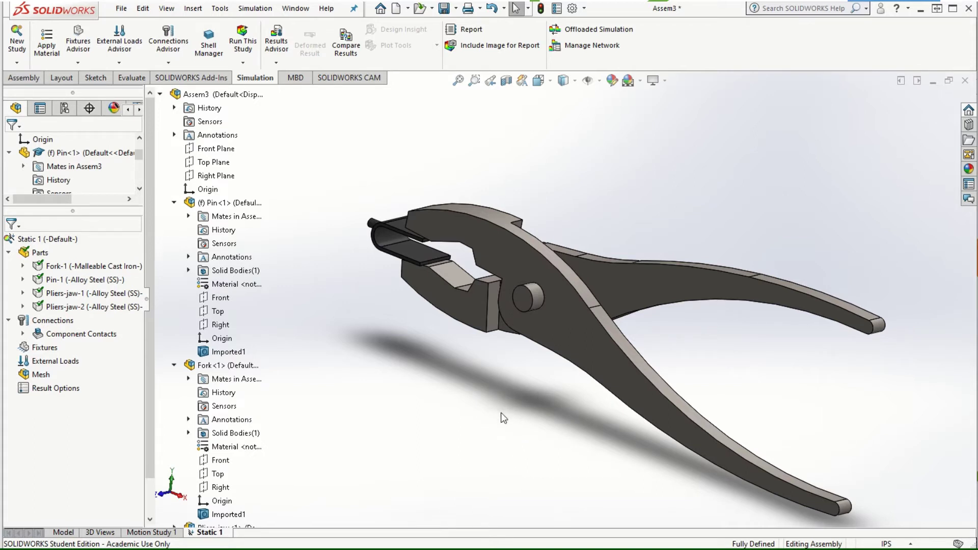
pyautogui.moveTo(503, 399); pyautogui.dragTo(554, 401, button='middle')
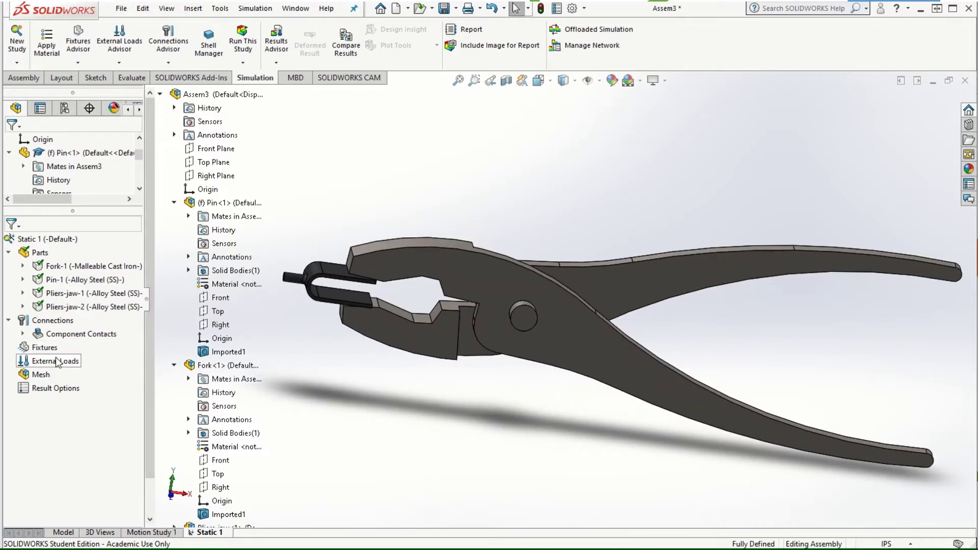
pyautogui.rightClick(42, 351)
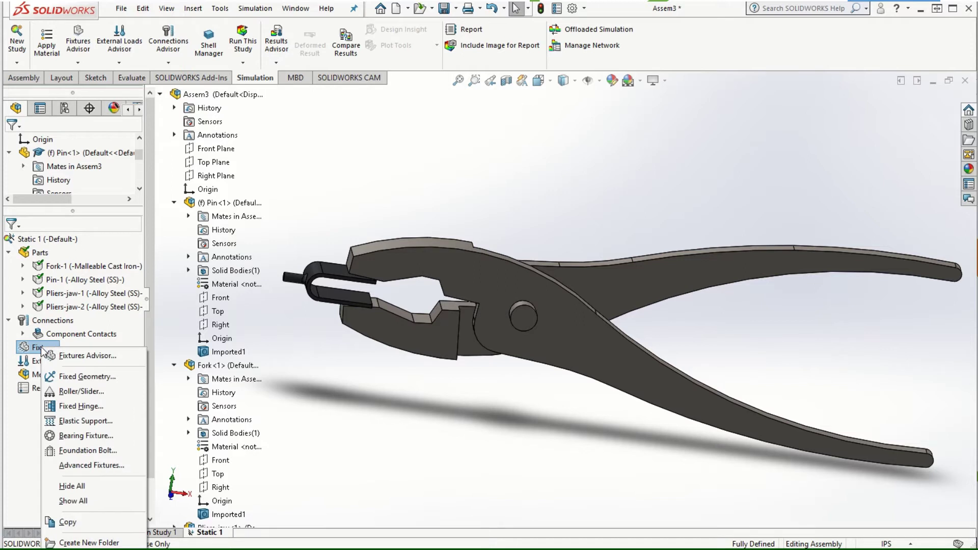
pyautogui.click(78, 377)
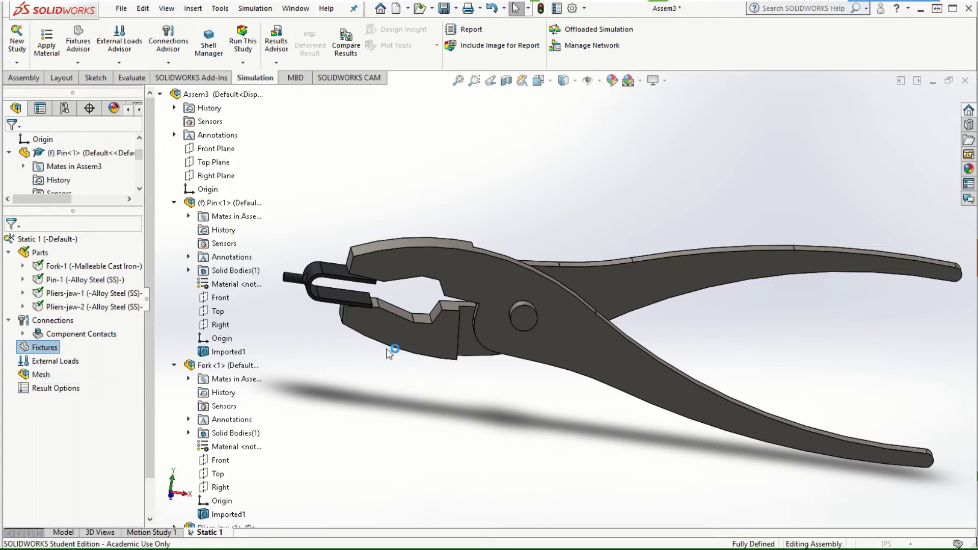
pyautogui.click(522, 320)
pyautogui.moveTo(484, 390); pyautogui.dragTo(547, 362, button='middle')
pyautogui.click(651, 331)
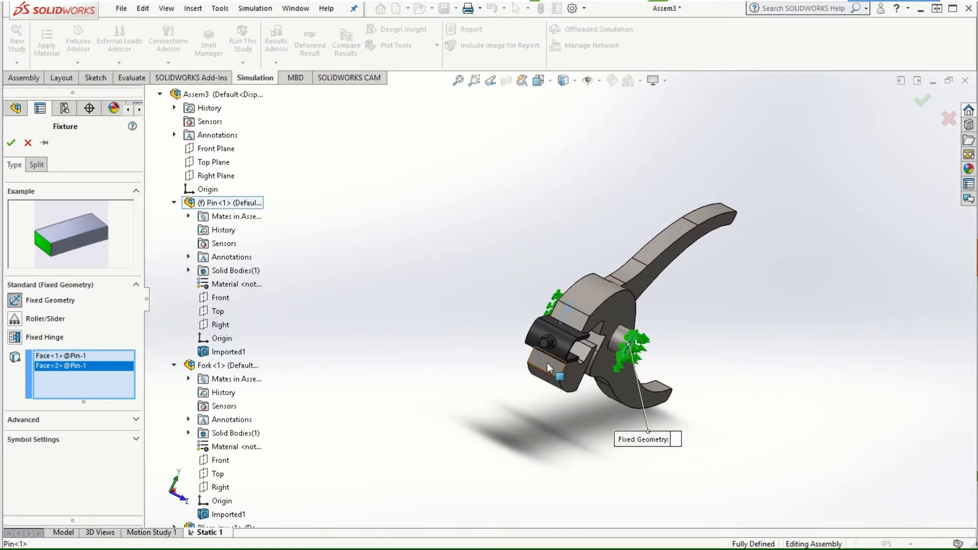
# Add the circular end face of the fork's stem to the Fixed Geometry fixture and apply the fixture
pyautogui.scroll(-8, 559, 322)
pyautogui.scroll(3, 519, 264)
pyautogui.click(518, 264)
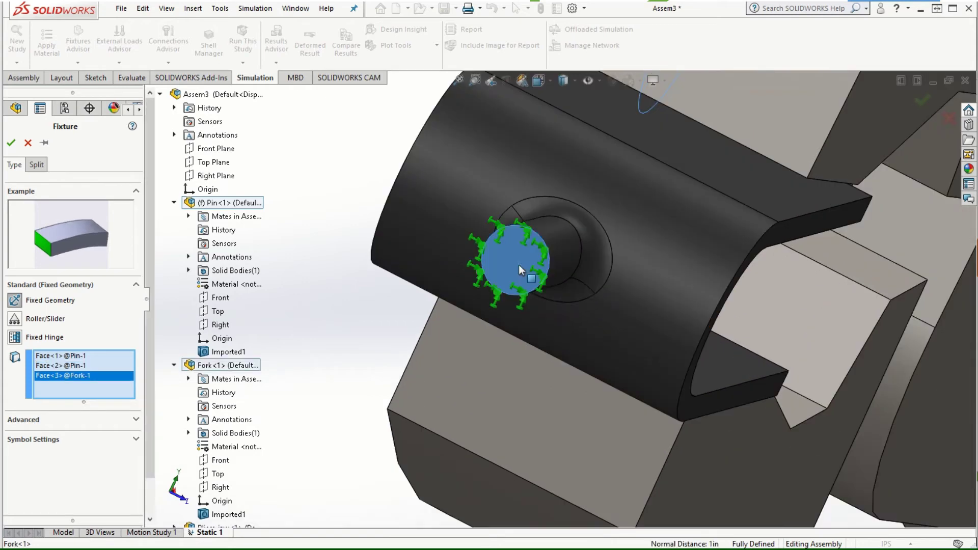
pyautogui.scroll(5, 663, 393)
pyautogui.scroll(4, 662, 393)
pyautogui.moveTo(661, 393); pyautogui.dragTo(561, 466, button='middle')
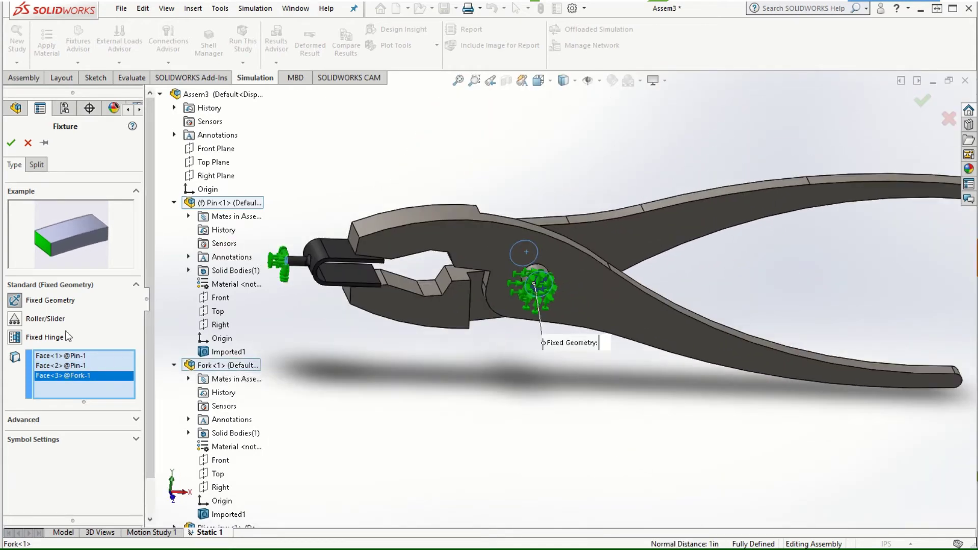
pyautogui.click(10, 143)
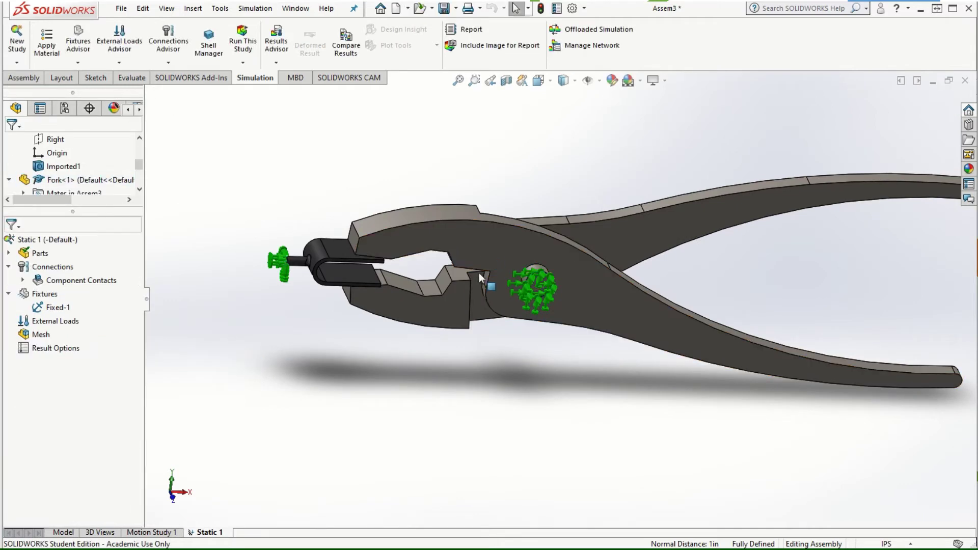
# Start a normal Force load and select the outer grip faces near the ends of both plier handles
pyautogui.scroll(1, 464, 313)
pyautogui.scroll(-3, 510, 320)
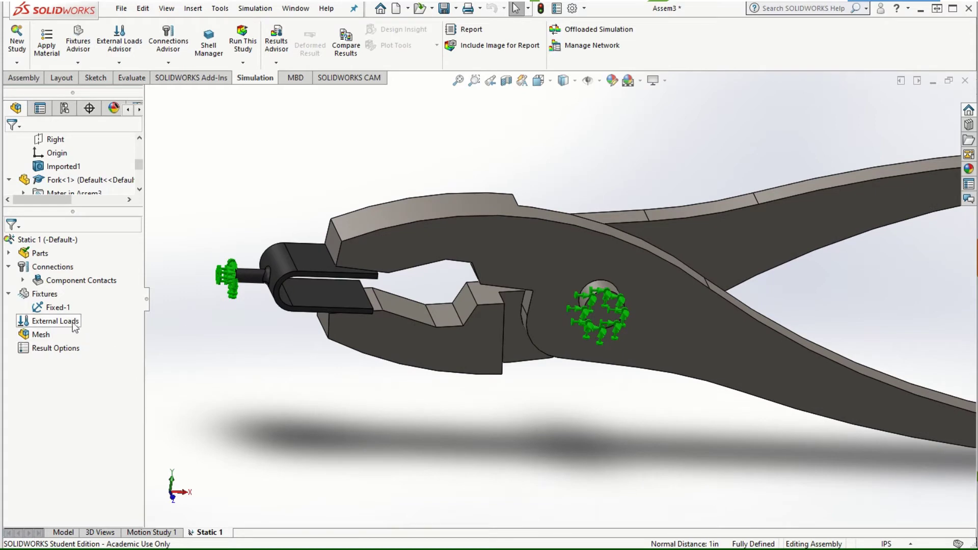
pyautogui.rightClick(51, 321)
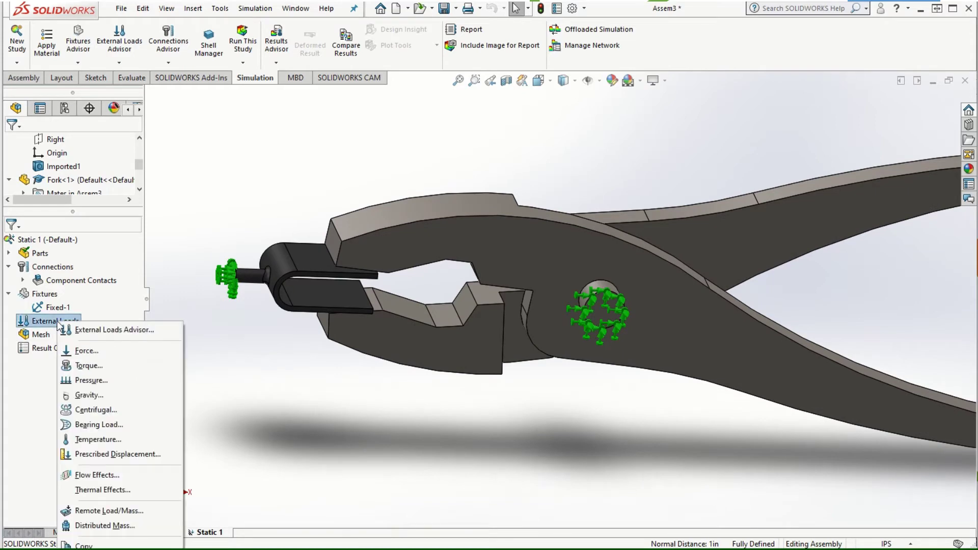
pyautogui.click(84, 351)
pyautogui.scroll(3, 561, 303)
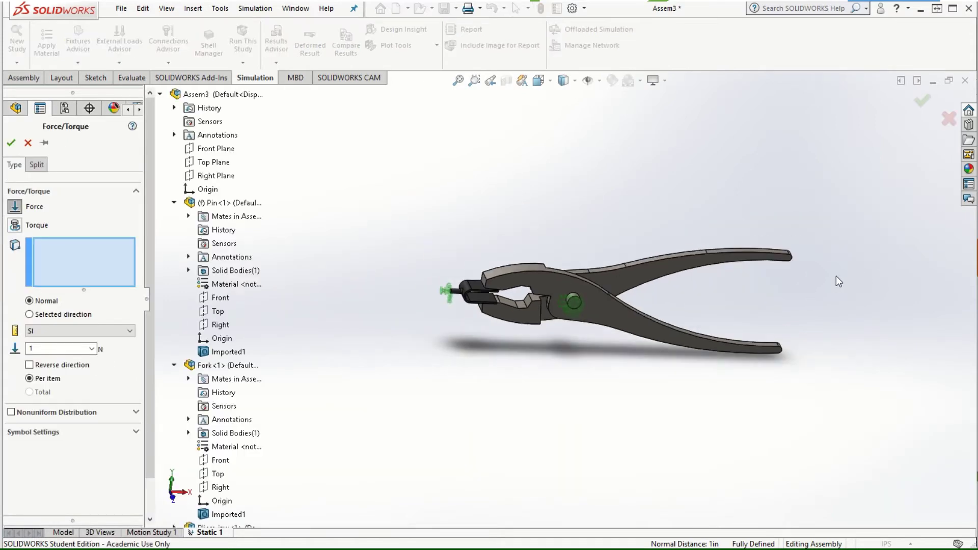
pyautogui.scroll(-2, 684, 269)
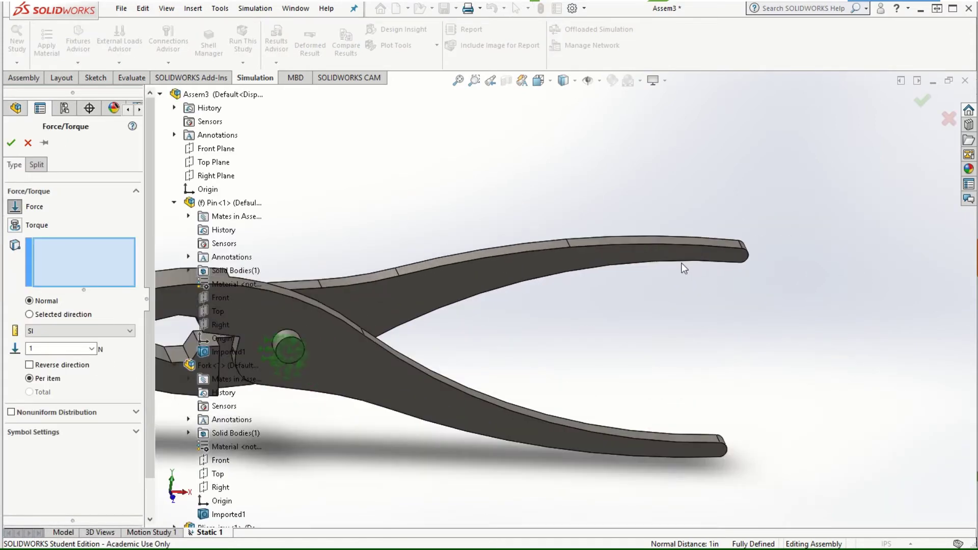
pyautogui.click(702, 241)
pyautogui.moveTo(604, 485); pyautogui.dragTo(575, 518, button='middle')
pyautogui.click(579, 499)
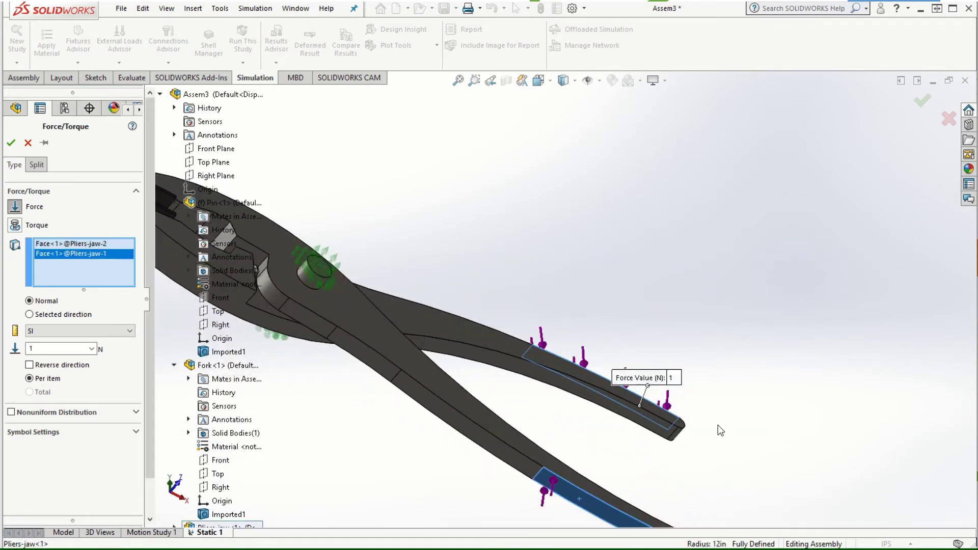
# Set the handle force to 5 lbf per item in English (IPS) units and apply the load
pyautogui.scroll(3, 717, 424)
pyautogui.moveTo(570, 314); pyautogui.dragTo(482, 443, button='middle')
pyautogui.click(54, 330)
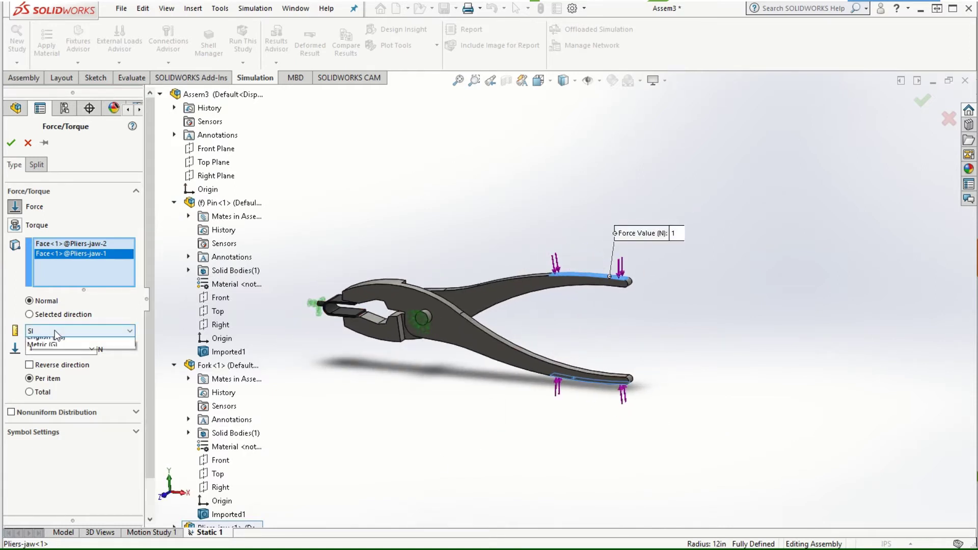
pyautogui.click(55, 347)
pyautogui.moveTo(74, 350); pyautogui.dragTo(28, 350)
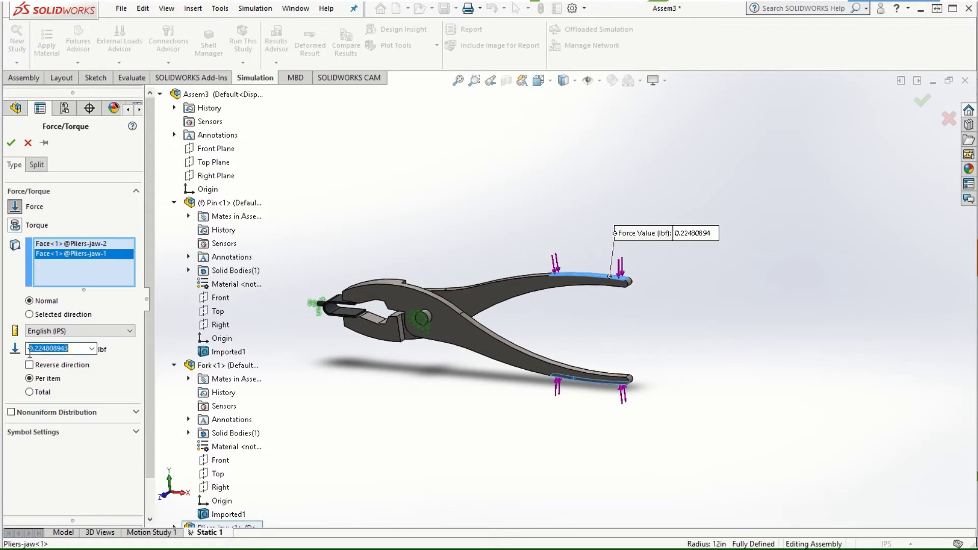
pyautogui.write('5')
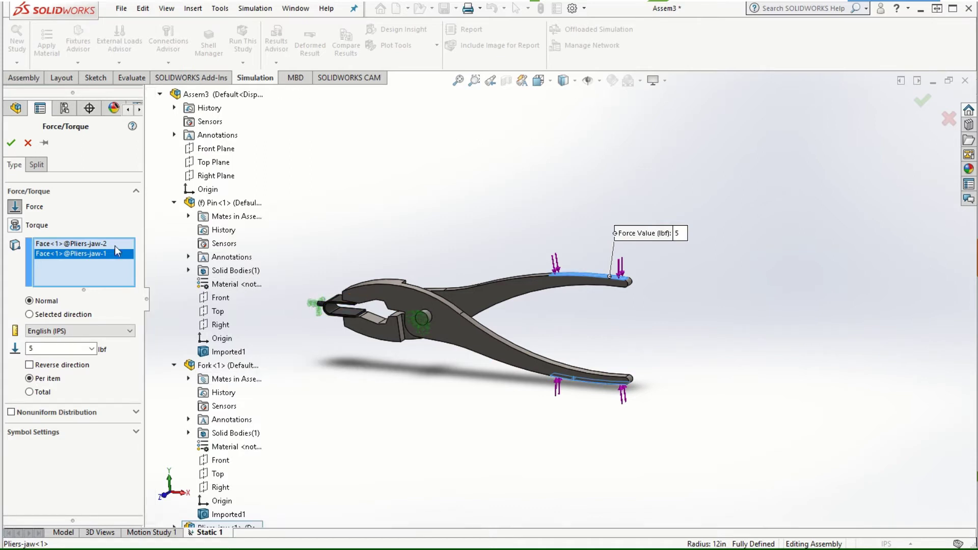
pyautogui.click(10, 144)
# Start a manually selected No Penetration contact set with the lower jaw's flat tip face as the first set
pyautogui.scroll(-3, 300, 315)
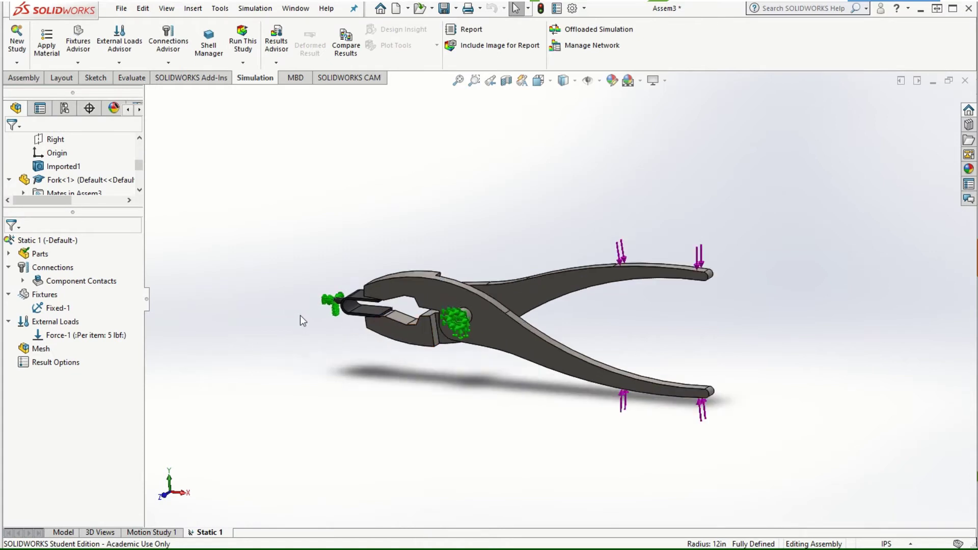
pyautogui.scroll(2, 564, 405)
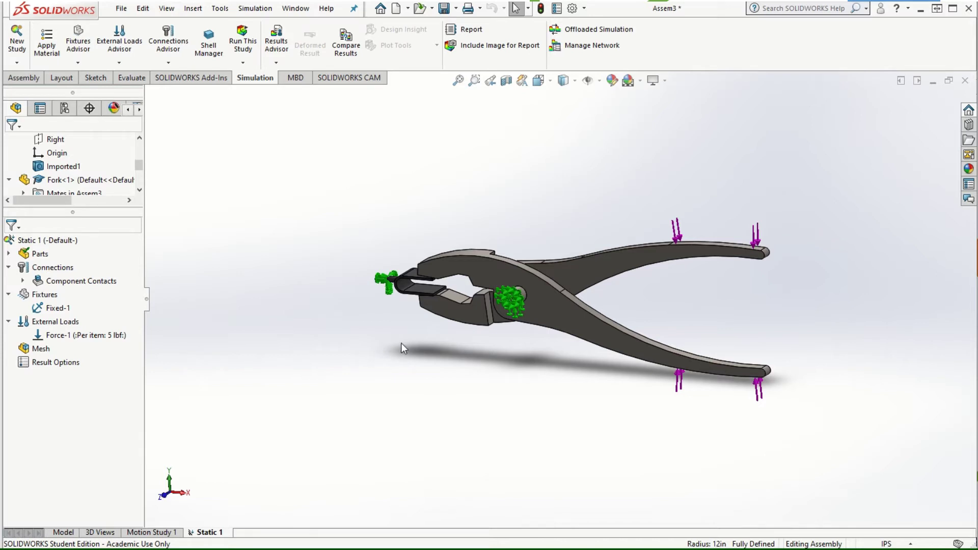
pyautogui.scroll(-4, 490, 313)
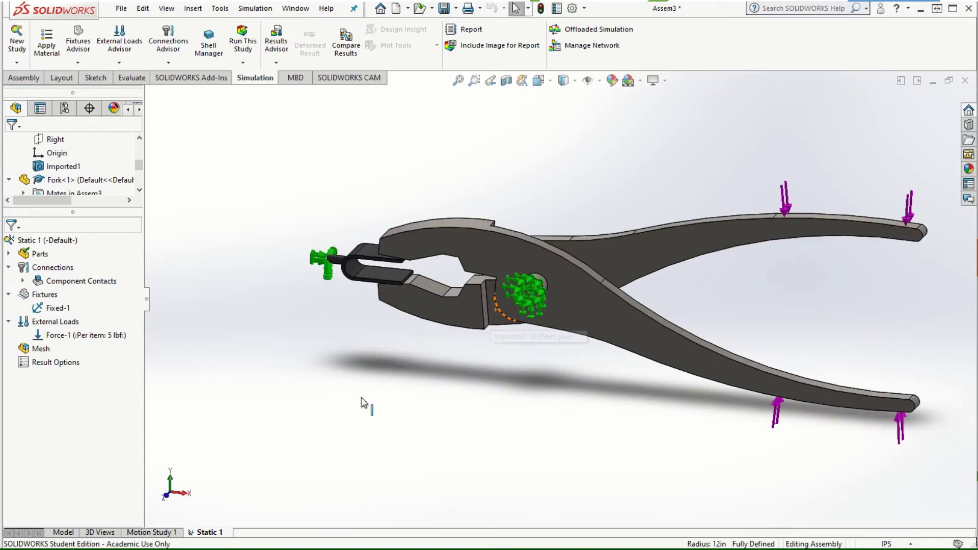
pyautogui.click(61, 280)
pyautogui.rightClick(62, 283)
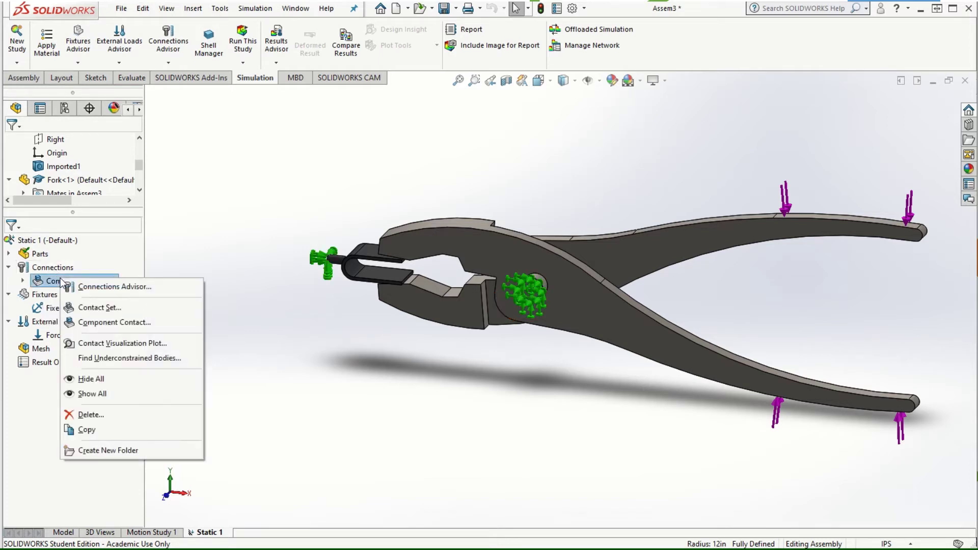
pyautogui.click(93, 309)
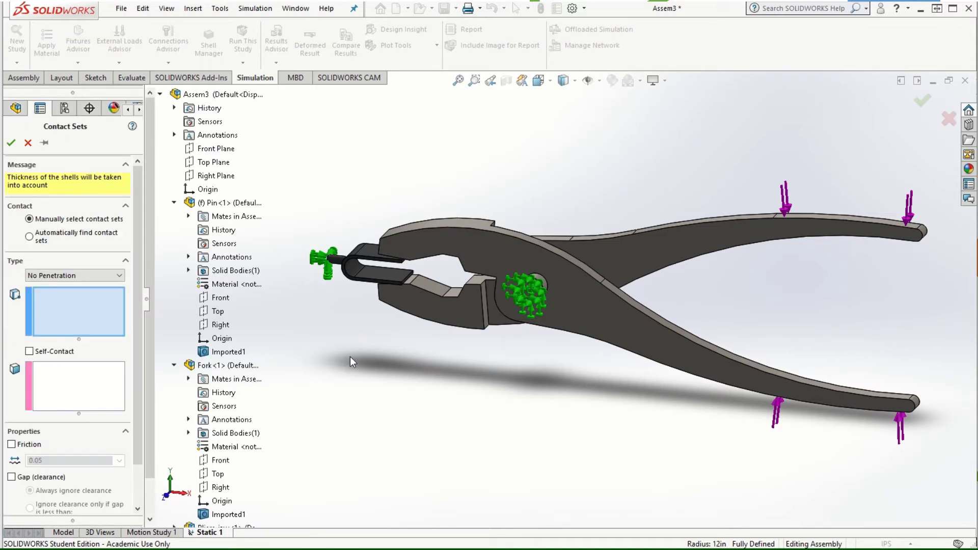
pyautogui.click(76, 276)
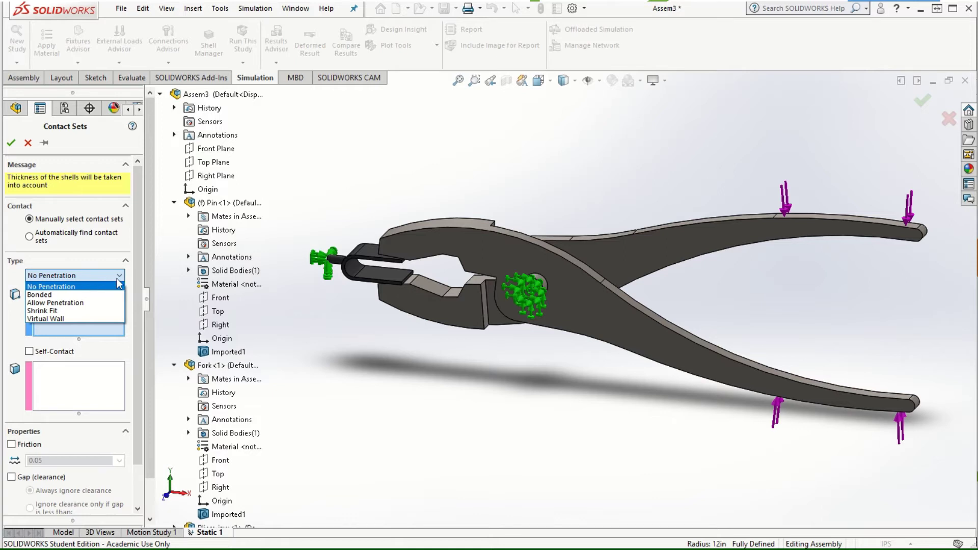
pyautogui.click(72, 278)
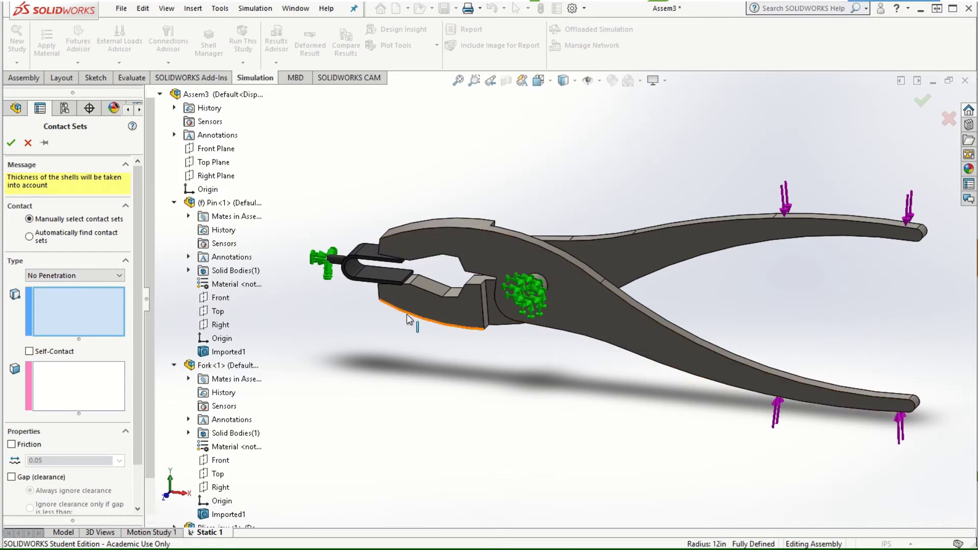
pyautogui.scroll(-3, 389, 284)
pyautogui.scroll(-4, 425, 292)
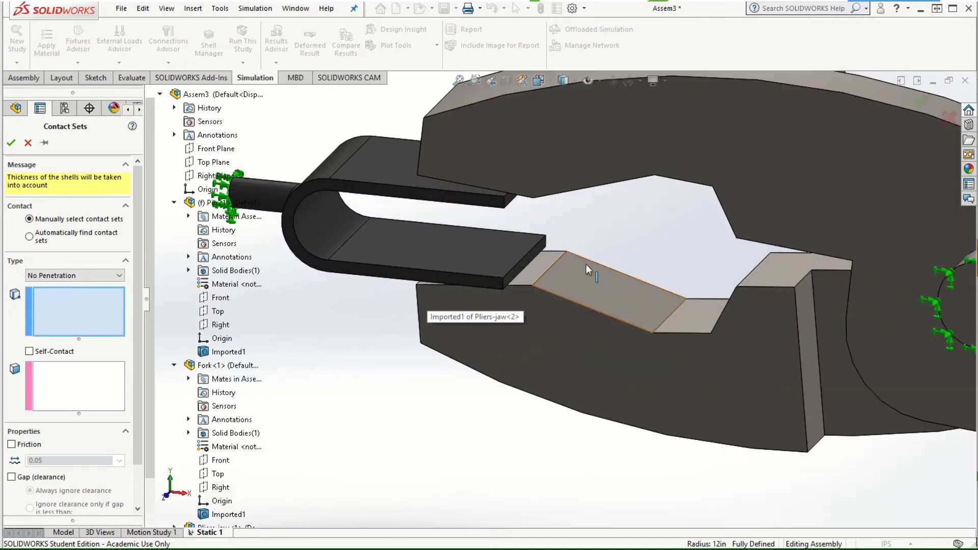
pyautogui.scroll(-2, 565, 269)
pyautogui.click(526, 267)
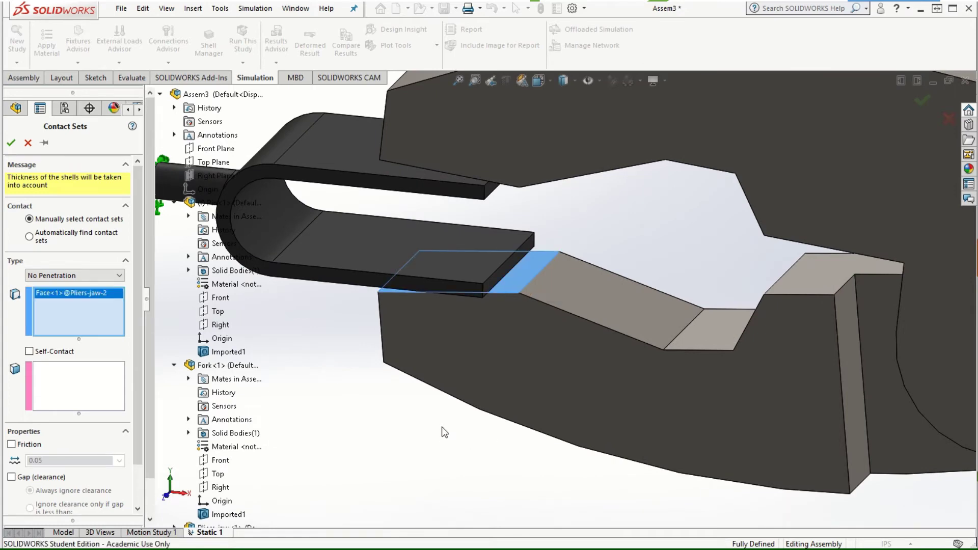
# Assign the outer face of the fork's lower prong as the second set and apply the contact set
pyautogui.moveTo(442, 433); pyautogui.dragTo(426, 322, button='middle')
pyautogui.click(340, 288)
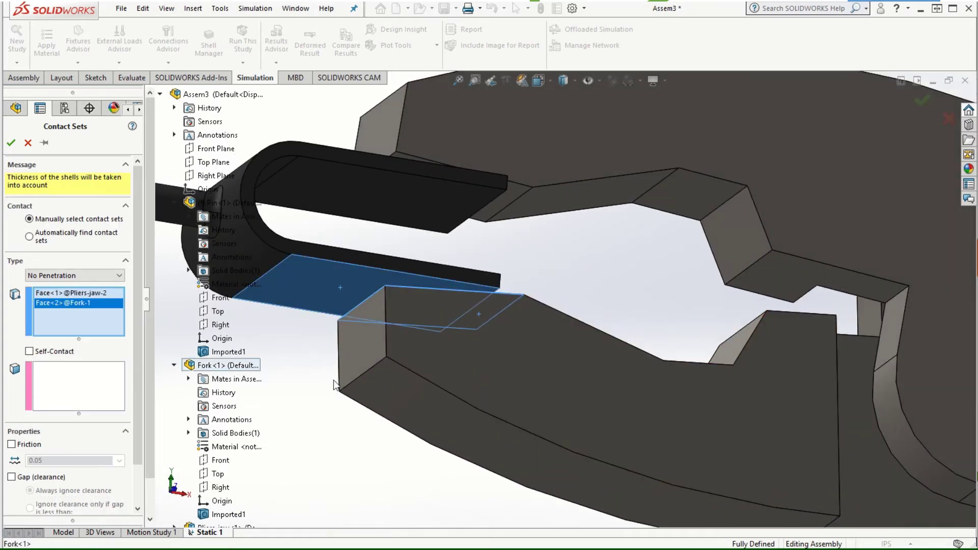
pyautogui.click(301, 290)
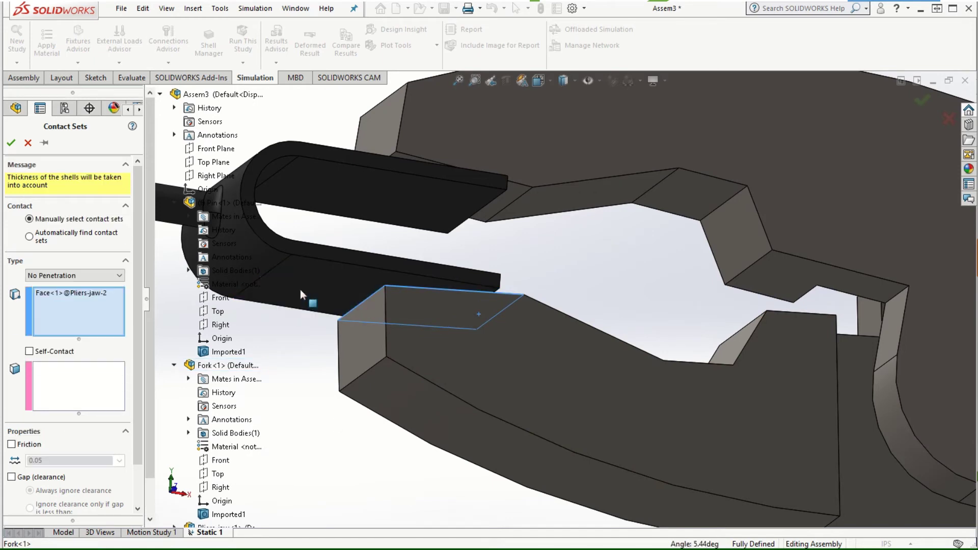
pyautogui.click(87, 380)
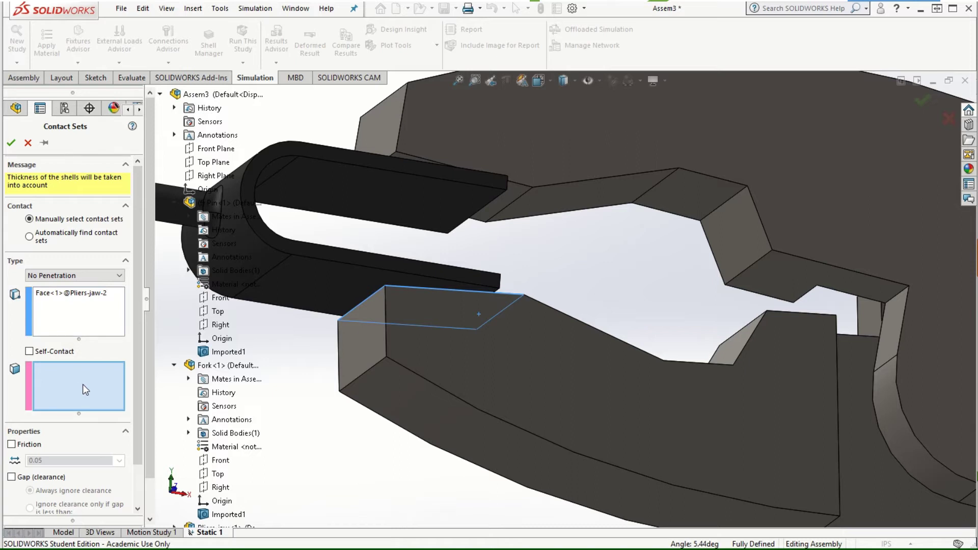
pyautogui.click(317, 285)
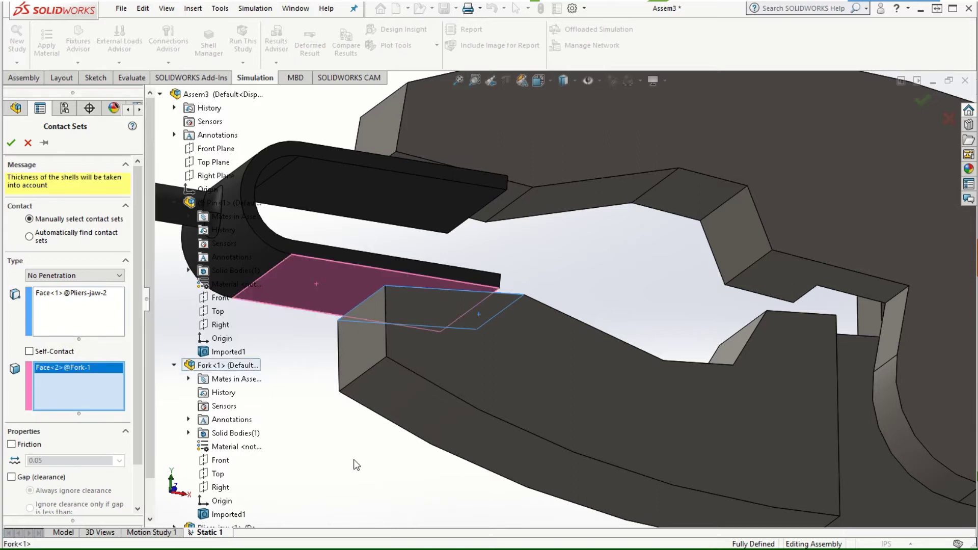
pyautogui.moveTo(393, 469); pyautogui.dragTo(364, 504, button='middle')
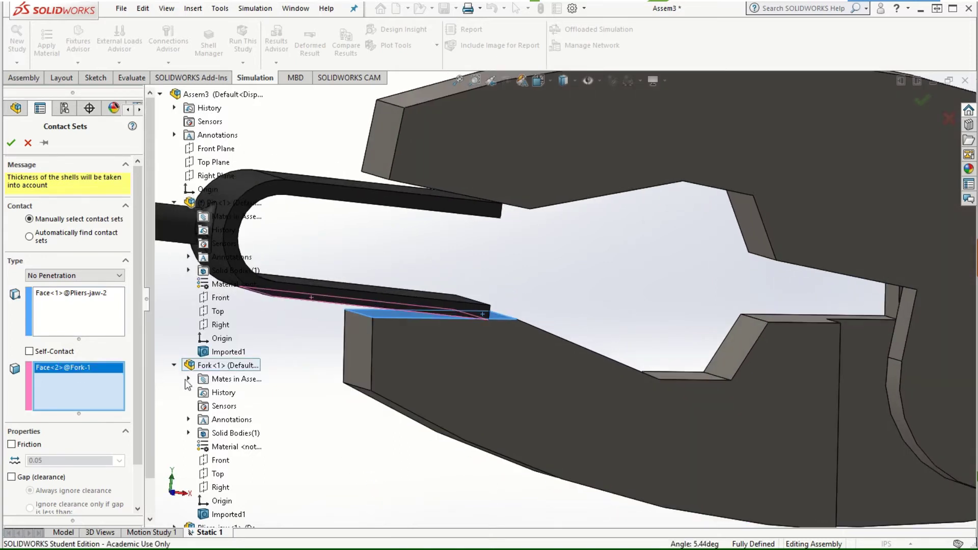
pyautogui.click(12, 144)
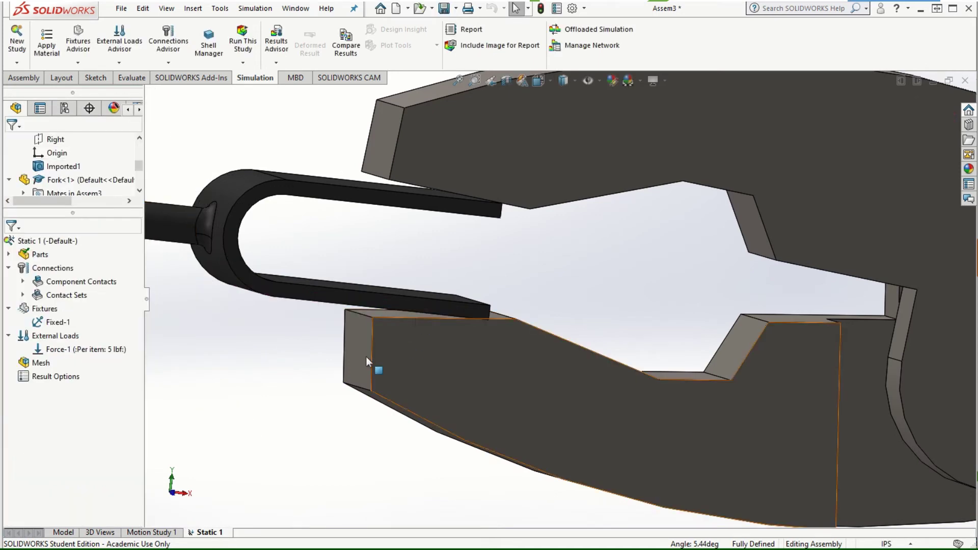
# Start another No Penetration contact set with the upper jaw's flat tip face as the first set
pyautogui.rightClick(49, 297)
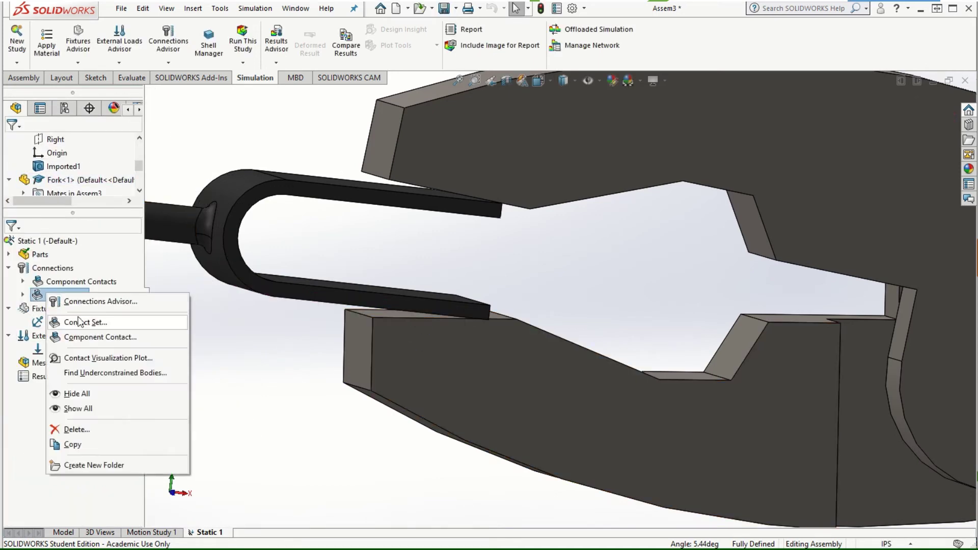
pyautogui.click(79, 323)
pyautogui.moveTo(426, 222); pyautogui.dragTo(458, 227, button='middle')
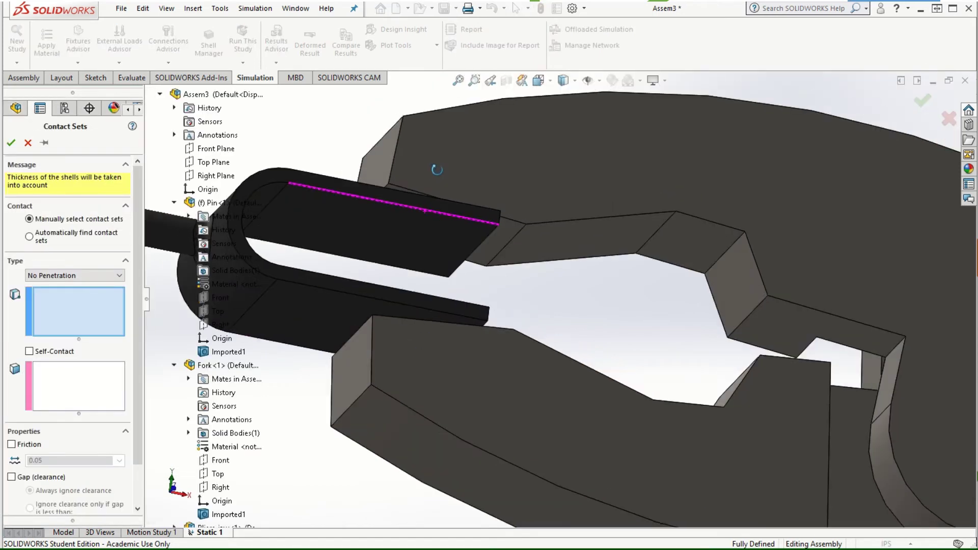
pyautogui.click(492, 243)
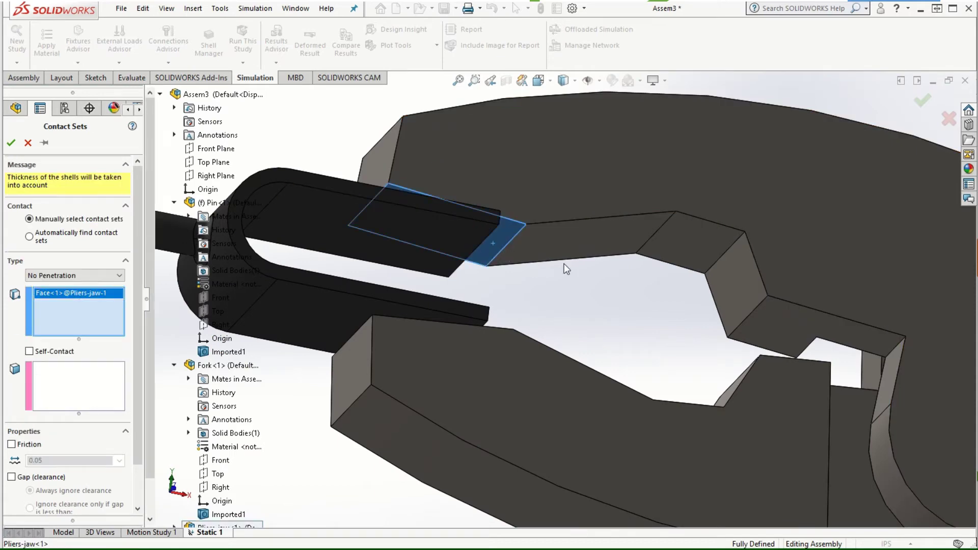
# Assign the outer face of the fork's upper prong as the second set and apply the contact set
pyautogui.moveTo(563, 269); pyautogui.dragTo(371, 282, button='middle')
pyautogui.click(335, 286)
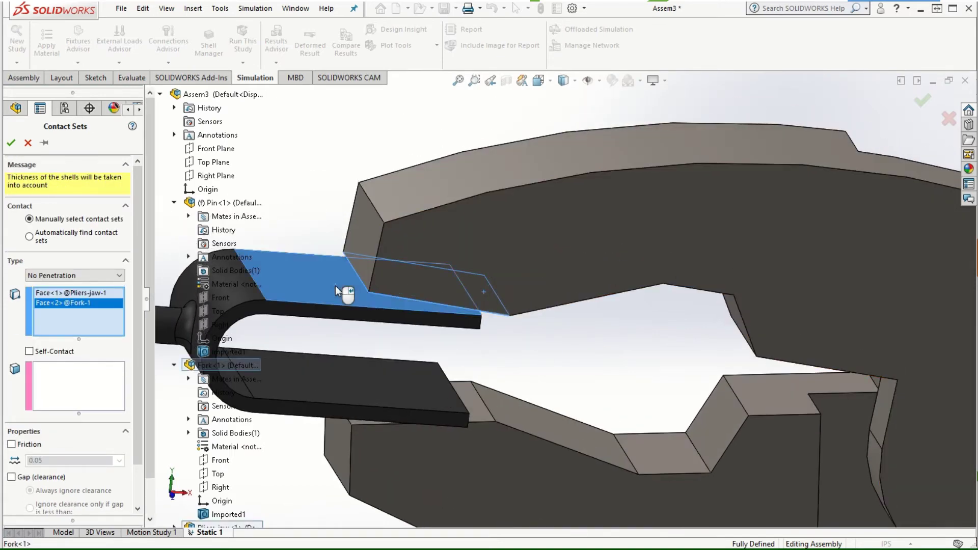
pyautogui.click(325, 304)
pyautogui.click(100, 408)
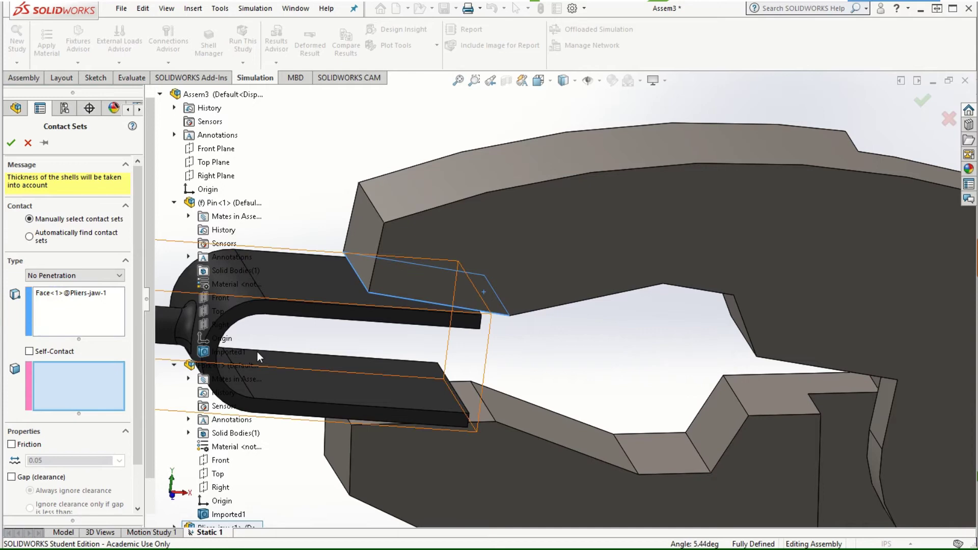
pyautogui.click(327, 284)
pyautogui.scroll(2, 421, 439)
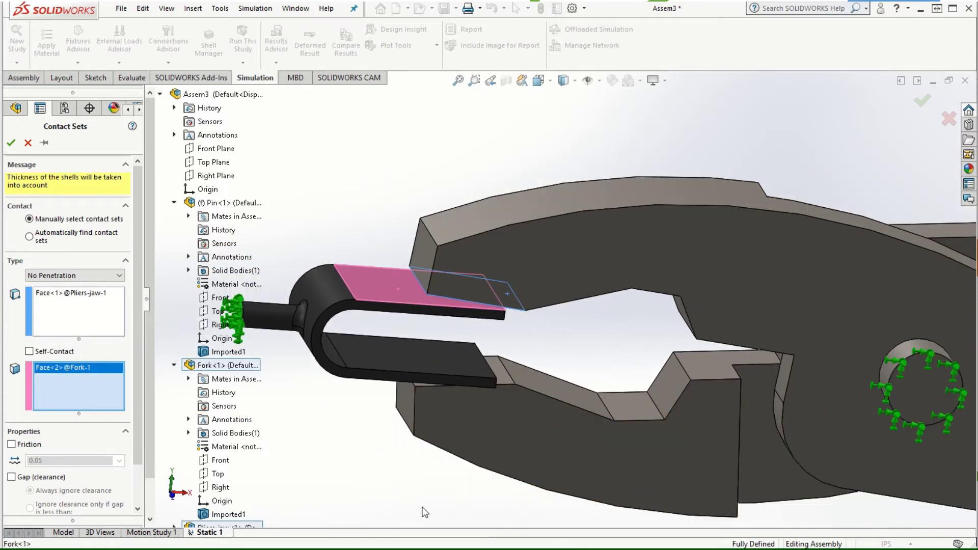
pyautogui.moveTo(424, 511); pyautogui.dragTo(346, 466, button='middle')
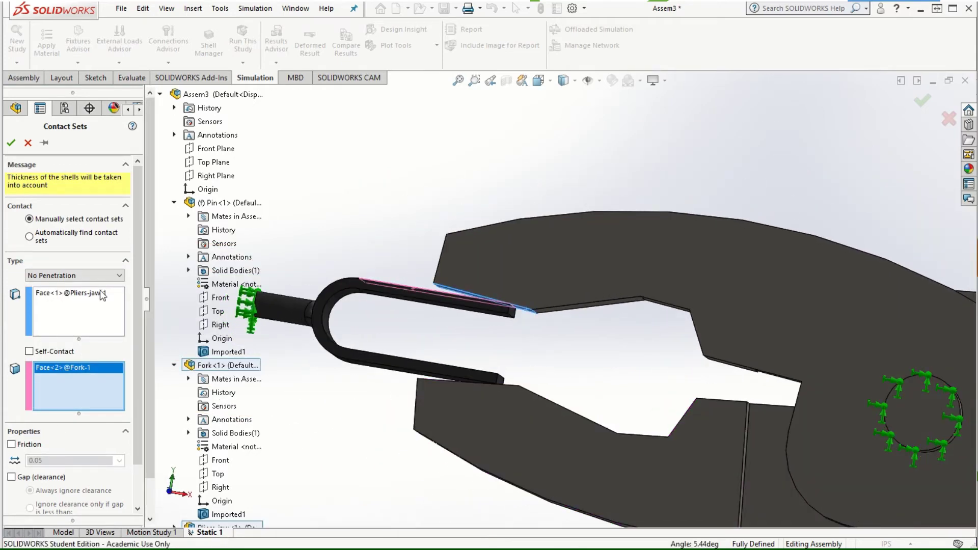
pyautogui.click(10, 143)
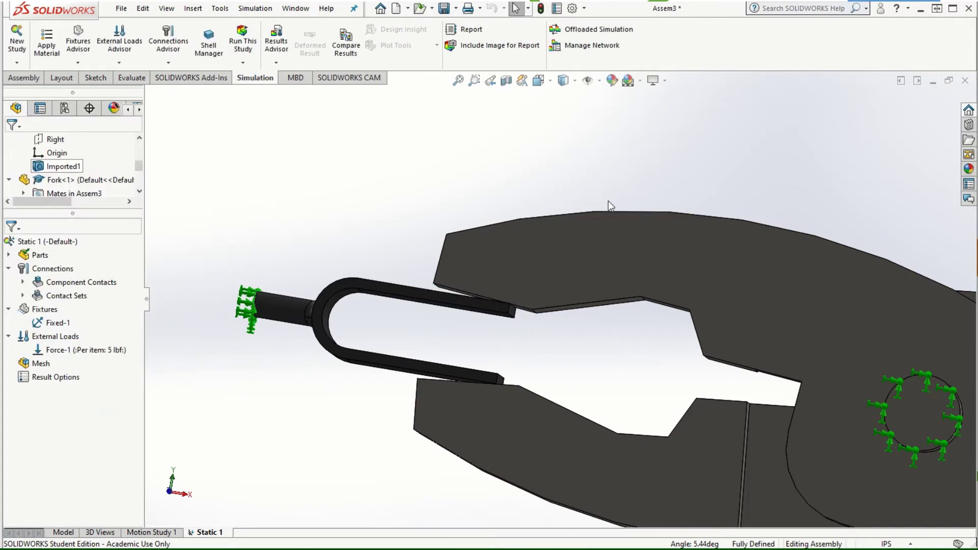
pyautogui.scroll(3, 750, 298)
pyautogui.scroll(-4, 646, 338)
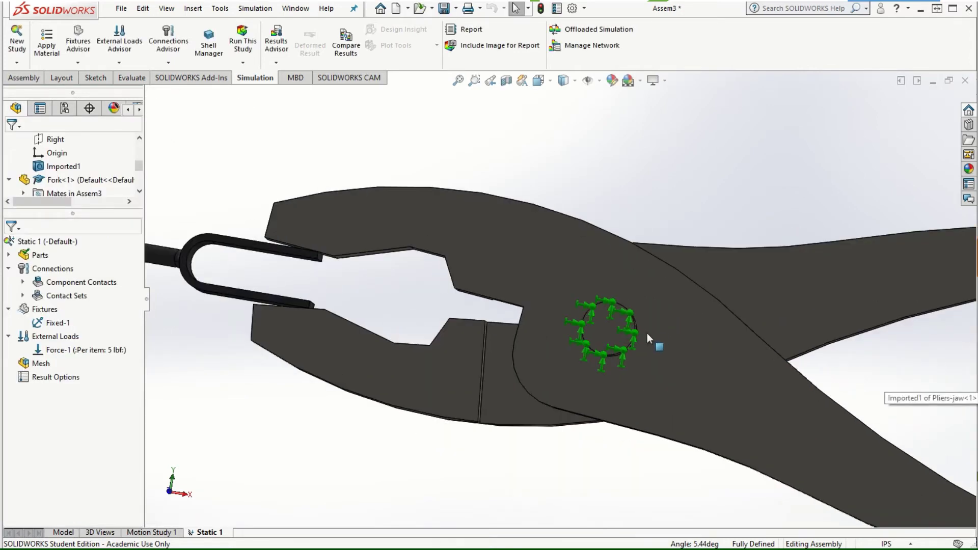
pyautogui.moveTo(619, 288); pyautogui.dragTo(589, 368, button='middle')
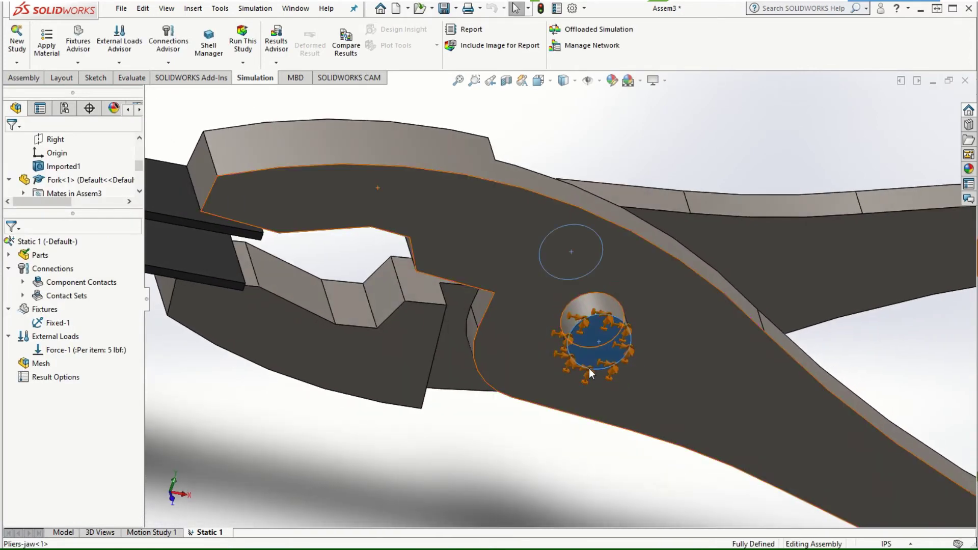
pyautogui.click(597, 332)
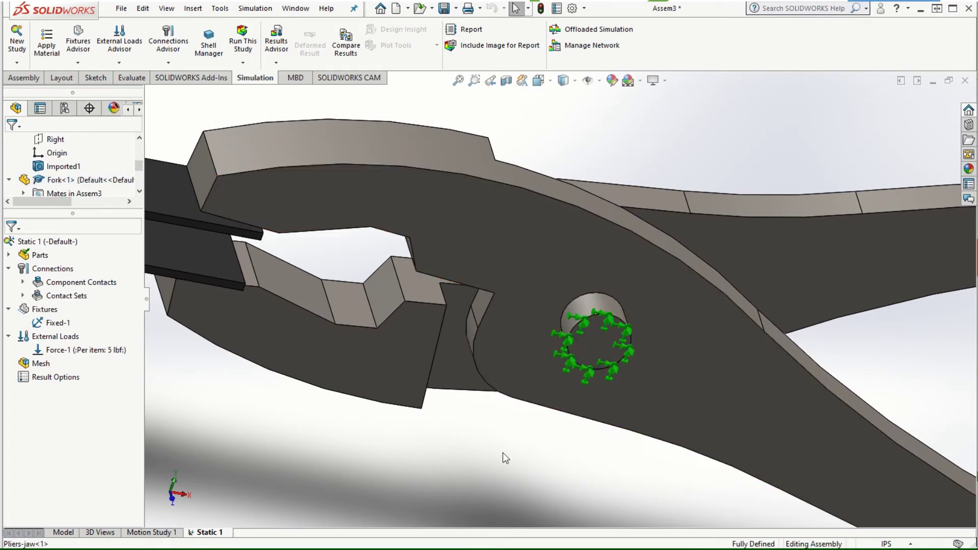
pyautogui.moveTo(561, 469); pyautogui.dragTo(529, 410, button='middle')
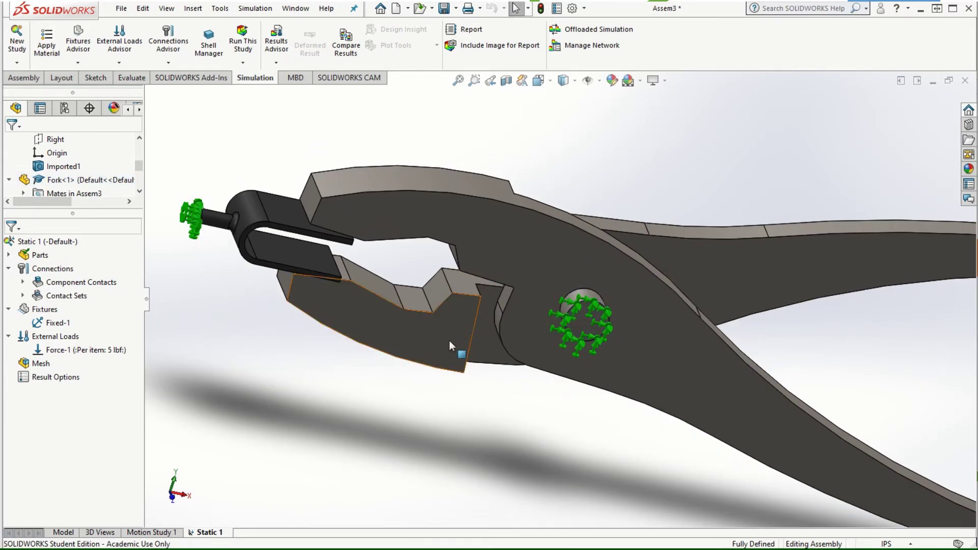
# Run interference detection on the whole assembly with coincidence treated as interference
pyautogui.click(134, 78)
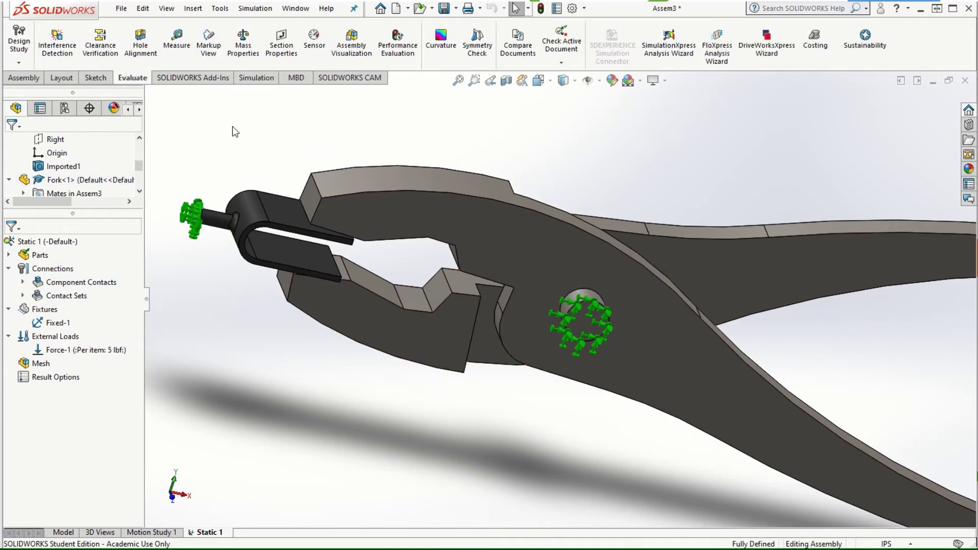
pyautogui.click(61, 49)
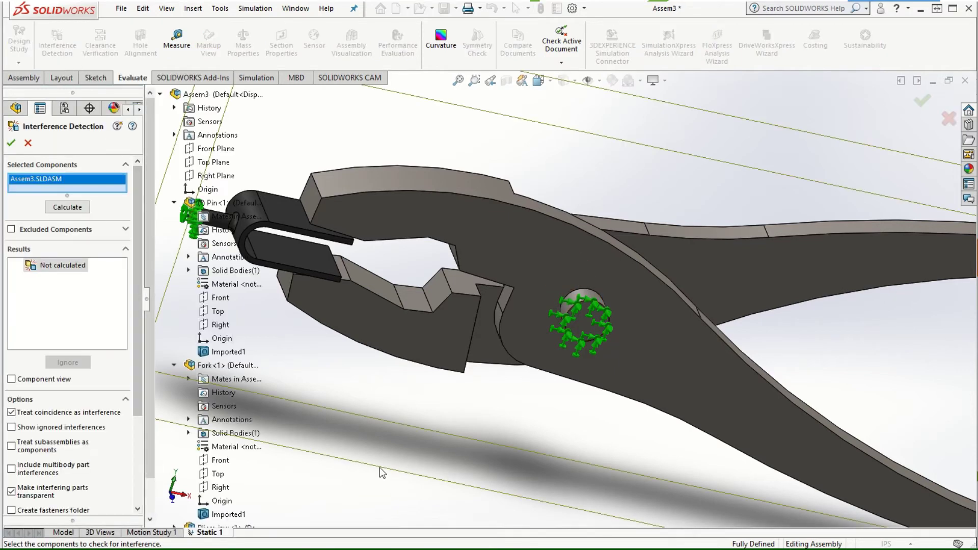
pyautogui.press('f')
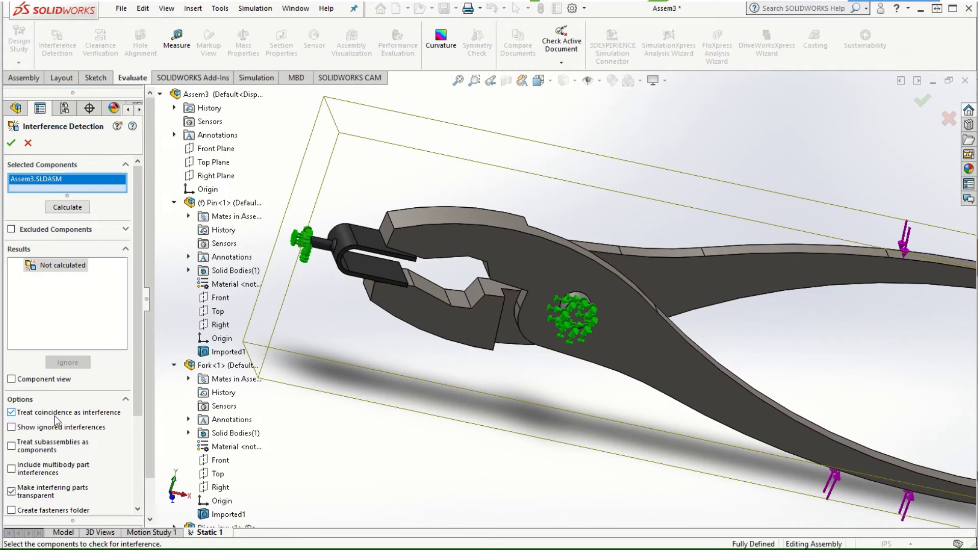
pyautogui.click(67, 207)
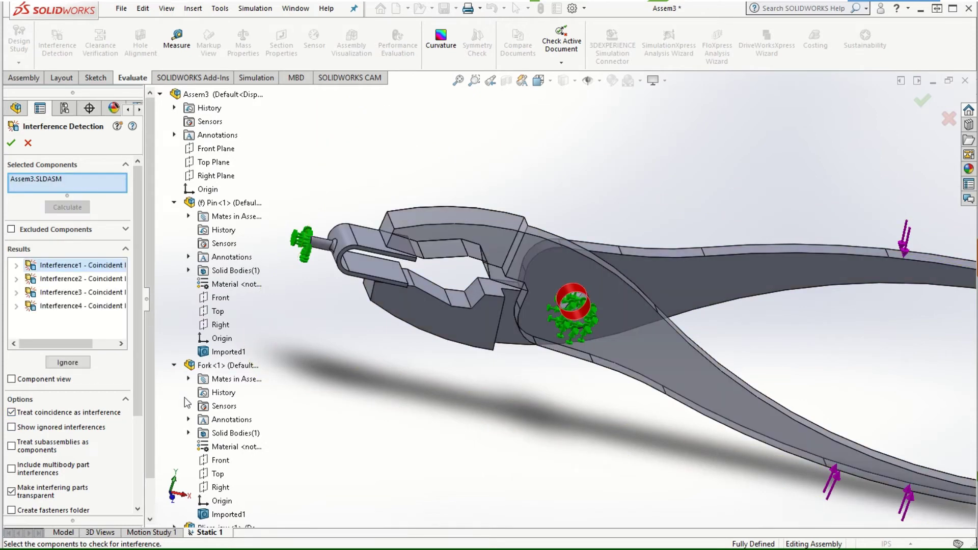
# Review each coincident interference in the results to identify which pin, jaw and fork faces touch
pyautogui.click(76, 281)
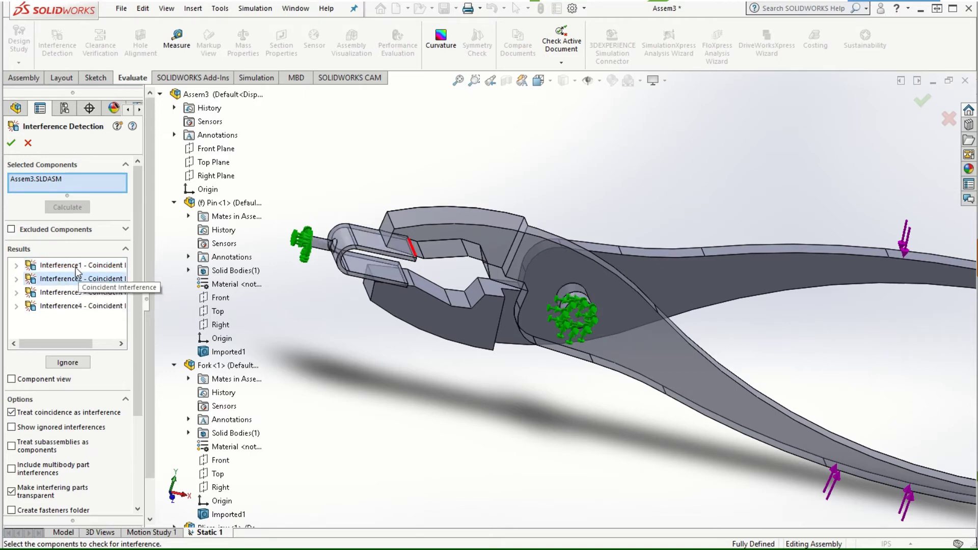
pyautogui.click(75, 267)
pyautogui.click(76, 281)
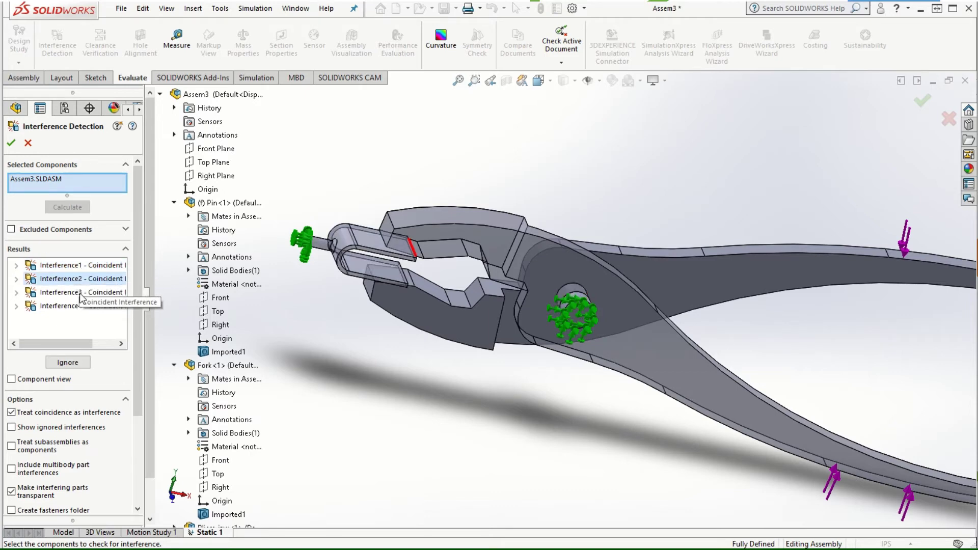
pyautogui.click(77, 293)
pyautogui.click(79, 306)
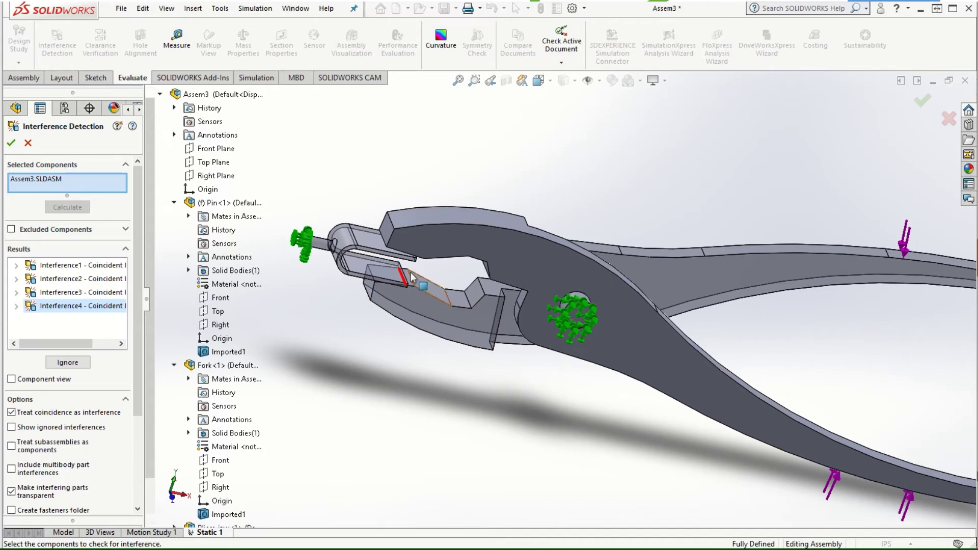
pyautogui.click(72, 293)
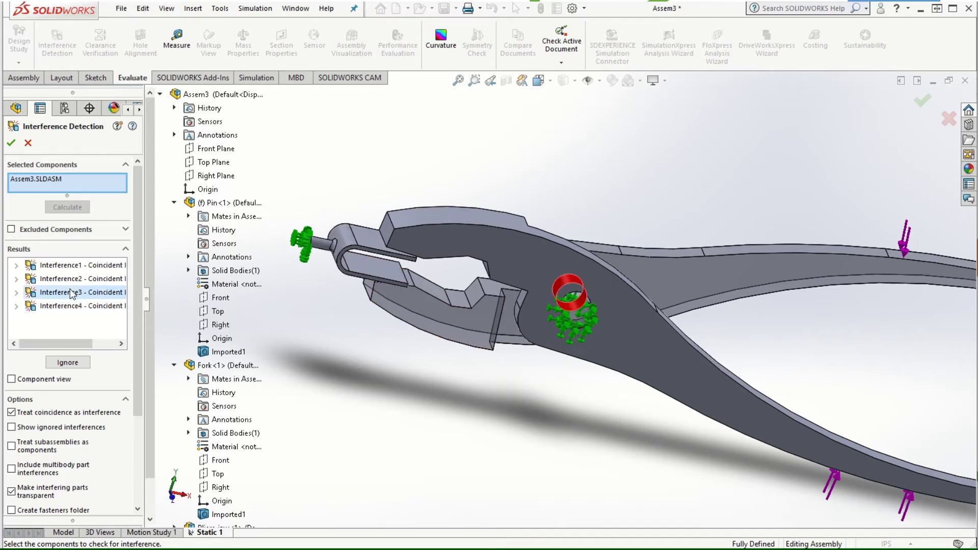
pyautogui.click(71, 278)
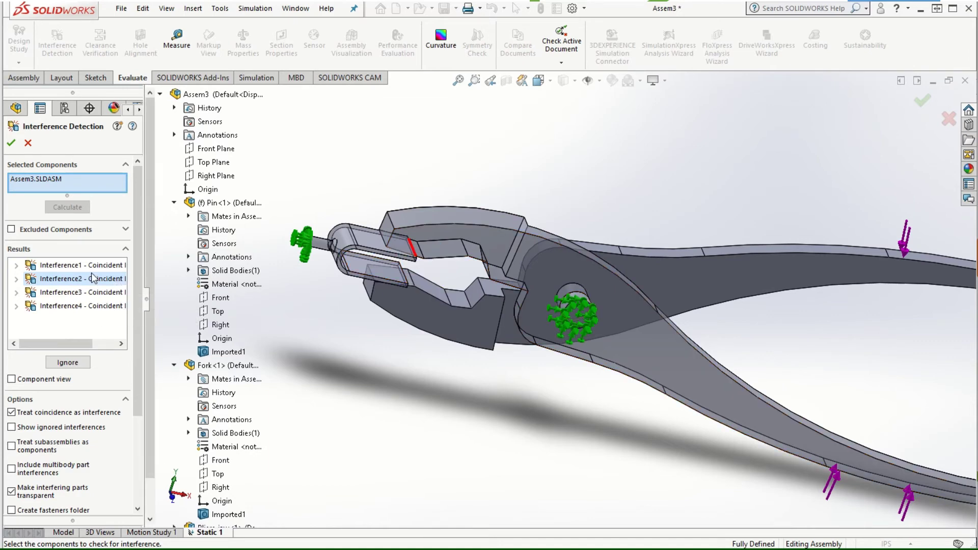
pyautogui.click(63, 269)
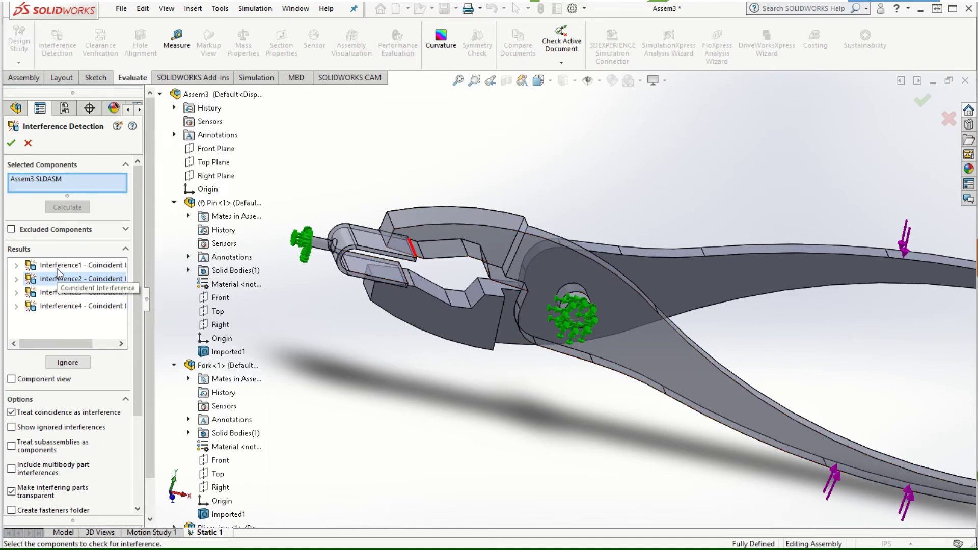
pyautogui.click(72, 292)
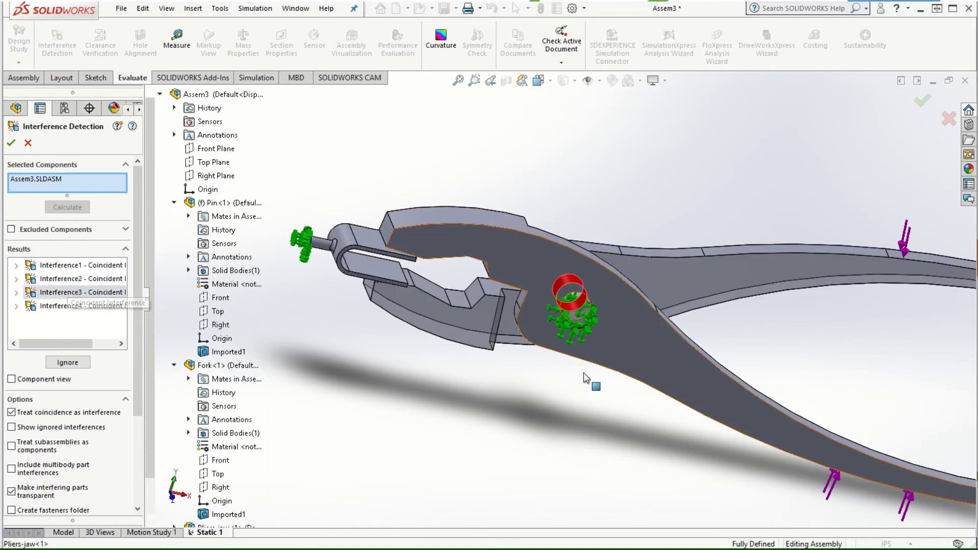
# Examine the pin-to-jaw and fork-to-jaw contact areas from several angles, and close interference detection
pyautogui.moveTo(587, 377); pyautogui.dragTo(599, 428, button='middle')
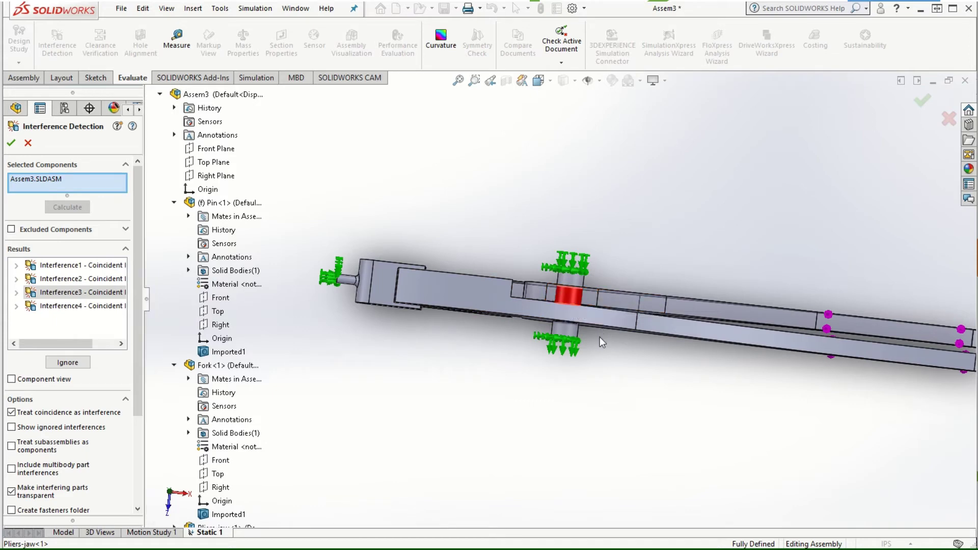
pyautogui.moveTo(600, 337); pyautogui.dragTo(561, 298, button='middle')
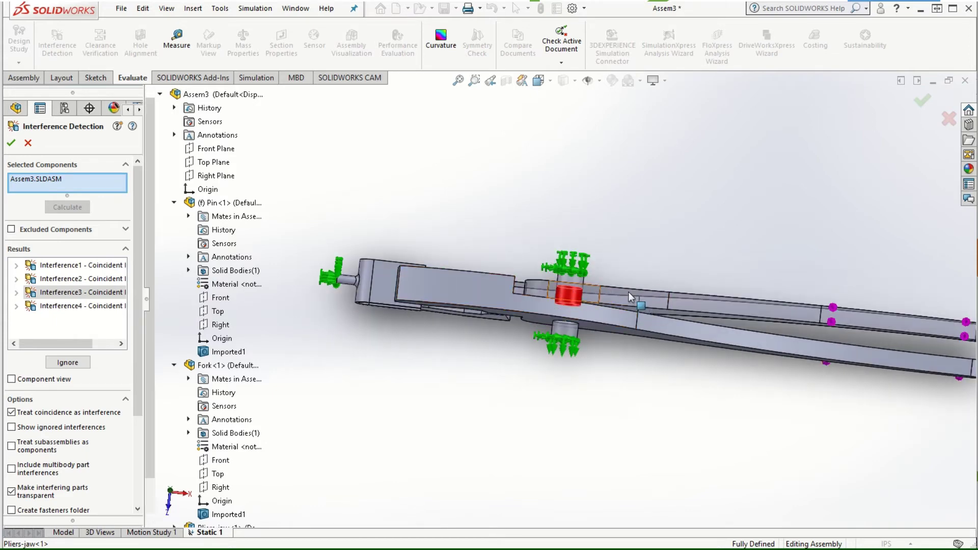
pyautogui.click(61, 306)
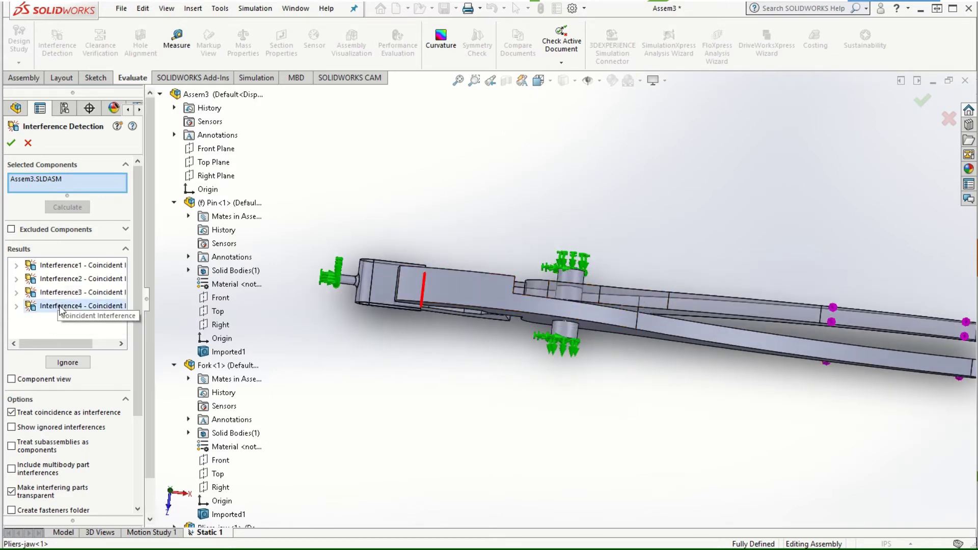
pyautogui.click(61, 278)
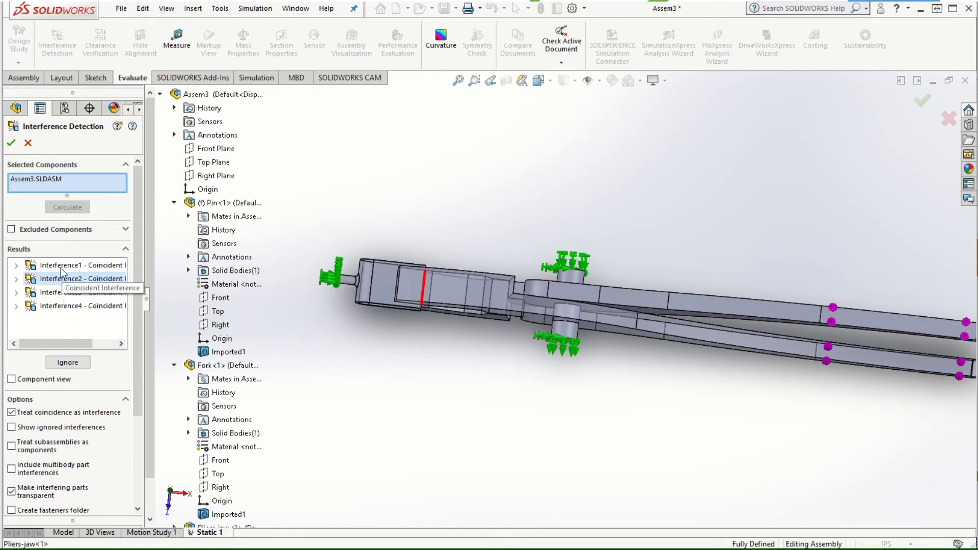
pyautogui.click(61, 265)
pyautogui.moveTo(536, 366); pyautogui.dragTo(580, 343, button='middle')
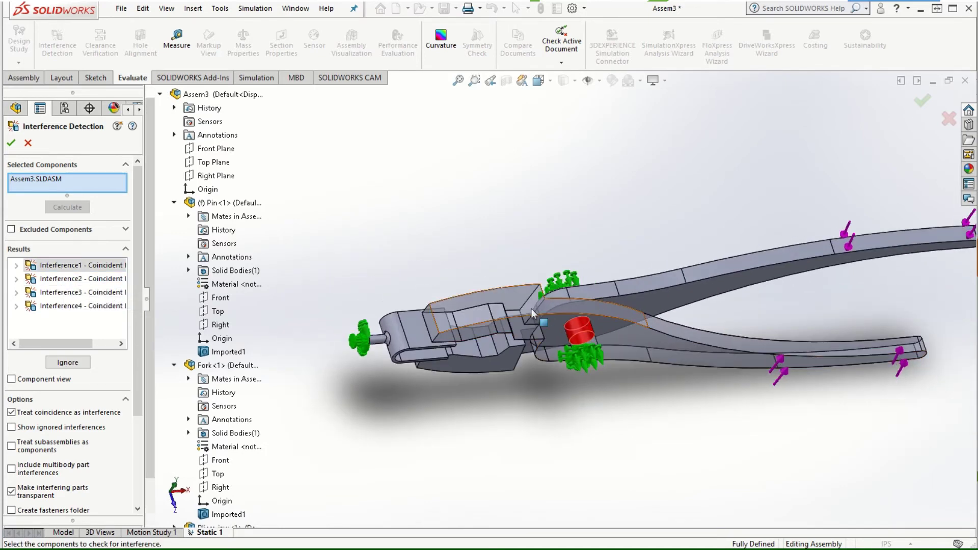
pyautogui.click(81, 293)
pyautogui.moveTo(527, 289); pyautogui.dragTo(572, 327, button='middle')
pyautogui.moveTo(459, 231); pyautogui.dragTo(204, 257, button='middle')
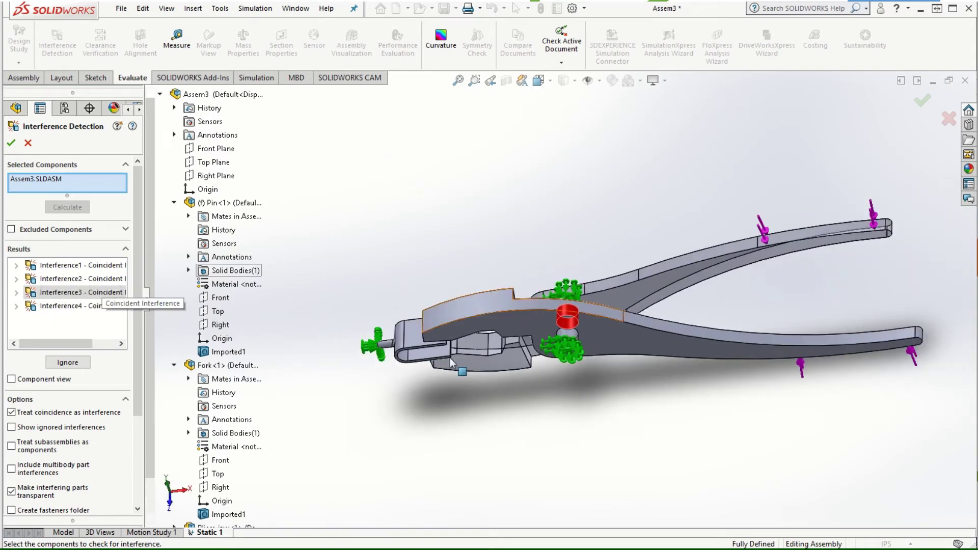
pyautogui.moveTo(532, 352); pyautogui.dragTo(589, 317, button='middle')
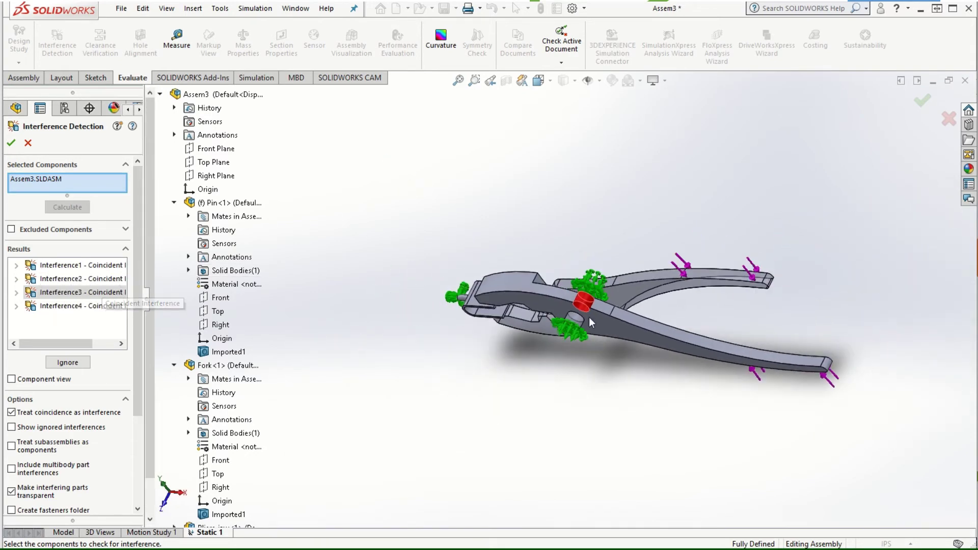
pyautogui.scroll(-3, 582, 327)
pyautogui.scroll(-1, 596, 177)
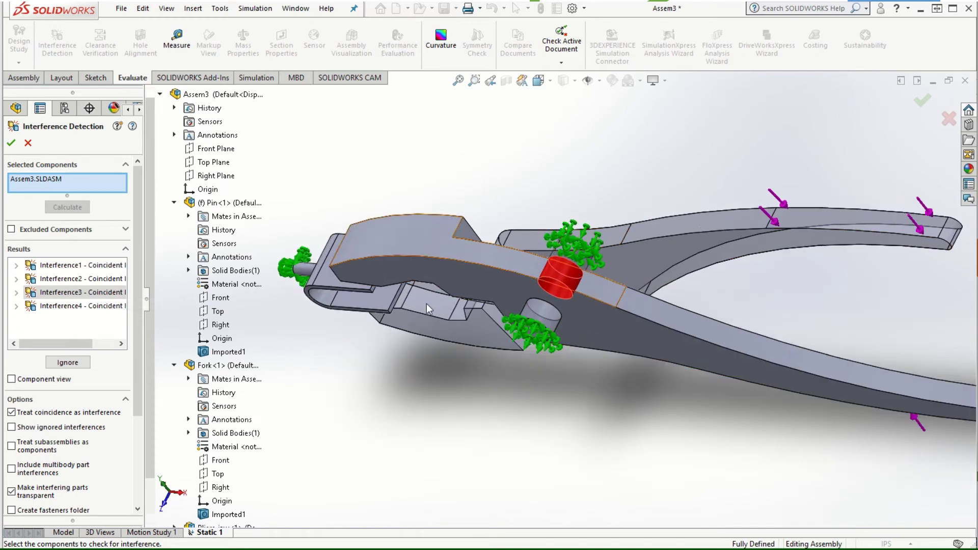
pyautogui.click(11, 143)
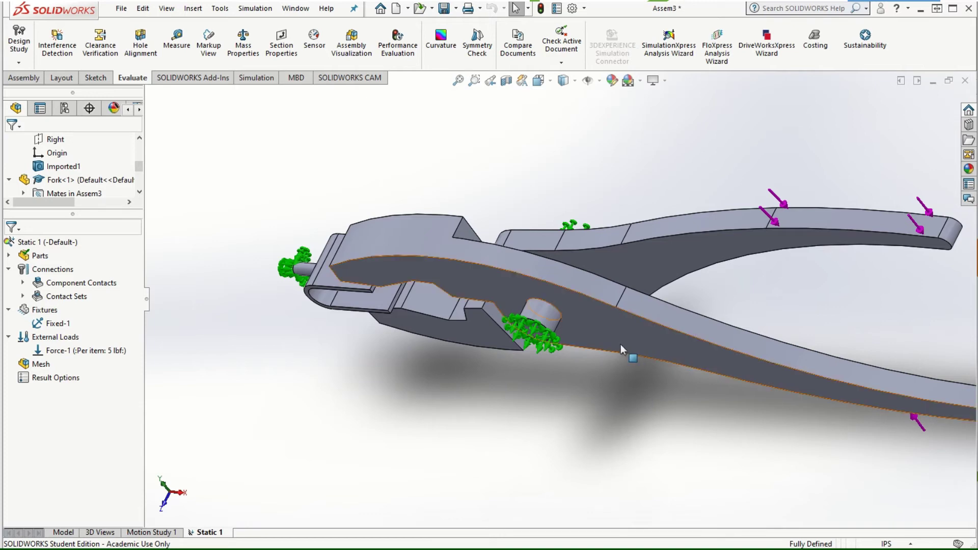
# Start another manually selected No Penetration contact set with the pin's cylindrical face as the first set
pyautogui.rightClick(66, 296)
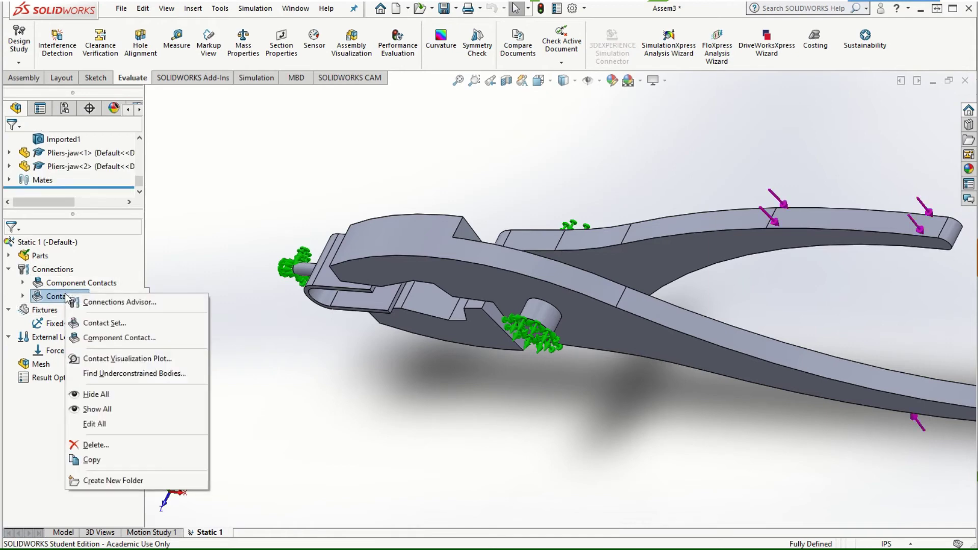
pyautogui.click(104, 324)
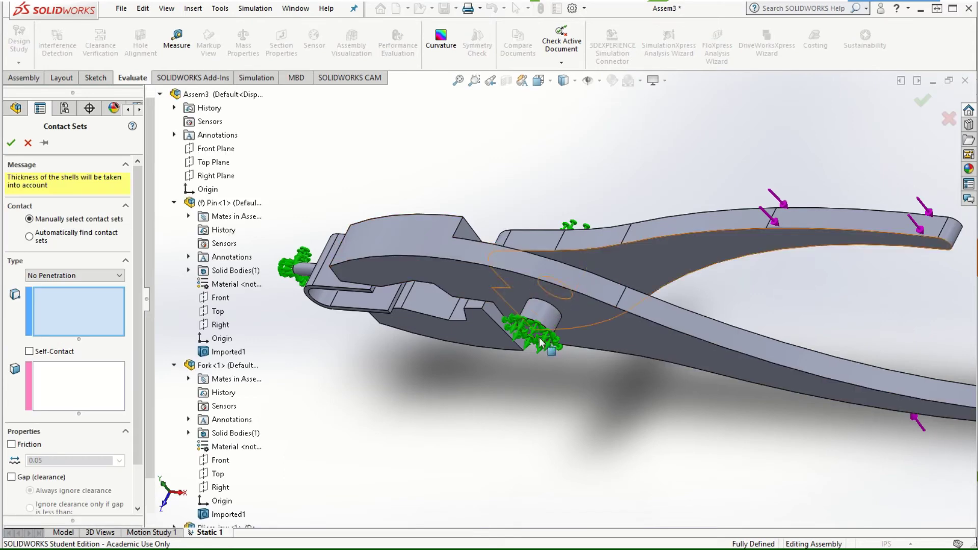
pyautogui.moveTo(542, 395); pyautogui.dragTo(568, 359, button='middle')
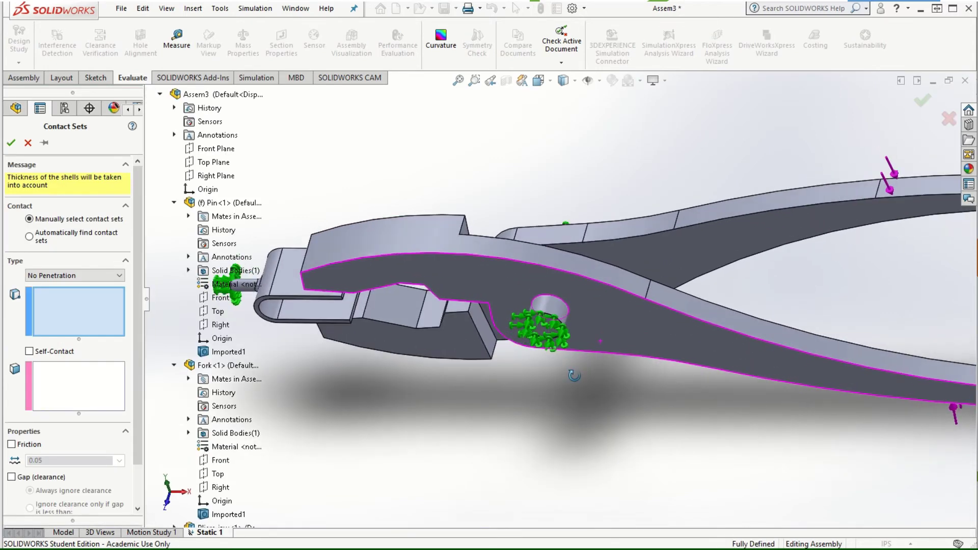
pyautogui.moveTo(540, 300); pyautogui.dragTo(564, 310, button='middle')
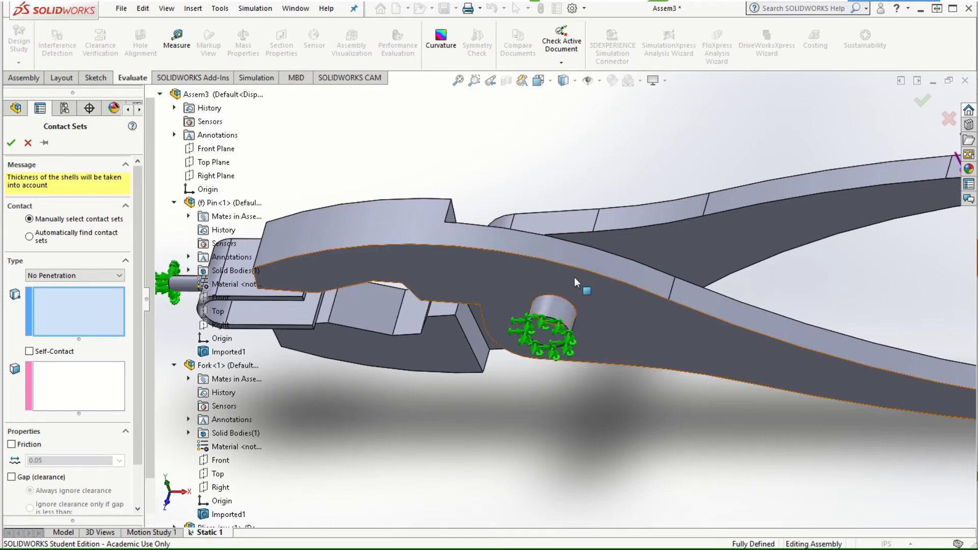
pyautogui.moveTo(588, 359); pyautogui.dragTo(610, 297, button='middle')
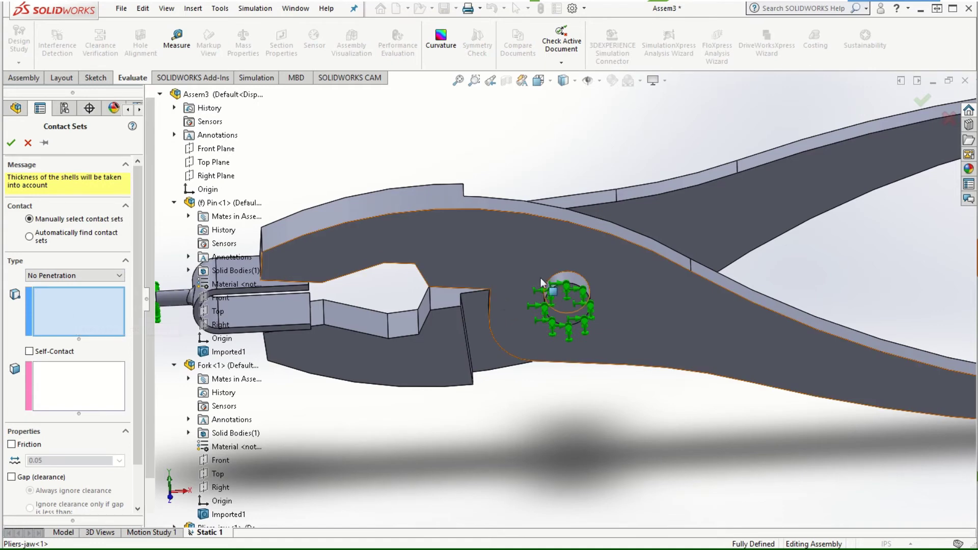
pyautogui.click(558, 288)
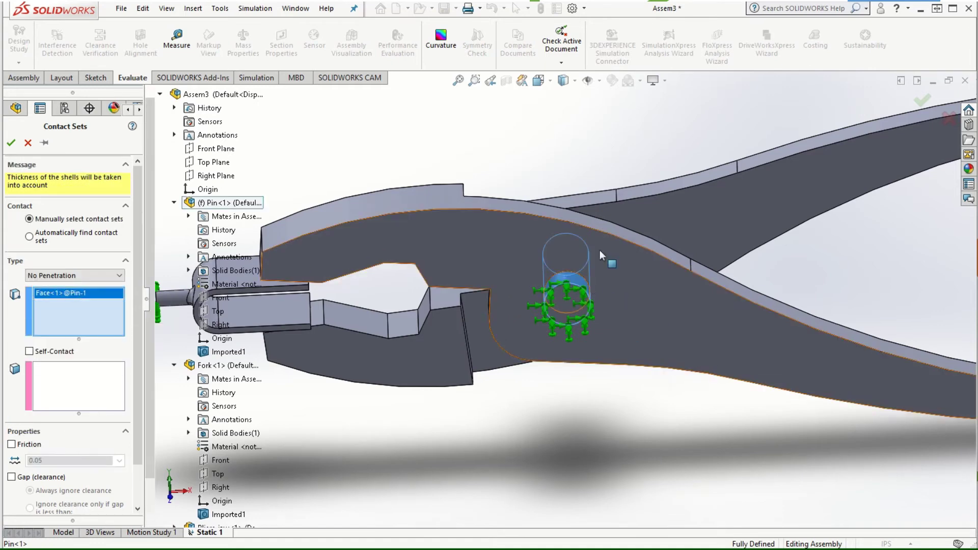
# Clear the face selections in the open contact set
pyautogui.moveTo(574, 131); pyautogui.dragTo(560, 325, button='middle')
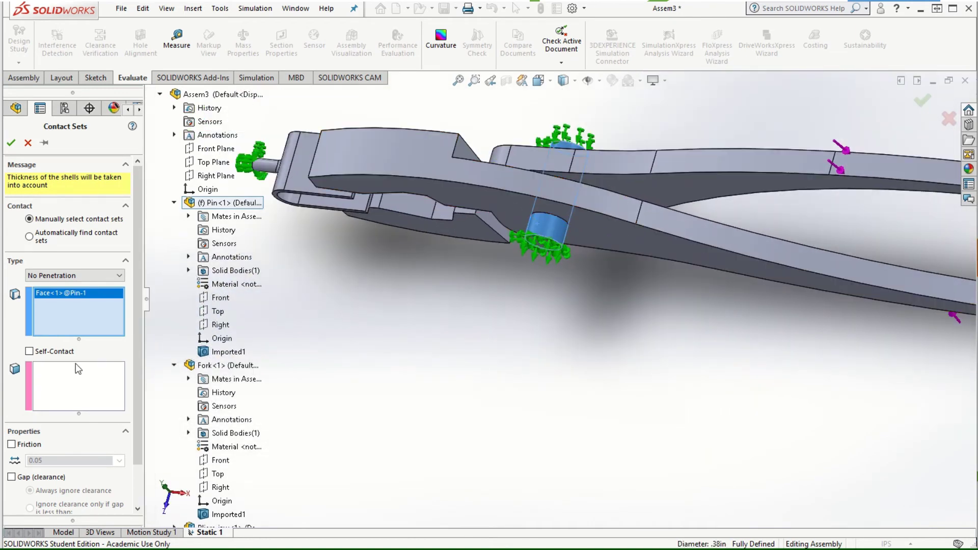
pyautogui.click(71, 379)
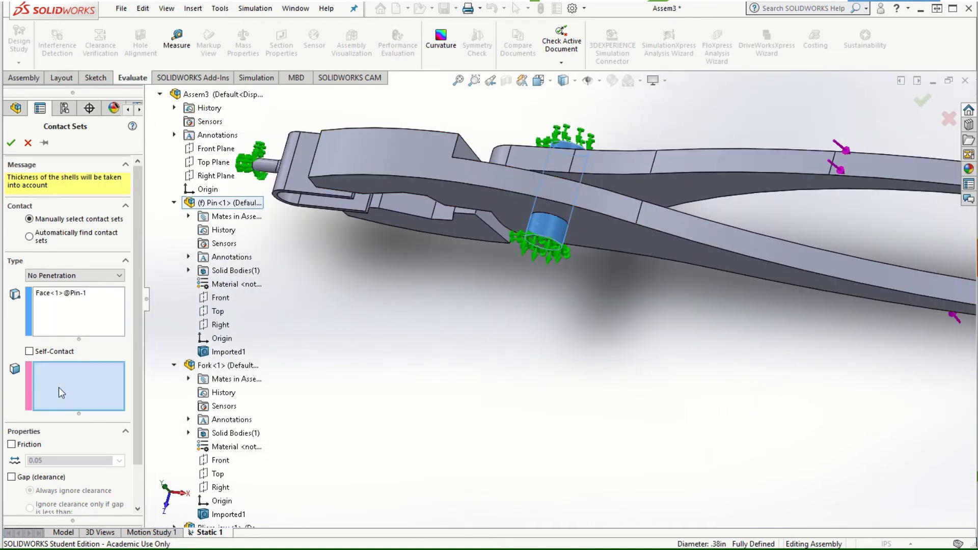
pyautogui.scroll(-3, 509, 178)
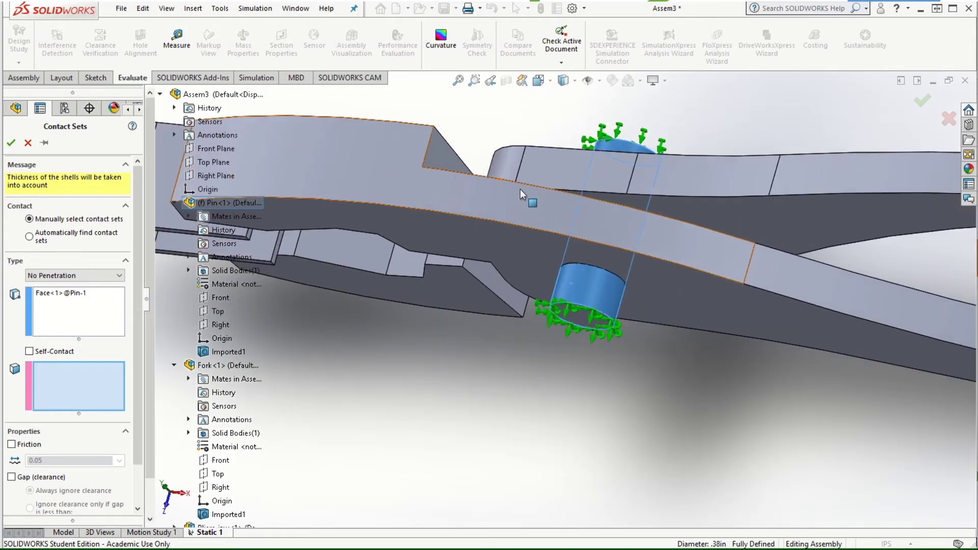
pyautogui.moveTo(638, 402); pyautogui.dragTo(612, 270, button='middle')
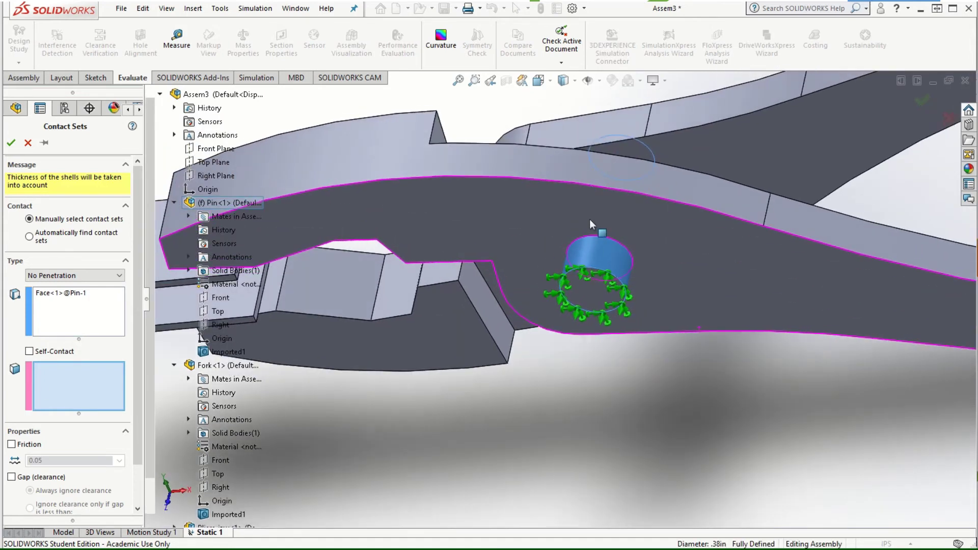
pyautogui.rightClick(599, 260)
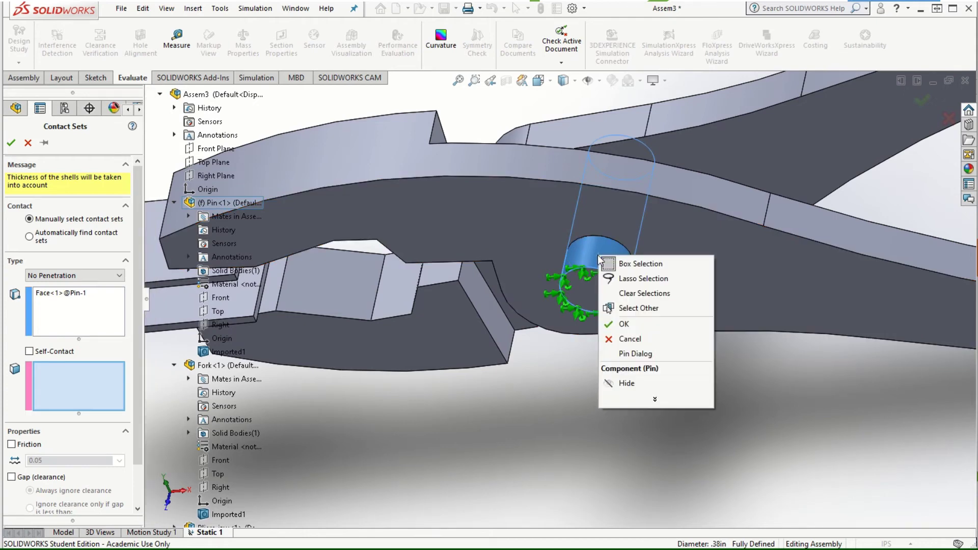
pyautogui.click(643, 293)
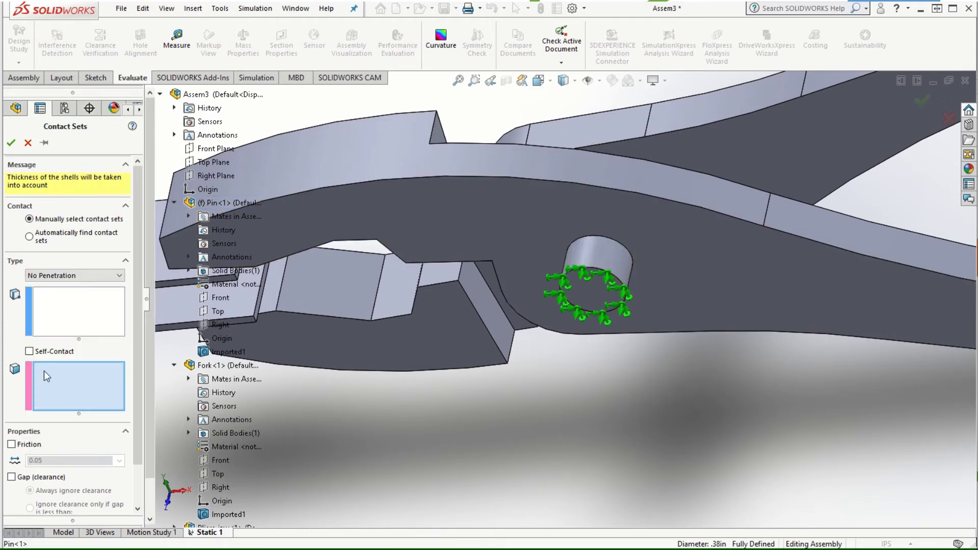
# Assign the pin's cylindrical face to the first set of the No Penetration contact and hide the pin component
pyautogui.click(111, 317)
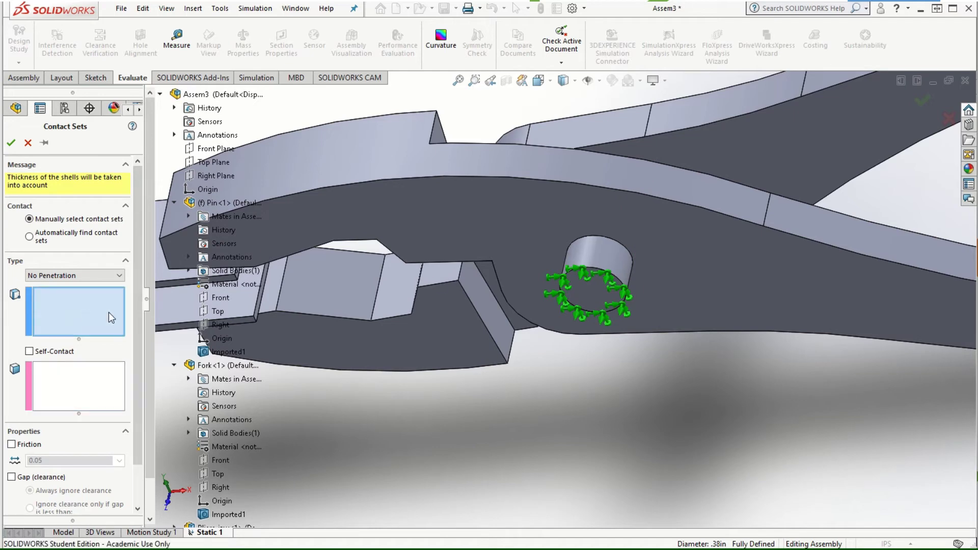
pyautogui.click(580, 249)
pyautogui.click(87, 377)
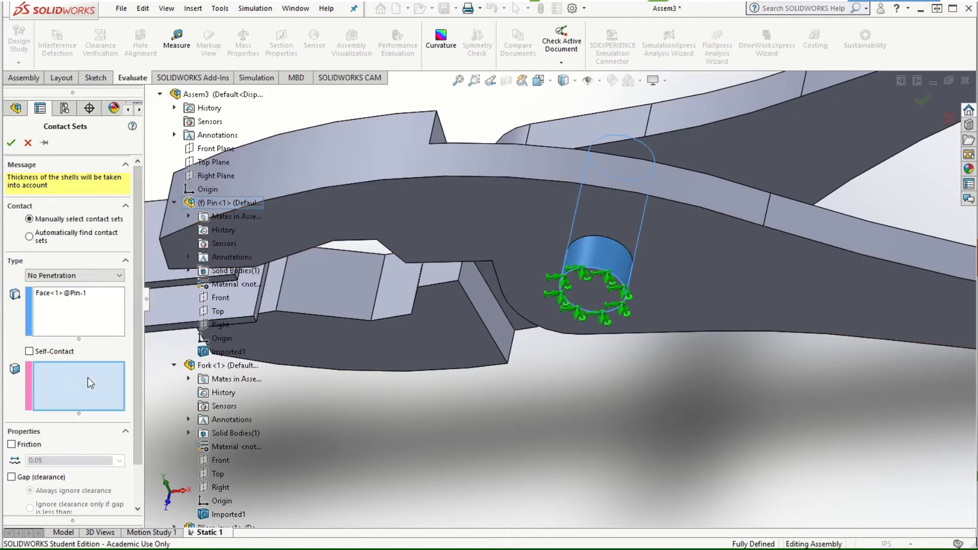
pyautogui.scroll(5, 400, 367)
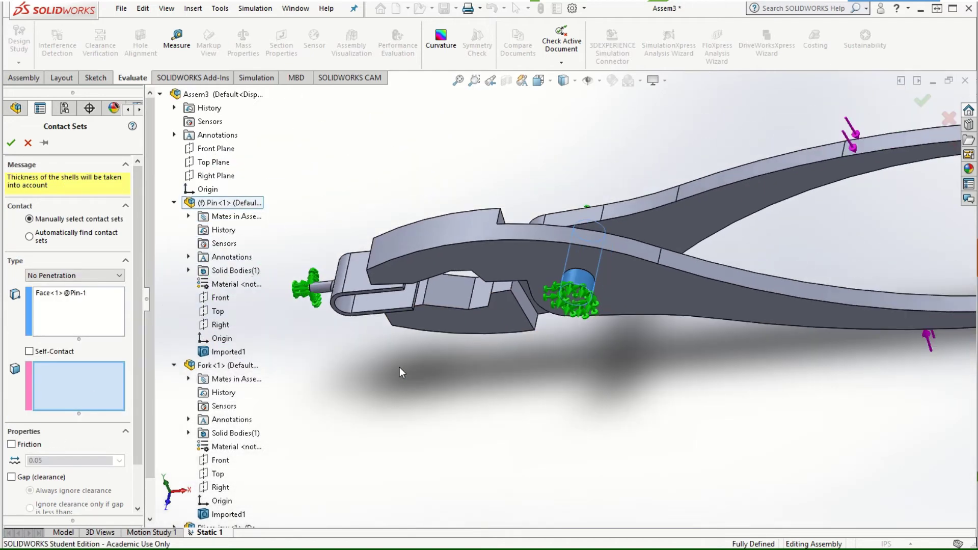
pyautogui.scroll(1, 399, 367)
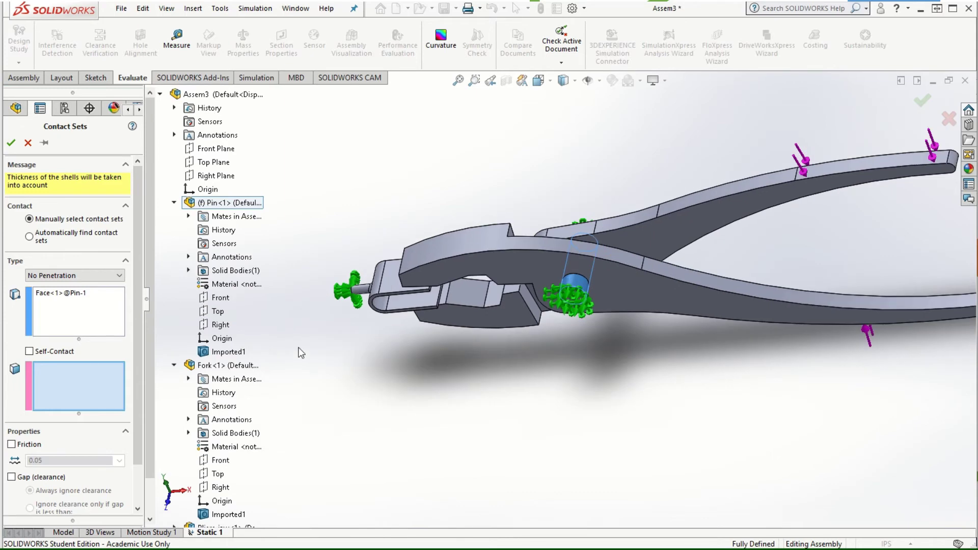
pyautogui.rightClick(229, 204)
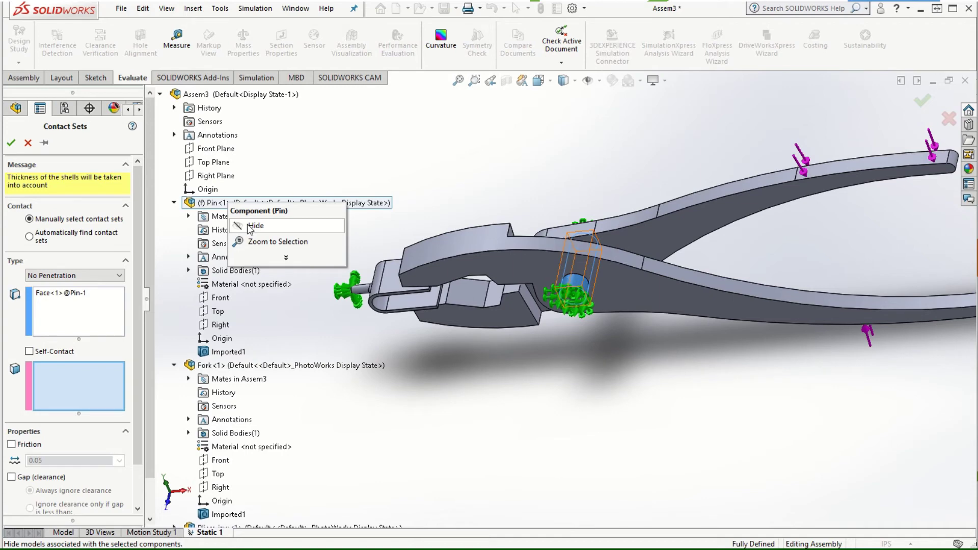
pyautogui.click(250, 227)
# Add the pin-hole faces of both pliers jaws as the second set and confirm the No Penetration contact set
pyautogui.scroll(-10, 582, 268)
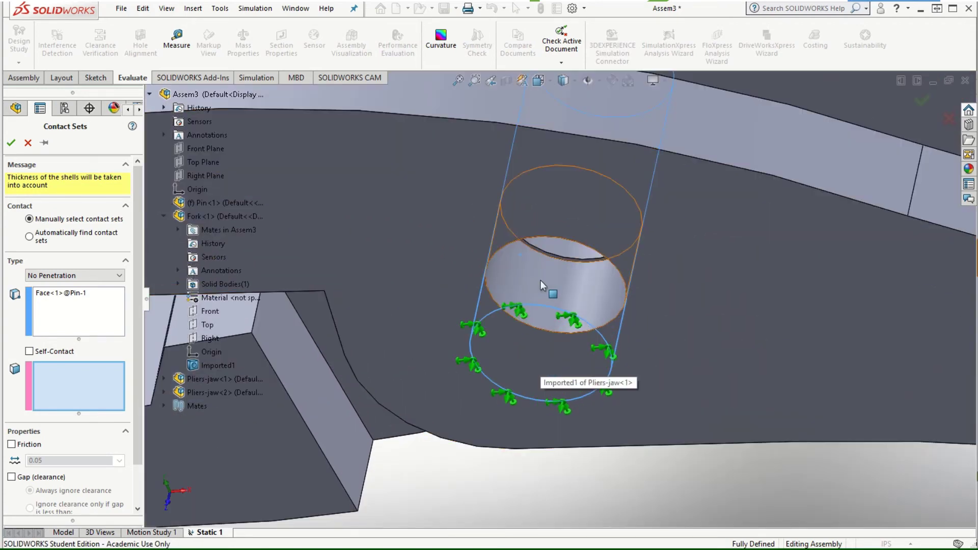
pyautogui.click(575, 270)
pyautogui.click(568, 252)
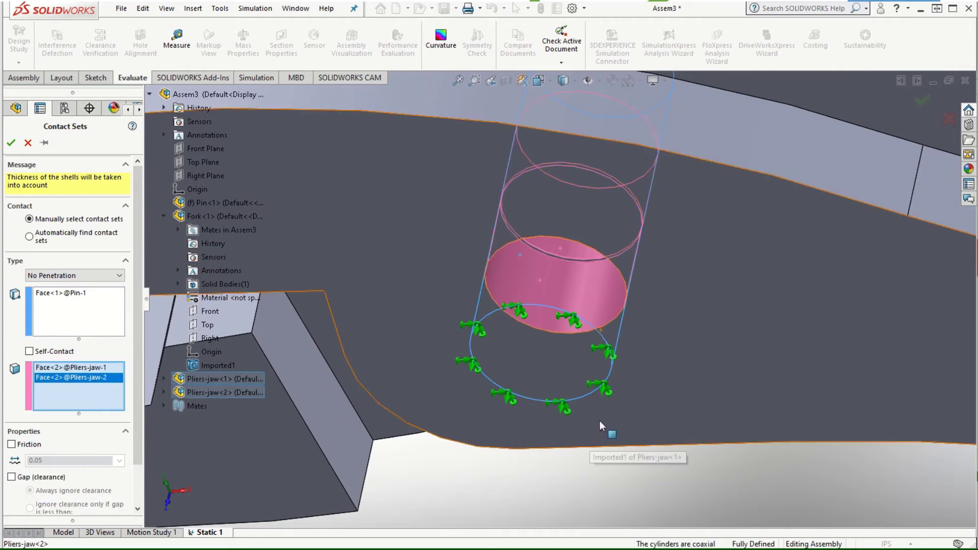
pyautogui.scroll(3, 594, 462)
pyautogui.moveTo(590, 460); pyautogui.dragTo(589, 377, button='middle')
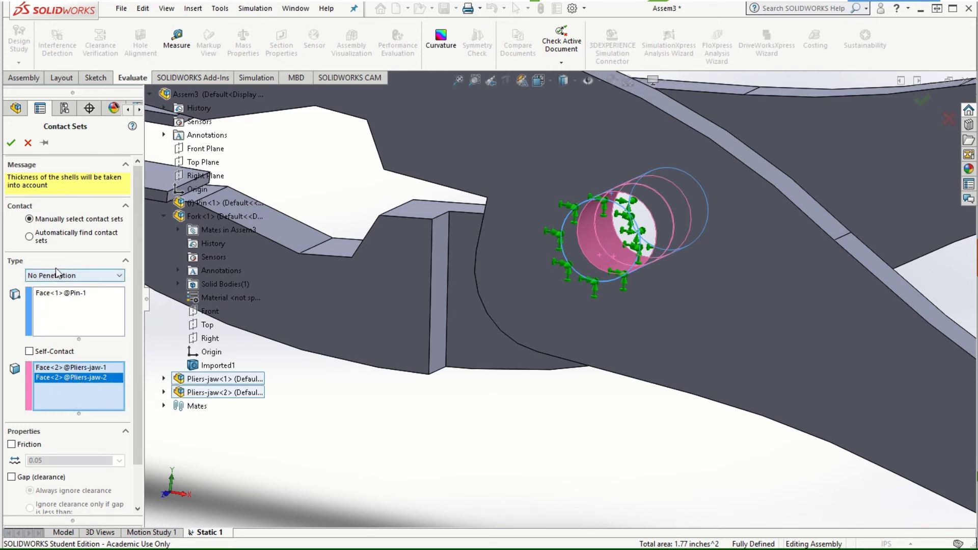
pyautogui.click(11, 143)
pyautogui.press('f')
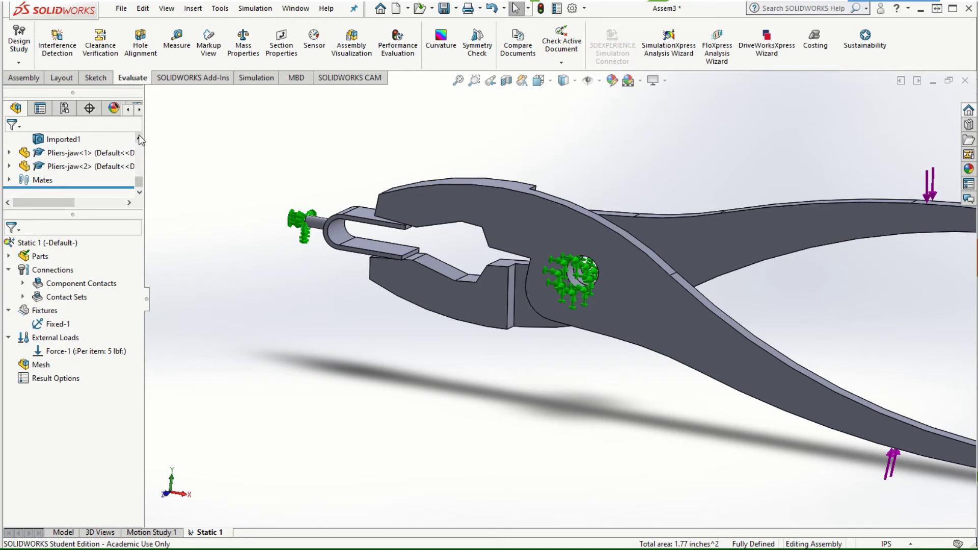
# Make the hidden pin component visible again in the assembly
pyautogui.moveTo(139, 137); pyautogui.dragTo(139, 138)
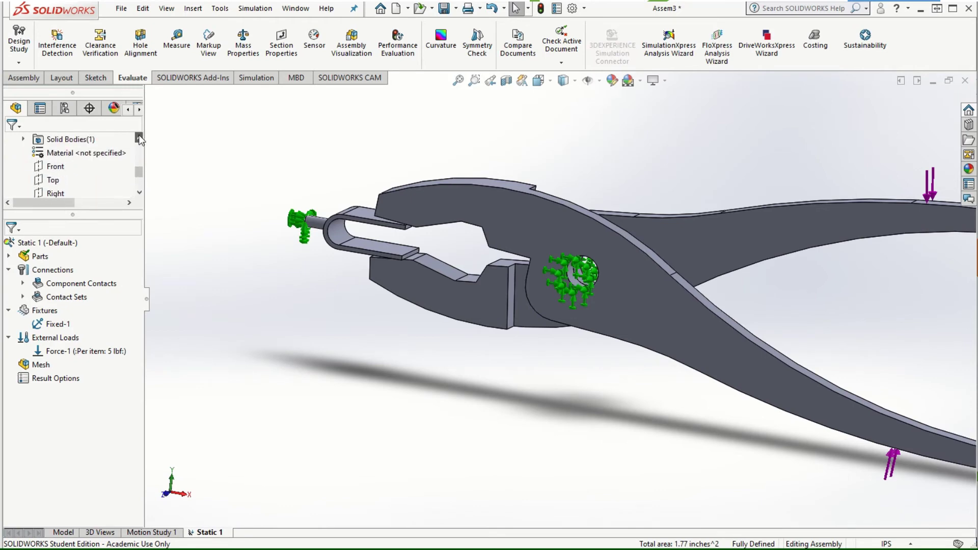
pyautogui.moveTo(139, 173); pyautogui.dragTo(138, 136)
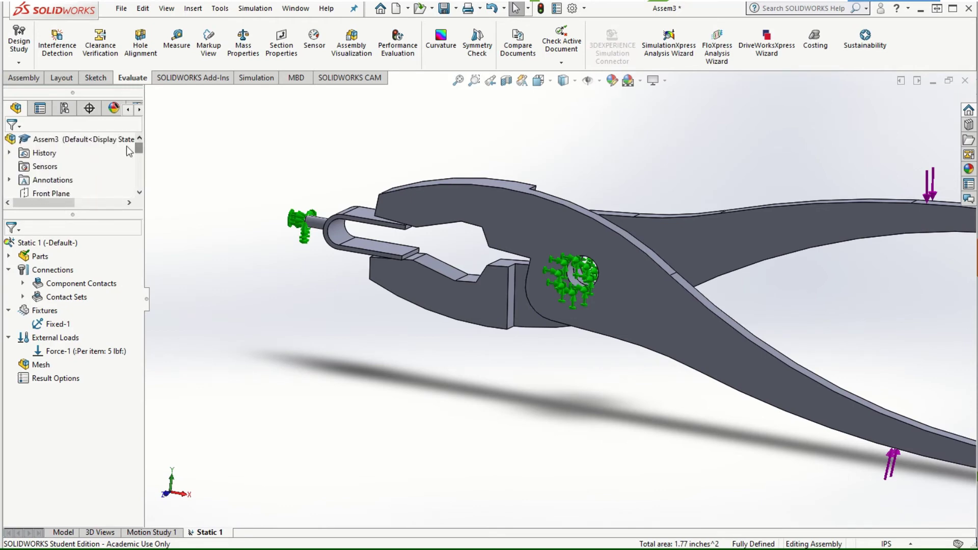
pyautogui.scroll(-3, 60, 185)
pyautogui.scroll(-5, 61, 185)
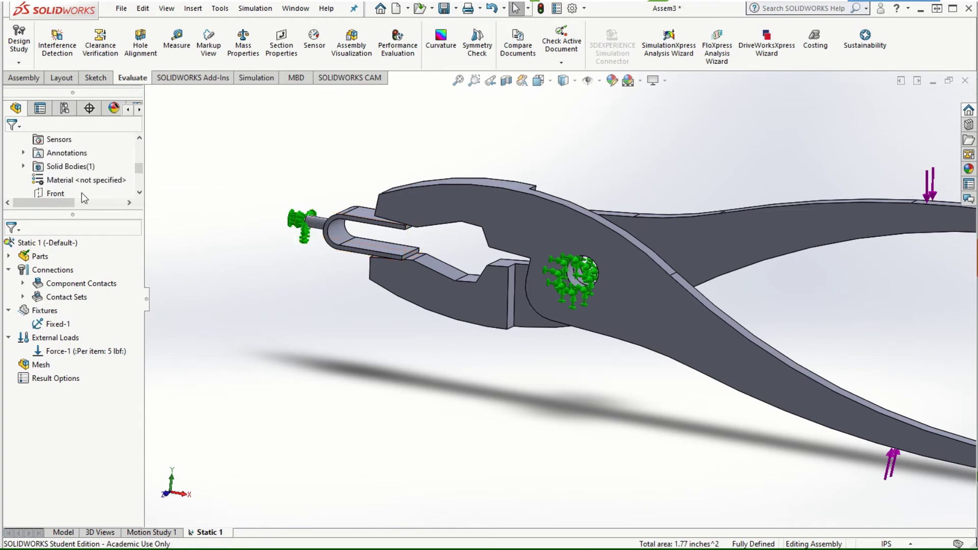
pyautogui.scroll(-2, 87, 196)
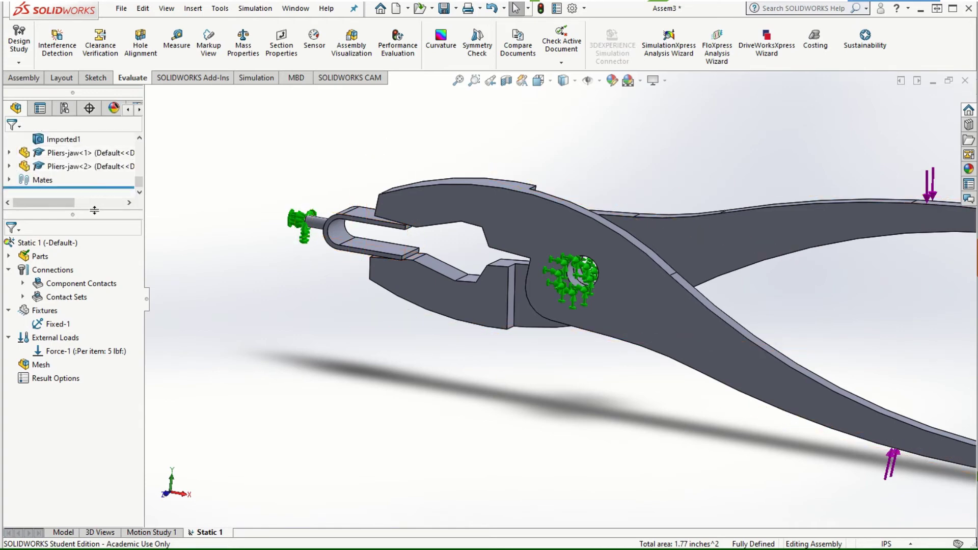
pyautogui.moveTo(94, 209); pyautogui.dragTo(95, 278)
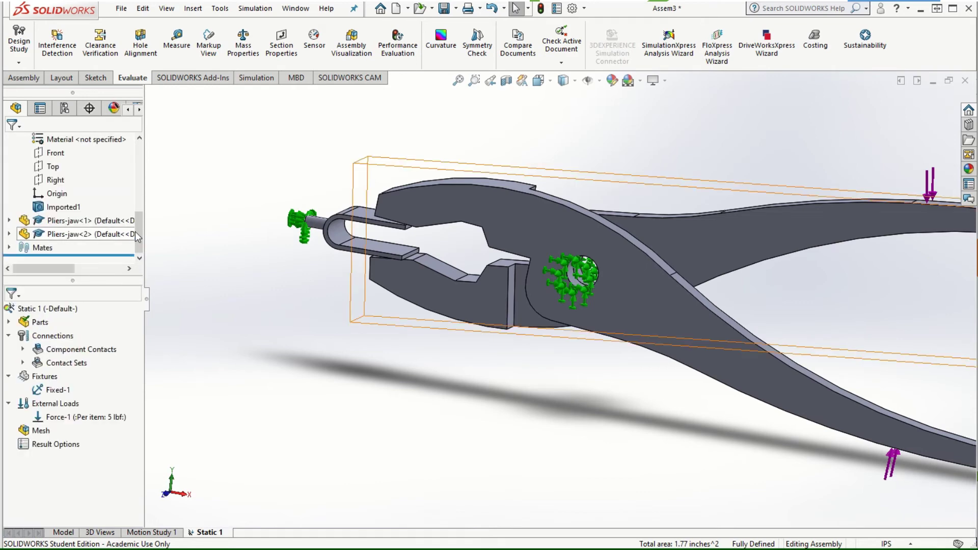
pyautogui.moveTo(141, 231); pyautogui.dragTo(144, 205)
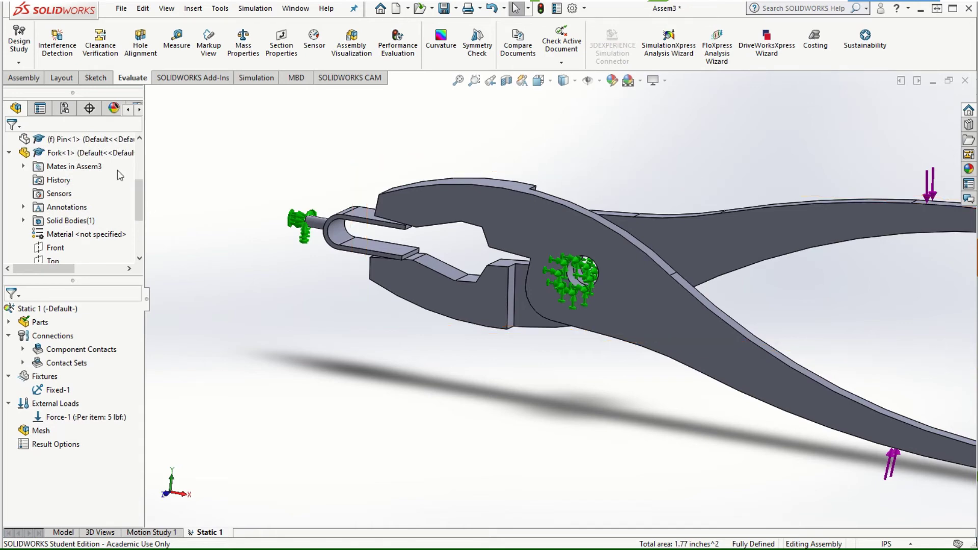
pyautogui.rightClick(85, 140)
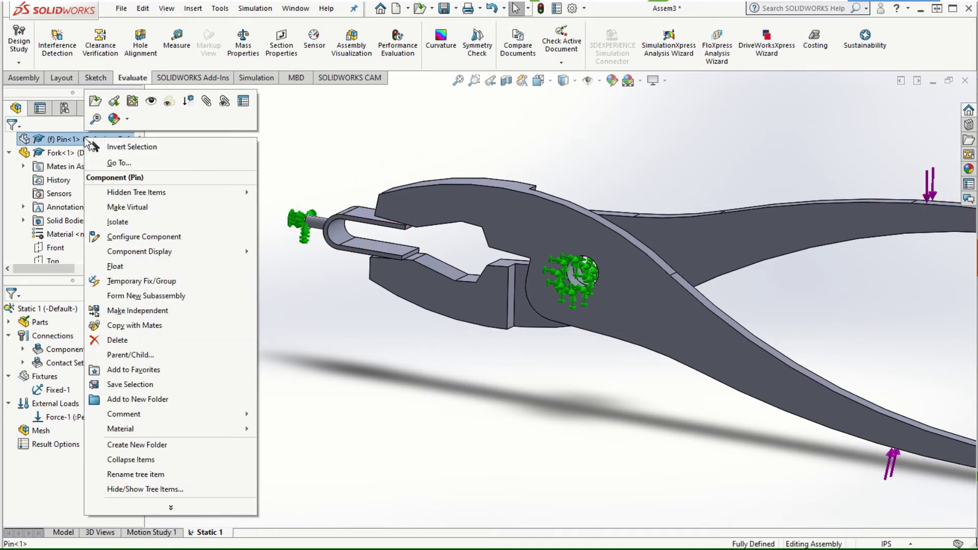
pyautogui.click(153, 103)
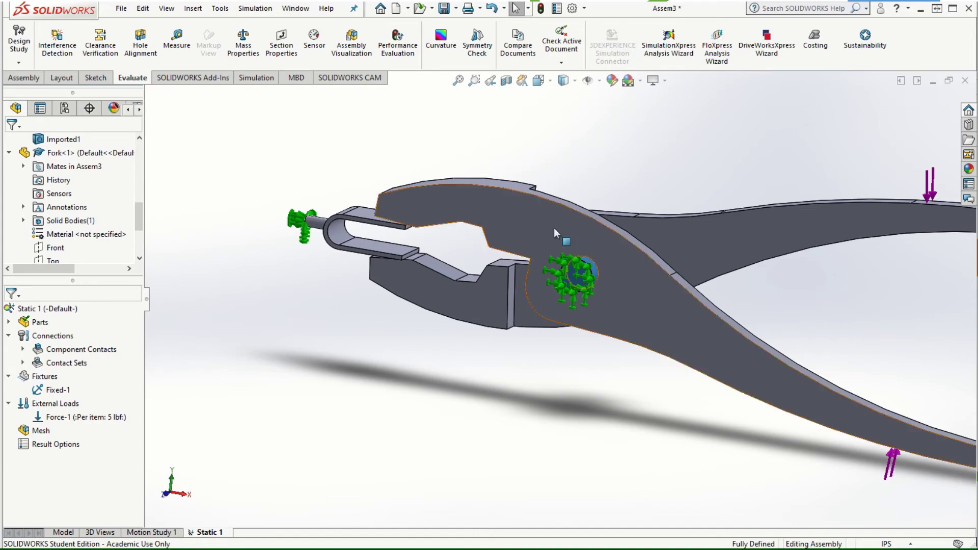
# Start creating a mesh for the static study, reset its density to the default and enable the mesh parameters
pyautogui.scroll(-5, 560, 239)
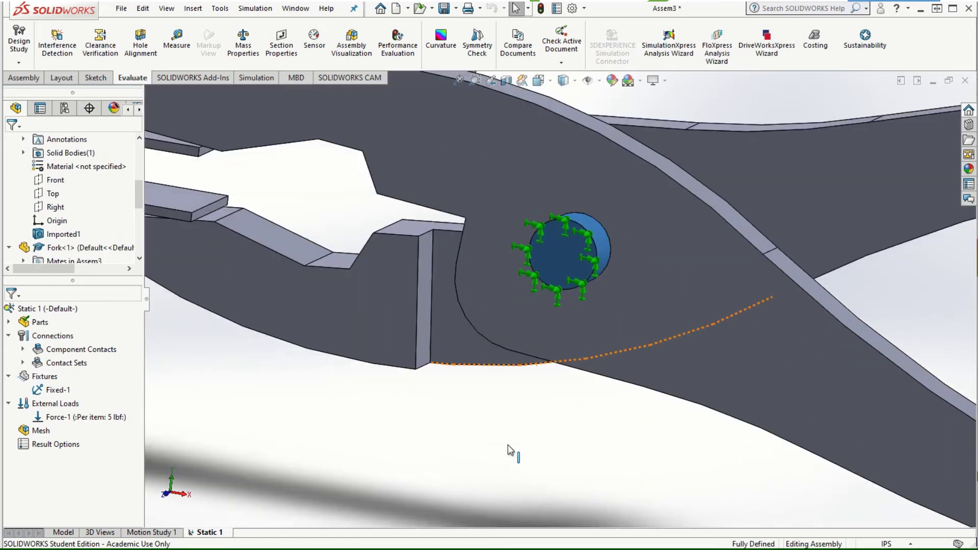
pyautogui.scroll(5, 510, 450)
pyautogui.moveTo(536, 410); pyautogui.dragTo(543, 358, button='middle')
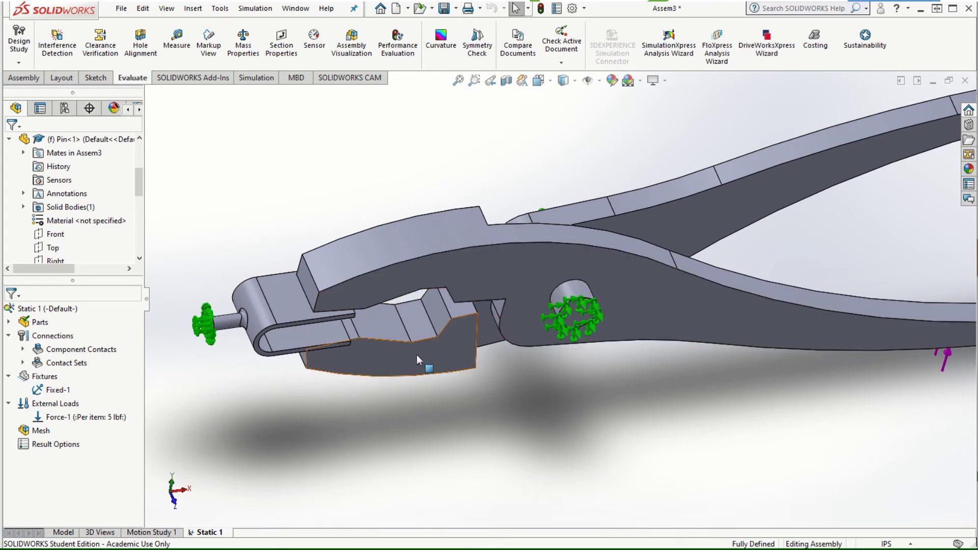
pyautogui.moveTo(417, 355); pyautogui.dragTo(475, 303, button='middle')
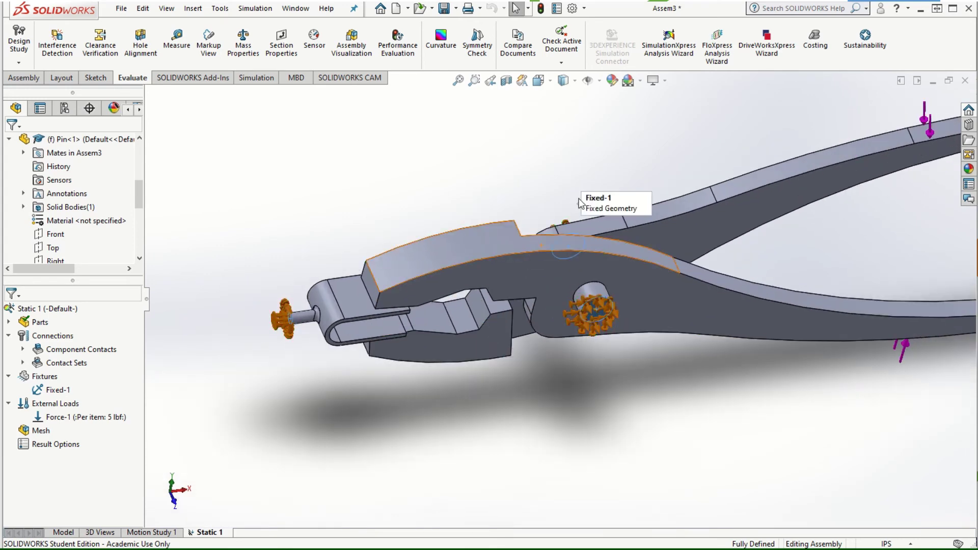
pyautogui.moveTo(579, 202); pyautogui.dragTo(562, 350, button='middle')
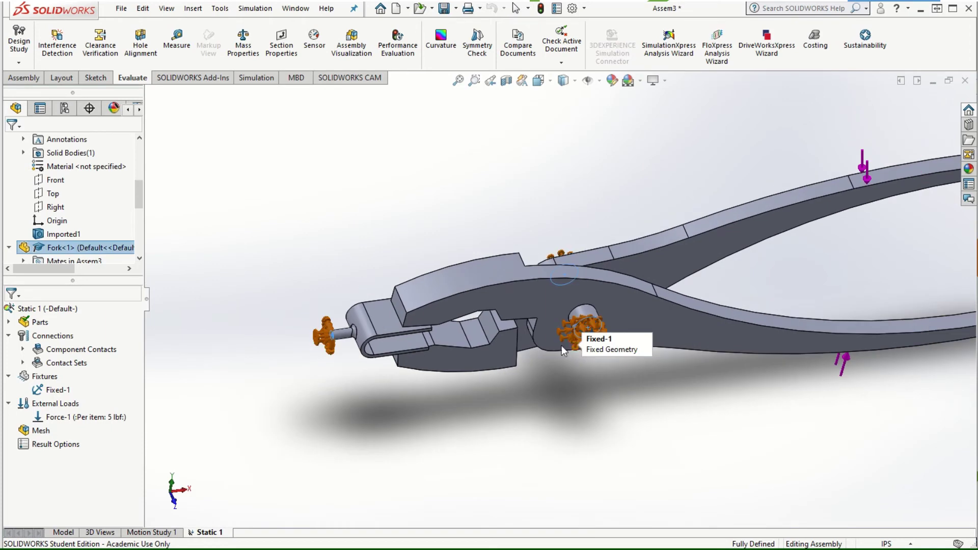
pyautogui.rightClick(38, 435)
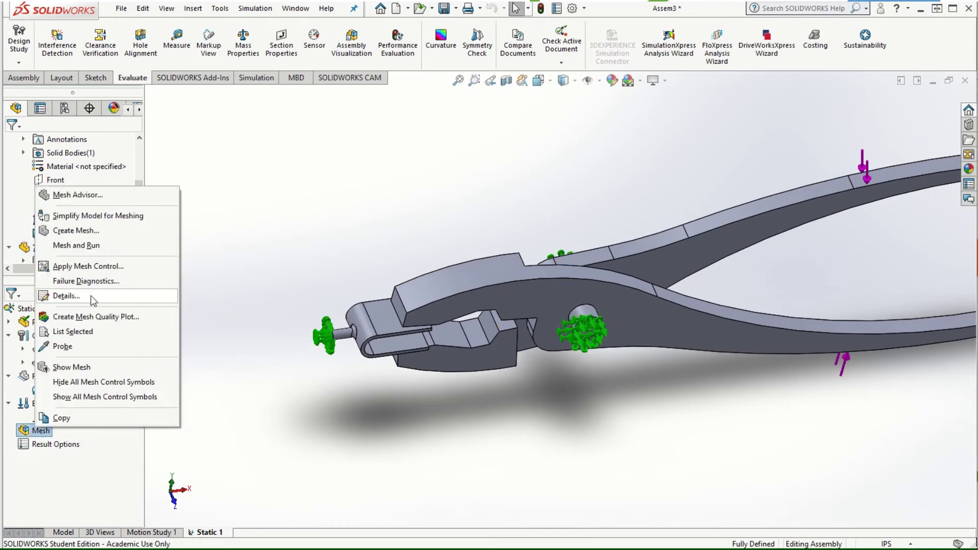
pyautogui.click(76, 230)
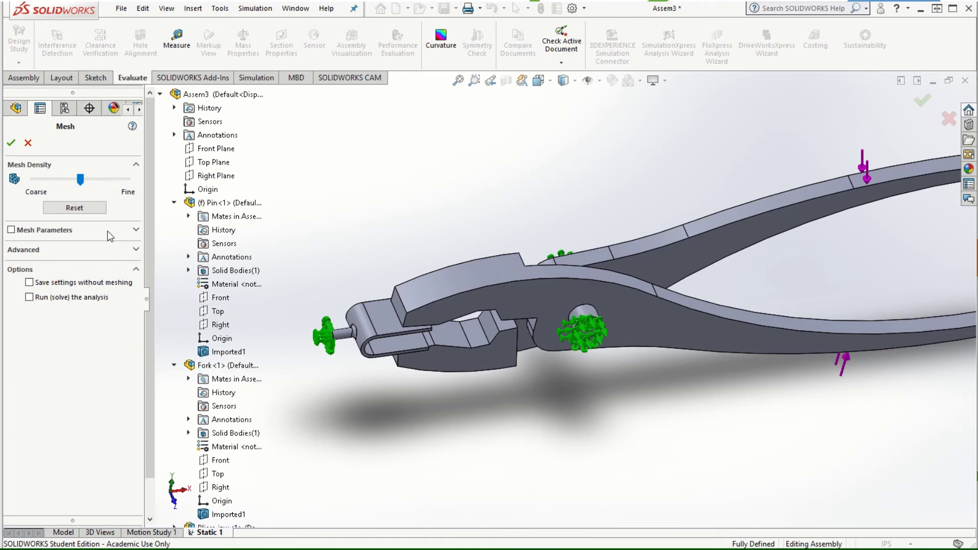
pyautogui.click(77, 208)
pyautogui.click(137, 232)
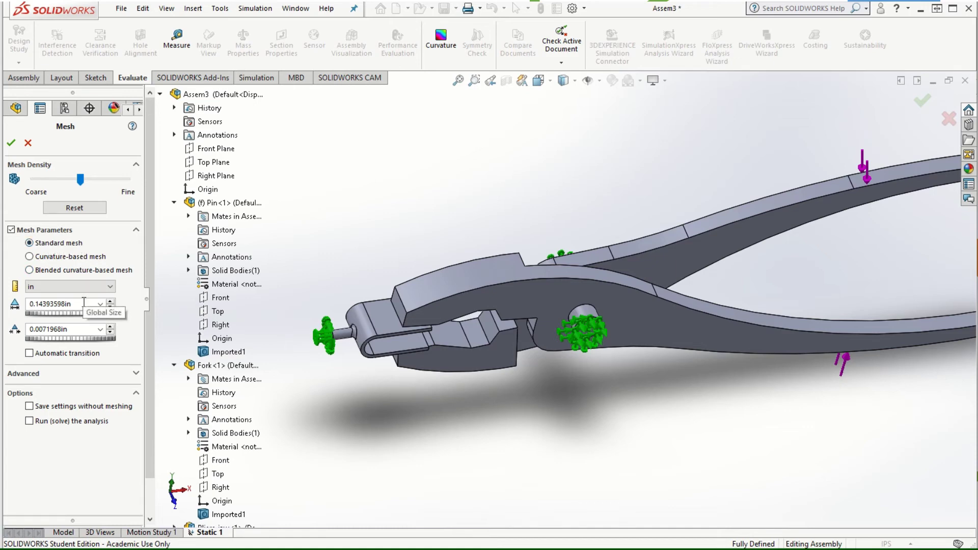
# Set the standard mesh to a 0.15 in global size and 0.0075 in tolerance with automatic transition, and generate it
pyautogui.moveTo(84, 303); pyautogui.dragTo(34, 303)
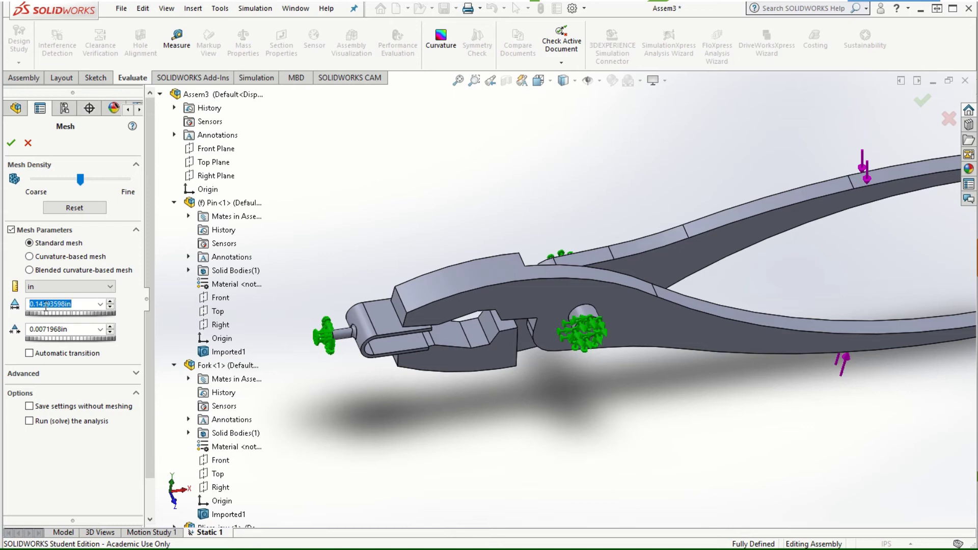
pyautogui.write('0.')
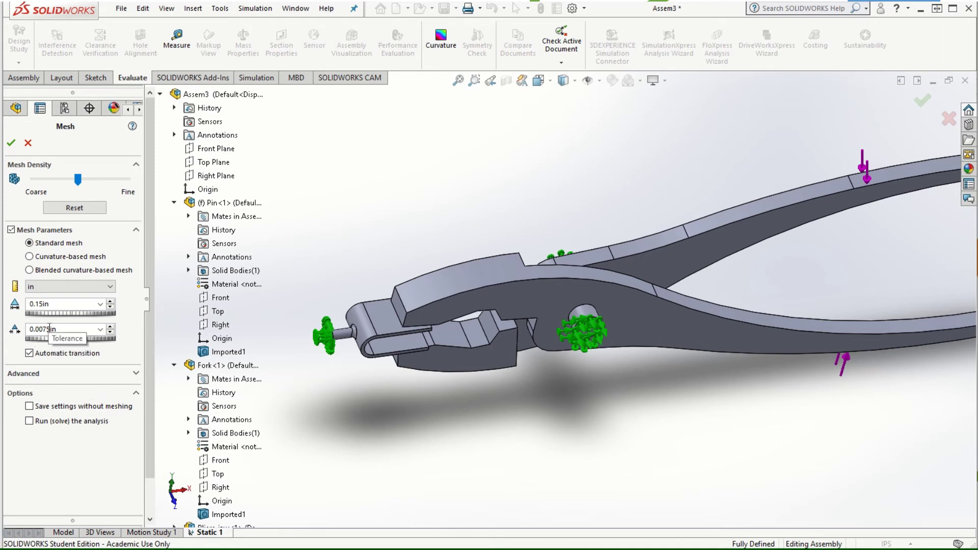
pyautogui.click(11, 142)
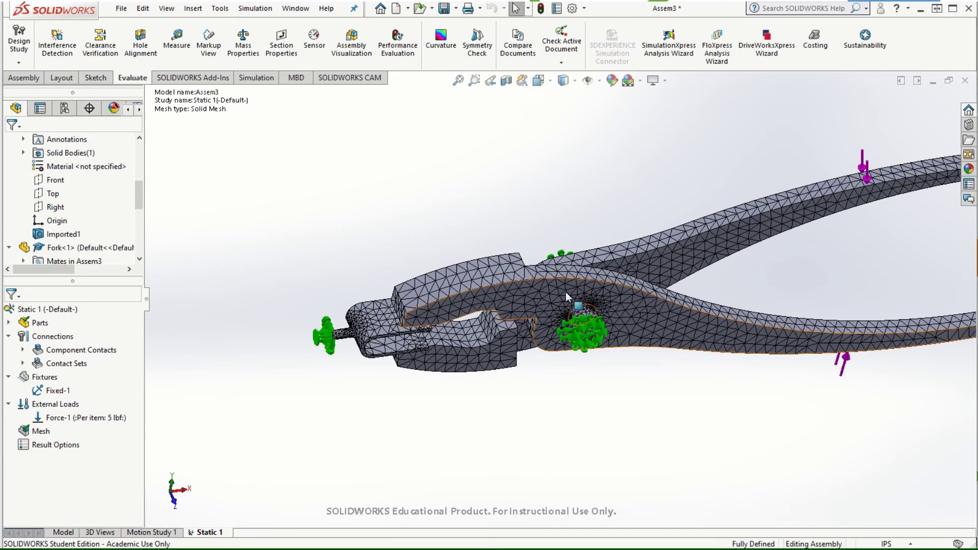
# Examine the mesh around the pin hole, the fork and jaw contact areas, and the handles from several angles
pyautogui.scroll(-8, 590, 317)
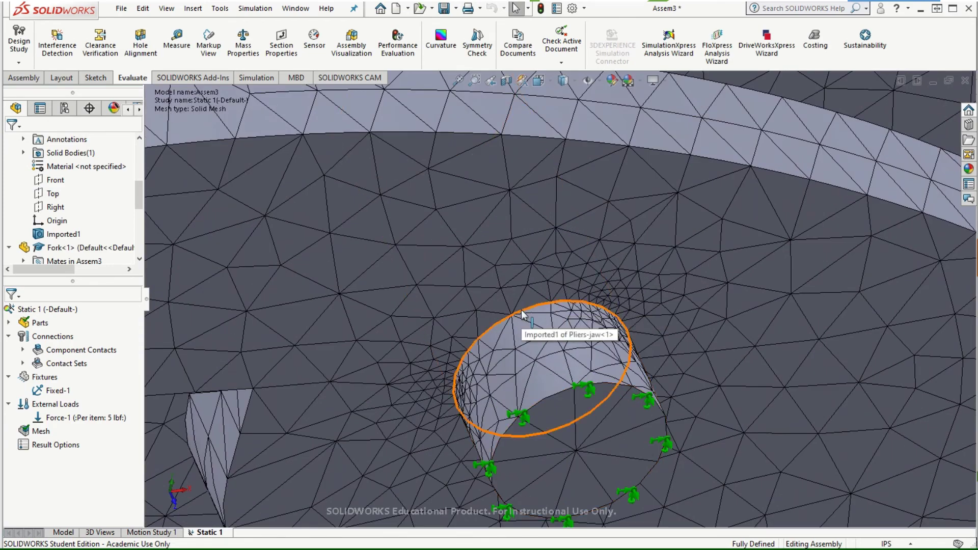
pyautogui.scroll(8, 522, 313)
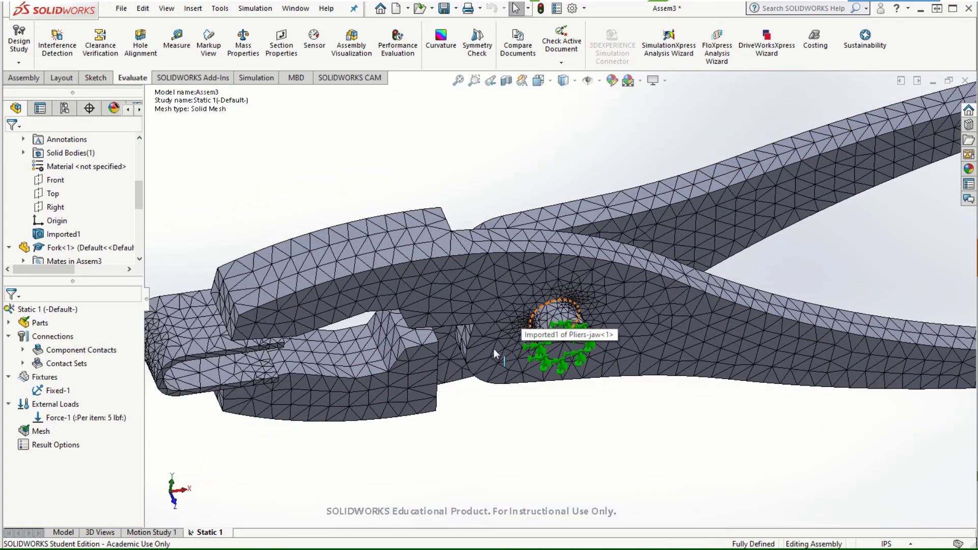
pyautogui.scroll(-10, 430, 318)
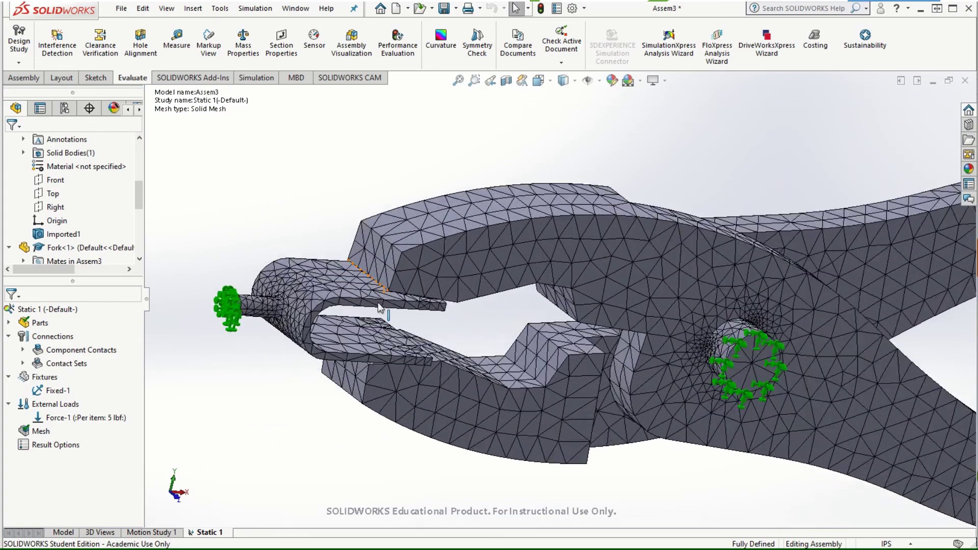
pyautogui.scroll(3, 430, 318)
pyautogui.scroll(5, 479, 341)
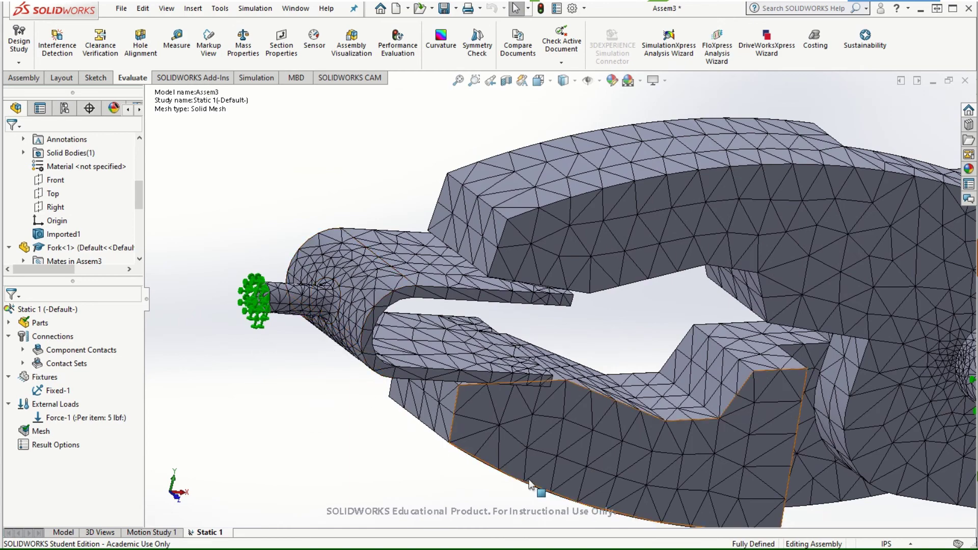
pyautogui.scroll(5, 555, 305)
pyautogui.hotkey('ctrl', '1')
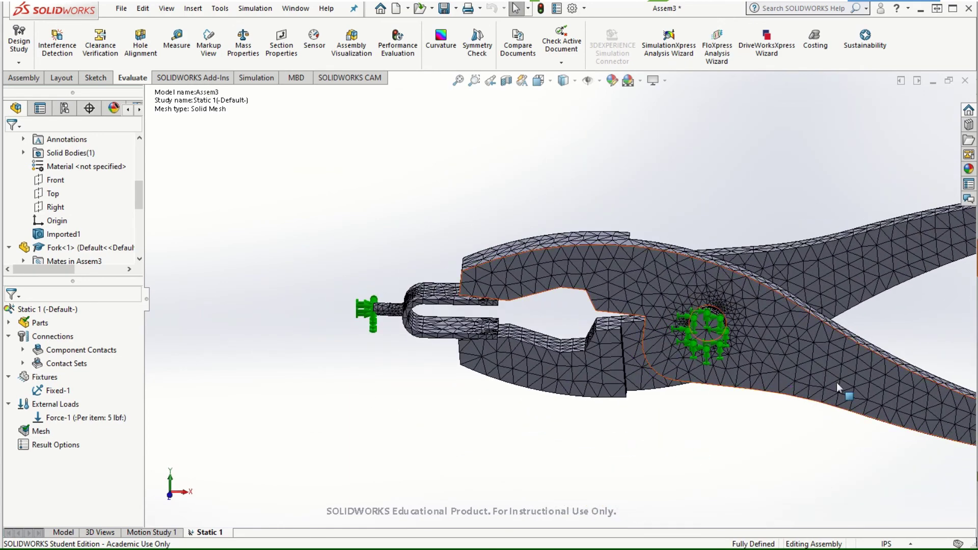
pyautogui.scroll(-1, 844, 344)
pyautogui.scroll(3, 845, 346)
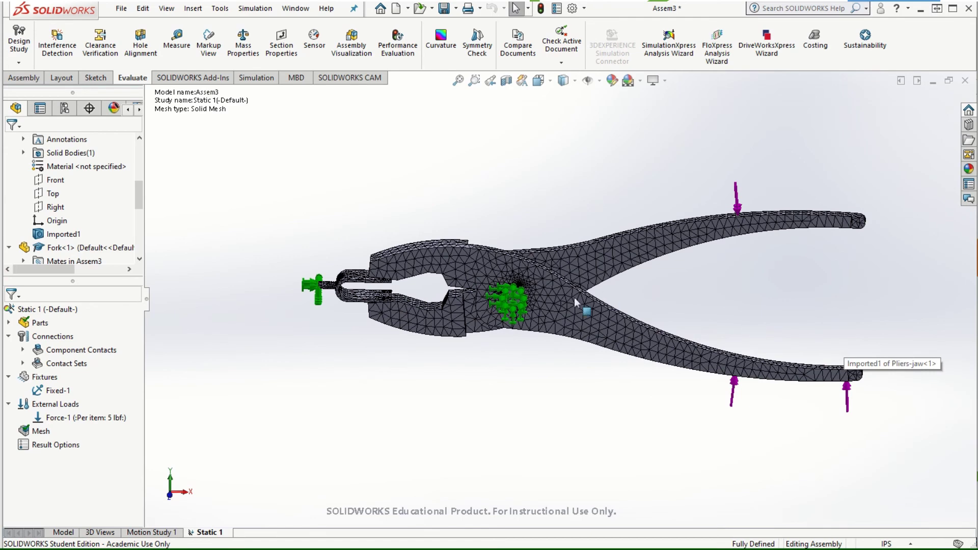
pyautogui.scroll(-2, 531, 415)
pyautogui.moveTo(532, 415); pyautogui.dragTo(523, 398, button='middle')
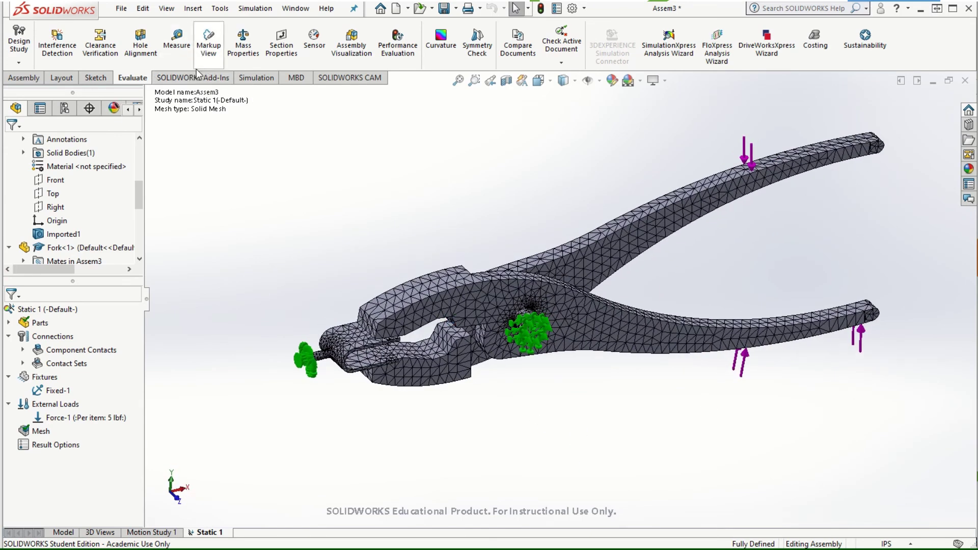
# Run the static simulation study on the meshed pliers assembly
pyautogui.click(256, 77)
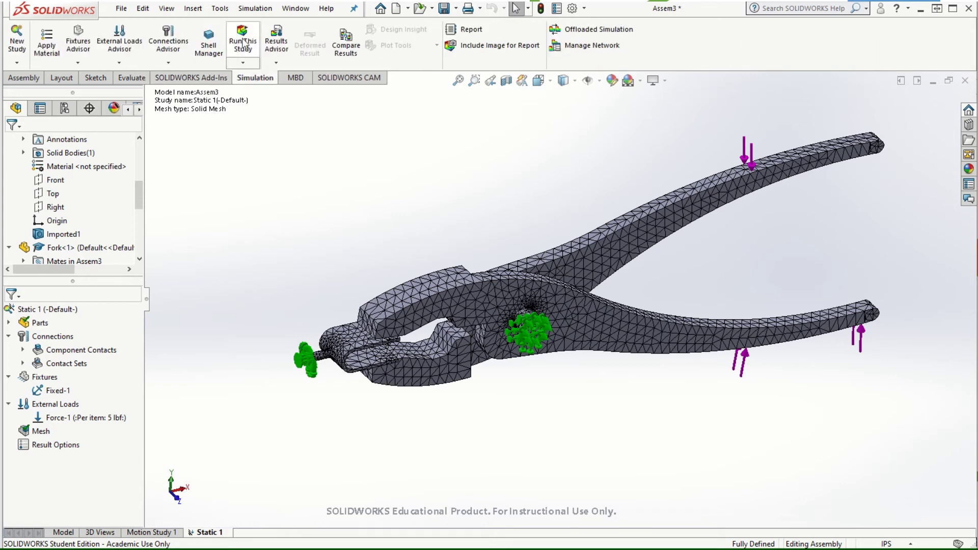
pyautogui.click(243, 43)
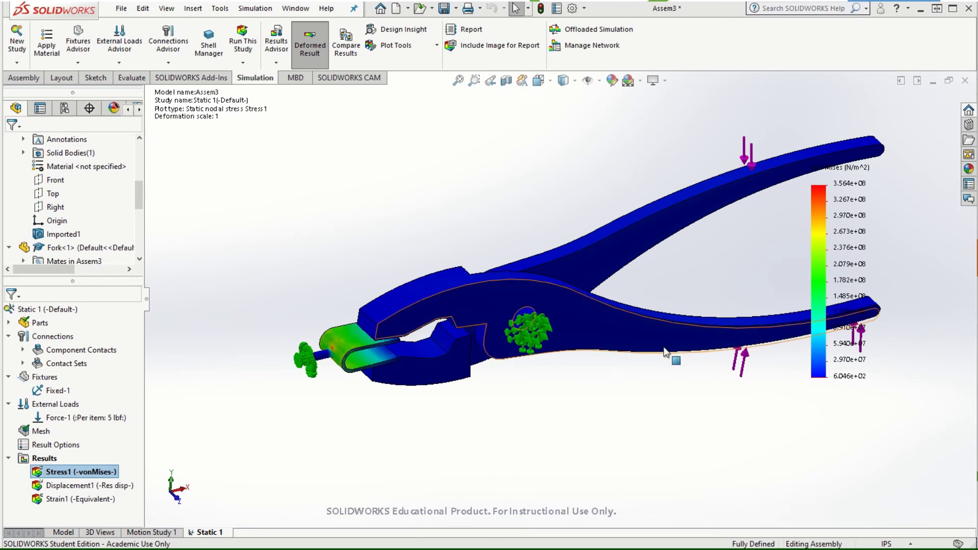
# Examine the von Mises stress plot on the fork, its contact with the jaws, and the whole pliers
pyautogui.scroll(3, 677, 311)
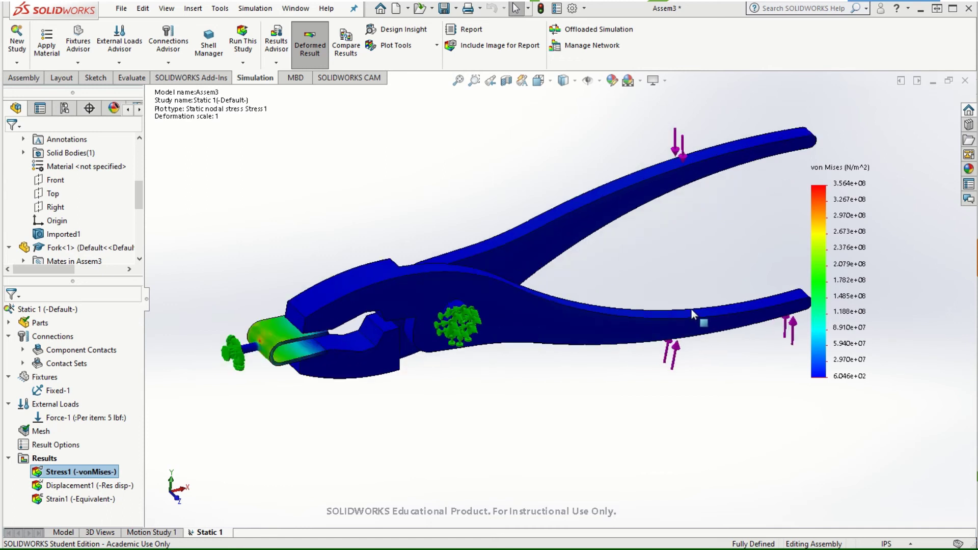
pyautogui.moveTo(585, 378); pyautogui.dragTo(462, 292, button='middle')
pyautogui.scroll(-5, 637, 334)
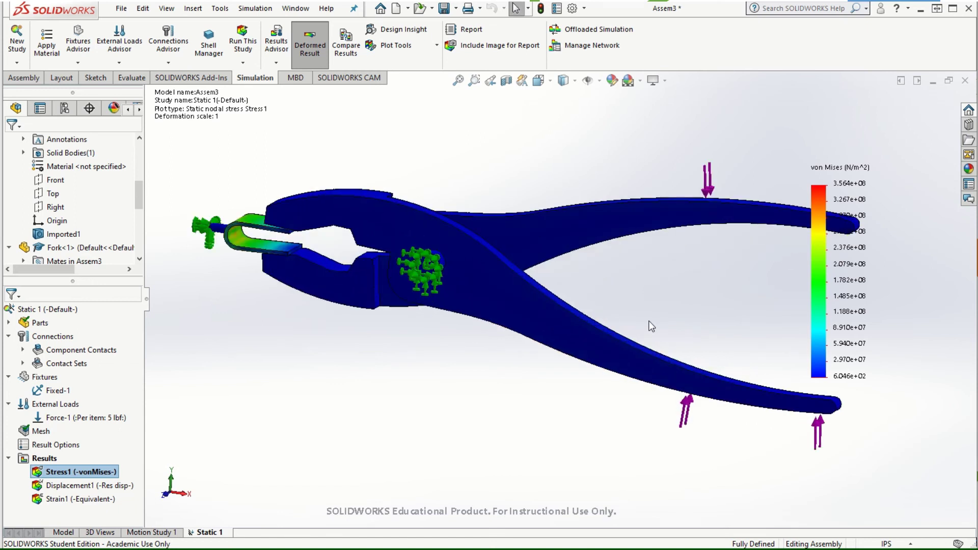
pyautogui.scroll(-2, 352, 254)
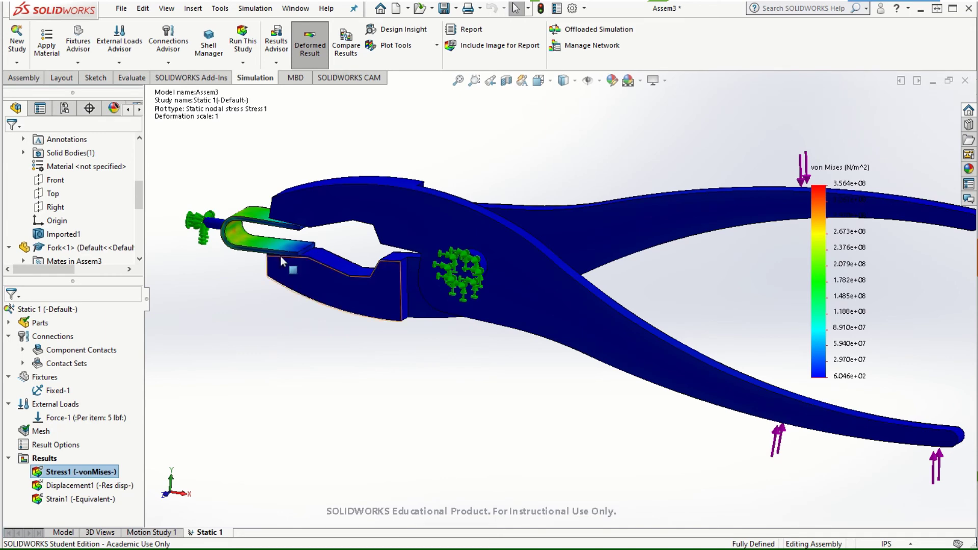
pyautogui.scroll(-5, 280, 256)
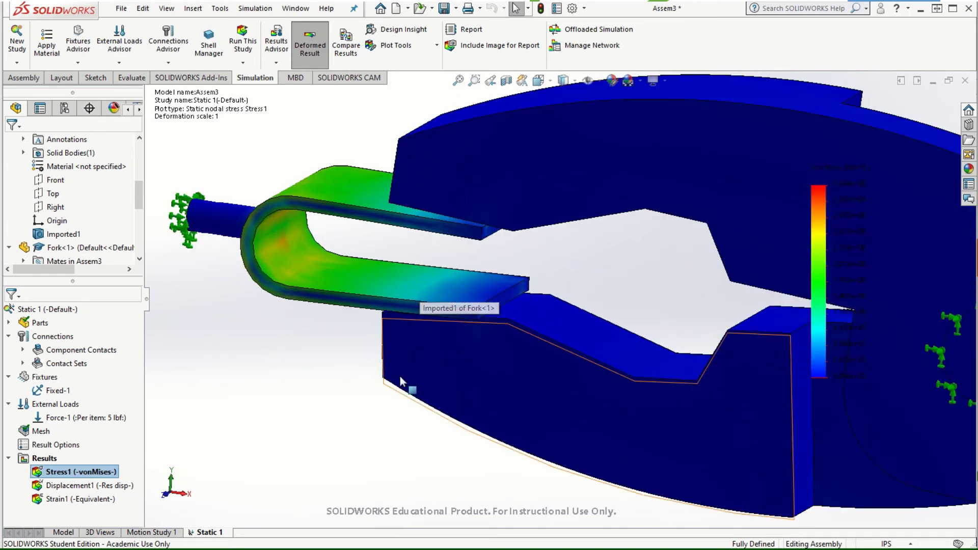
pyautogui.scroll(3, 328, 237)
pyautogui.scroll(2, 328, 236)
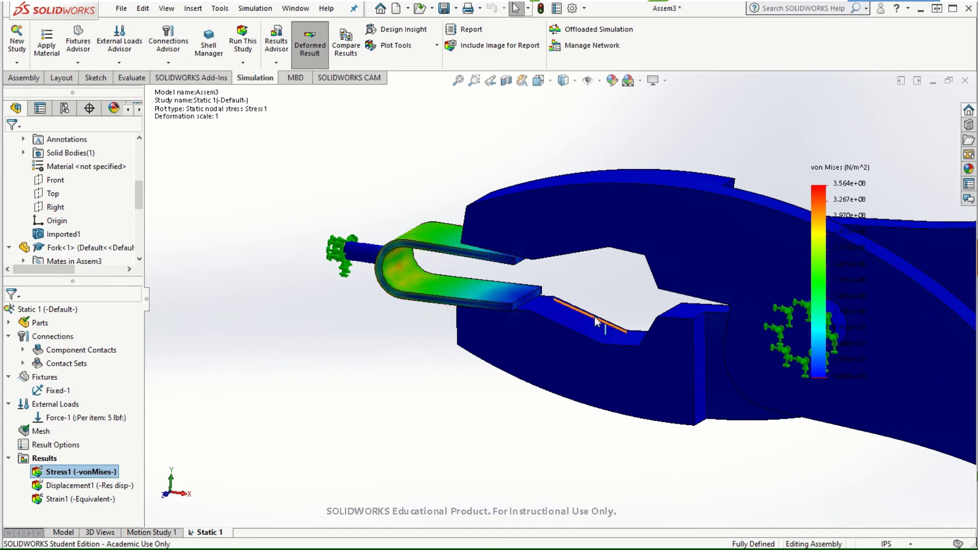
pyautogui.scroll(10, 565, 298)
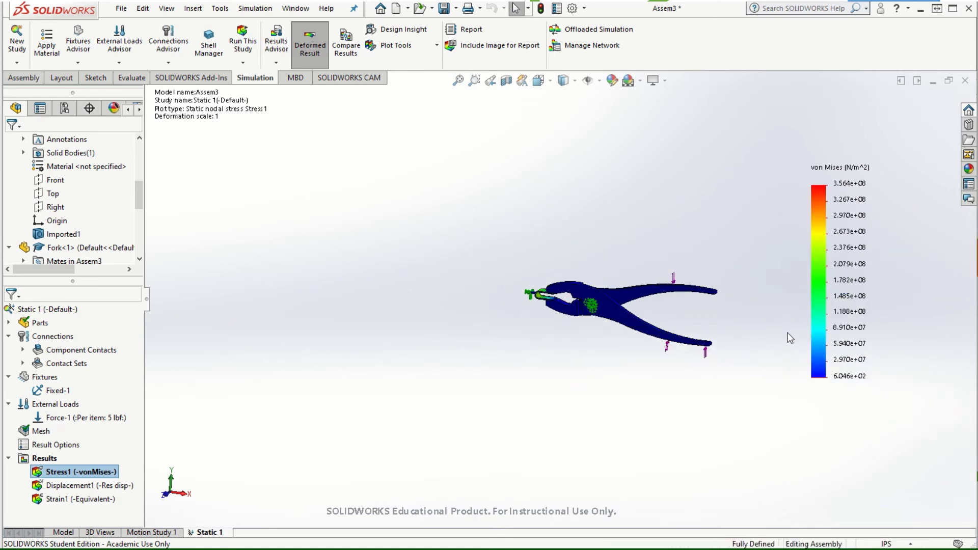
pyautogui.scroll(-8, 790, 334)
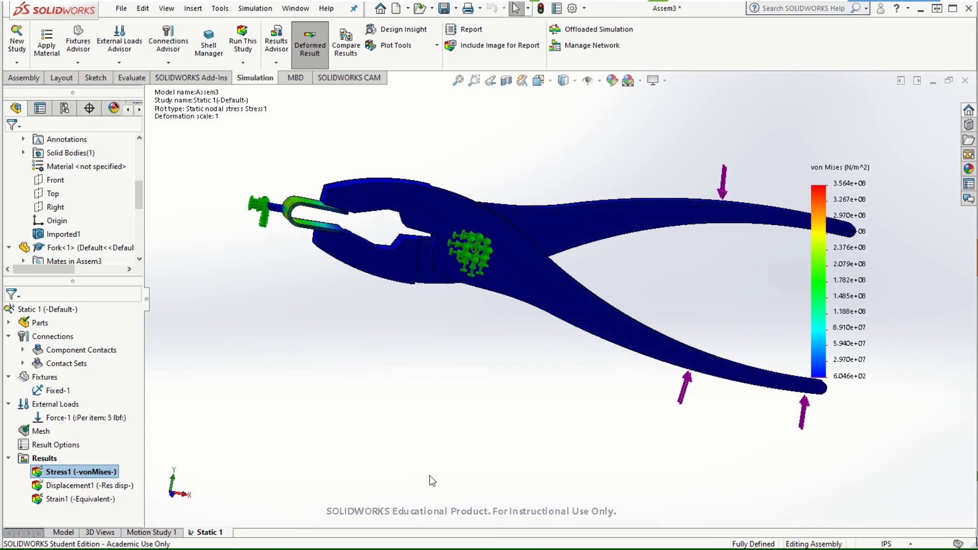
# Animate the von Mises stress plot, inspect how the fork deforms between the jaws from several angles, and end the animation
pyautogui.rightClick(74, 469)
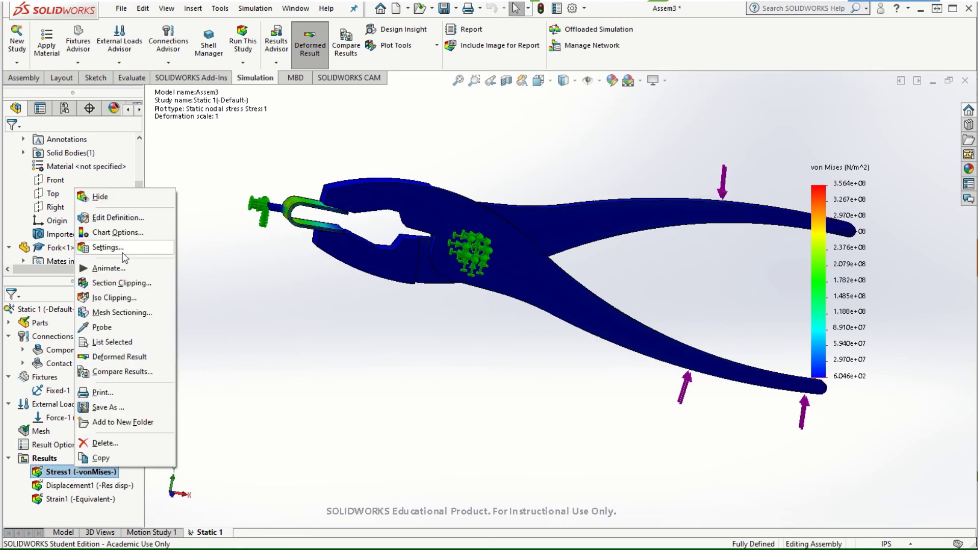
pyautogui.click(121, 269)
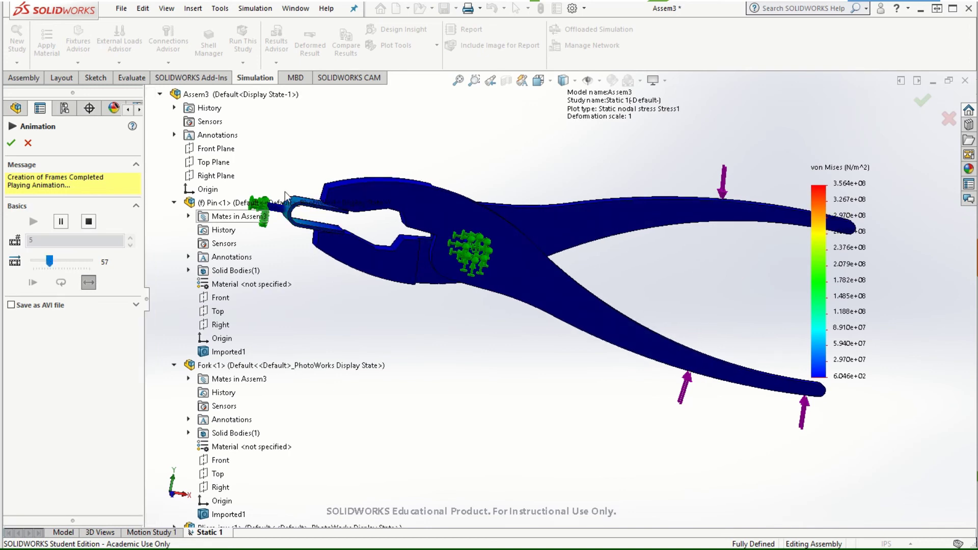
pyautogui.scroll(-5, 261, 233)
pyautogui.scroll(-3, 433, 317)
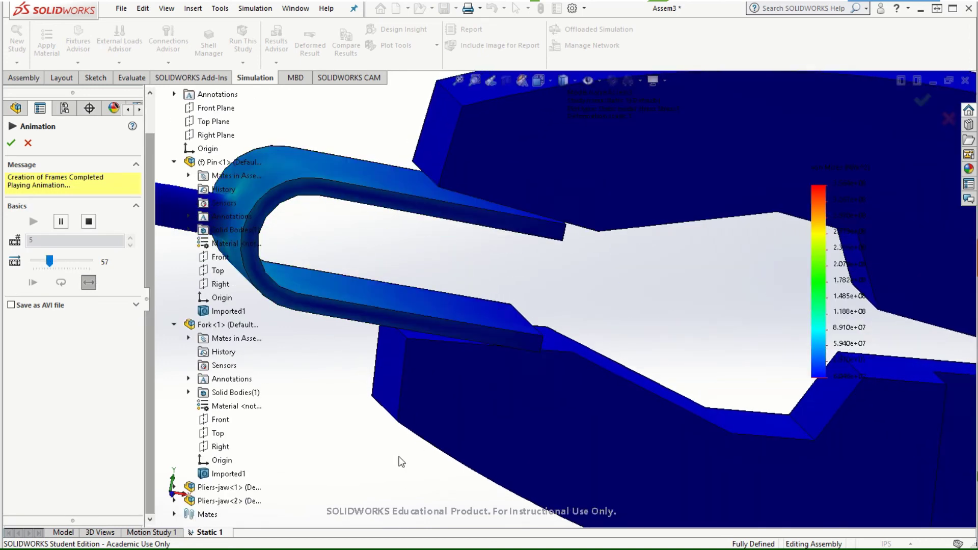
pyautogui.moveTo(399, 460); pyautogui.dragTo(405, 432, button='middle')
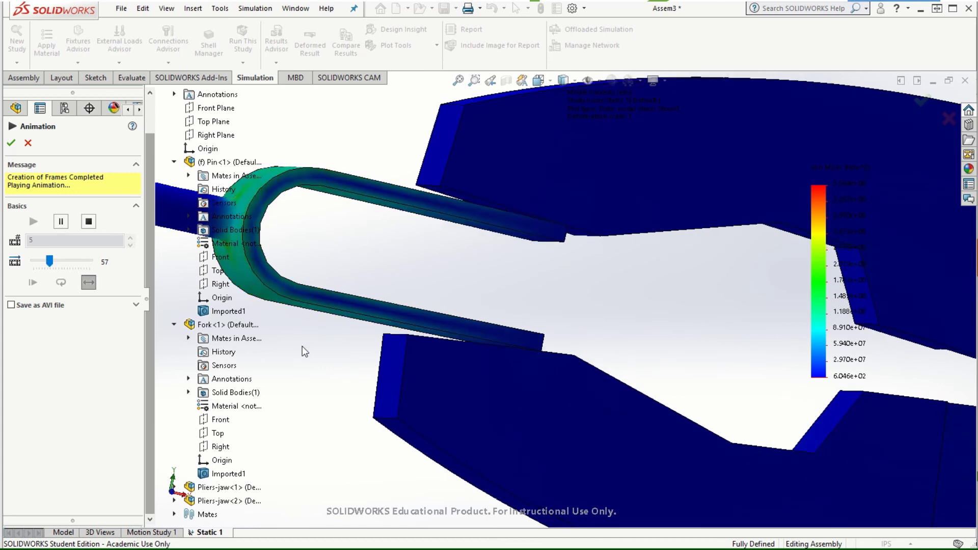
pyautogui.scroll(3, 302, 349)
pyautogui.moveTo(327, 330); pyautogui.dragTo(380, 358, button='middle')
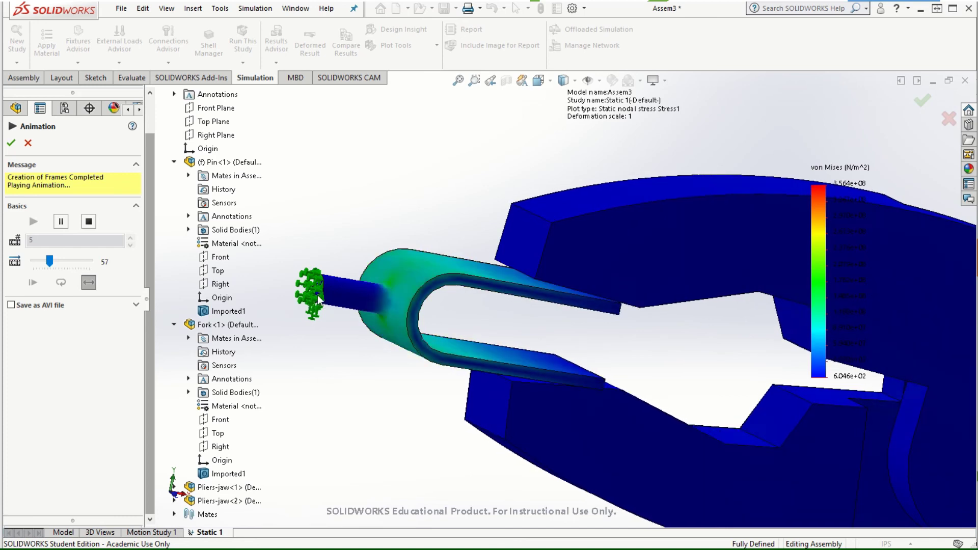
pyautogui.moveTo(513, 349); pyautogui.dragTo(456, 313, button='middle')
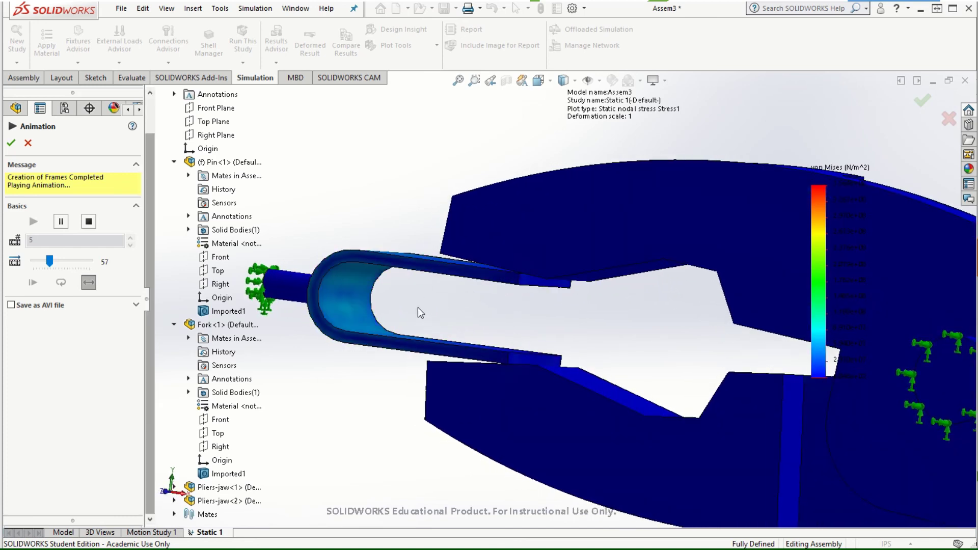
pyautogui.click(12, 144)
# Define a new stress plot in the study results showing CP: Contact Pressure in psi
pyautogui.scroll(-8, 661, 292)
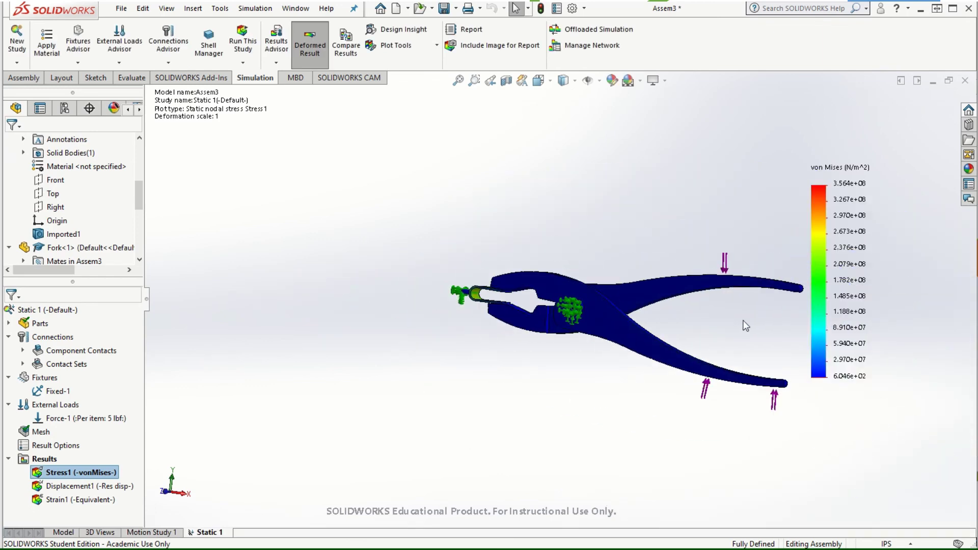
pyautogui.scroll(5, 600, 328)
pyautogui.moveTo(594, 334); pyautogui.dragTo(519, 406, button='middle')
pyautogui.scroll(3, 497, 321)
pyautogui.scroll(-3, 496, 322)
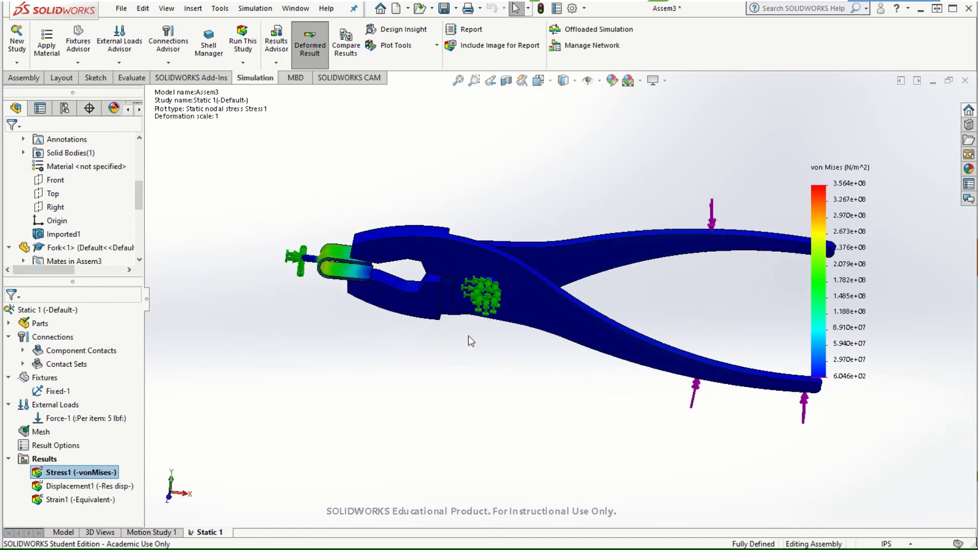
pyautogui.scroll(4, 470, 334)
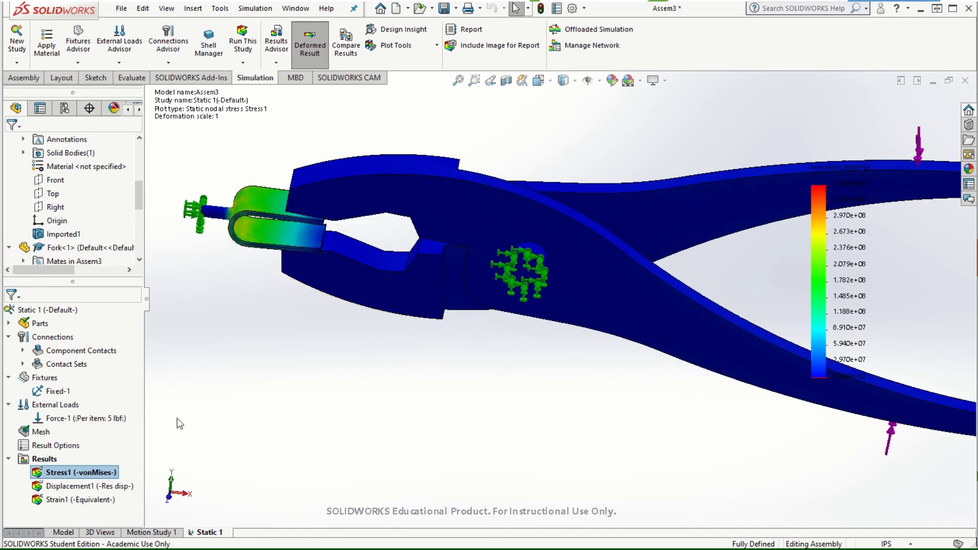
pyautogui.rightClick(52, 460)
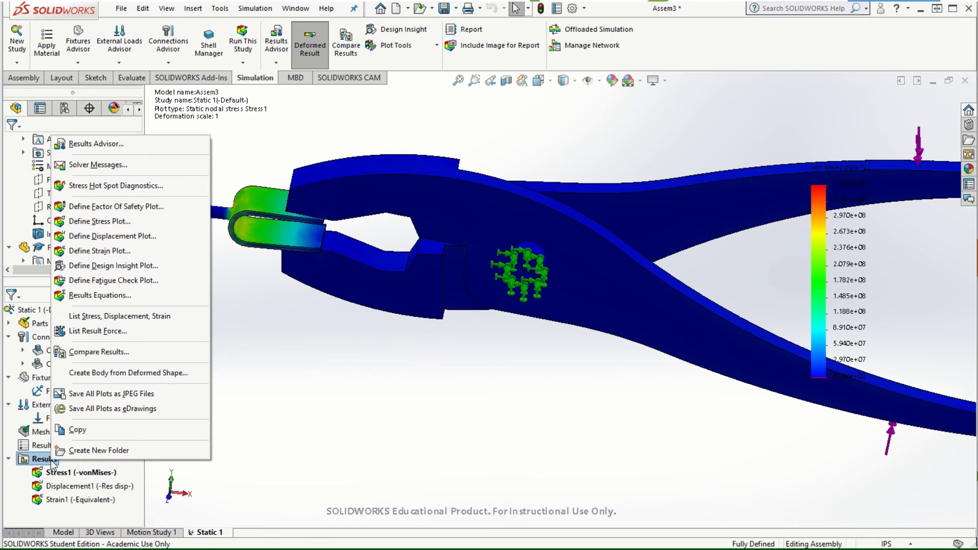
pyautogui.click(114, 222)
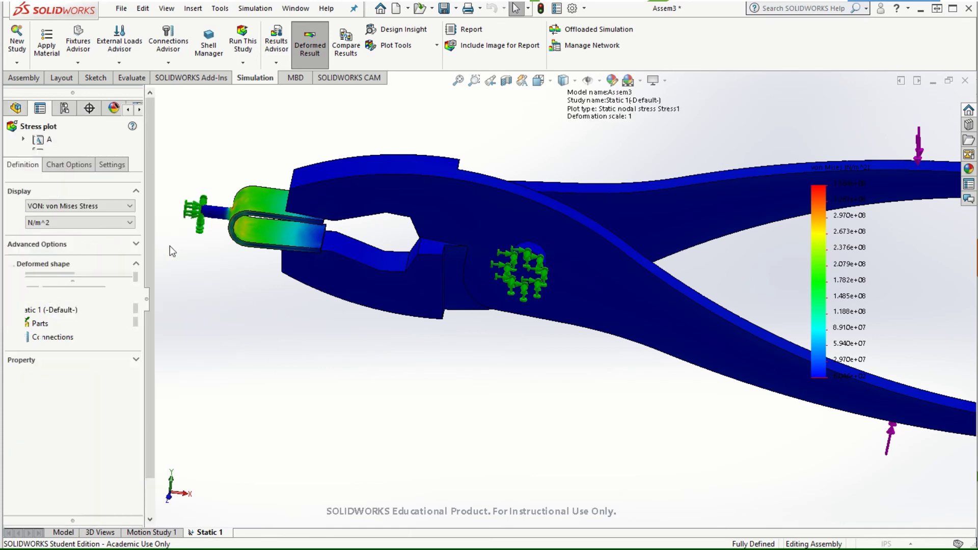
pyautogui.click(130, 207)
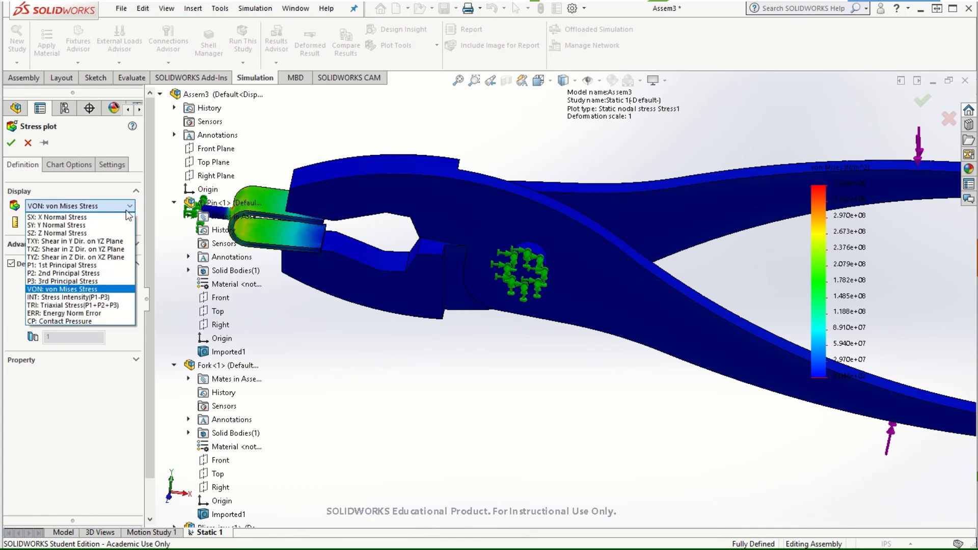
pyautogui.click(69, 319)
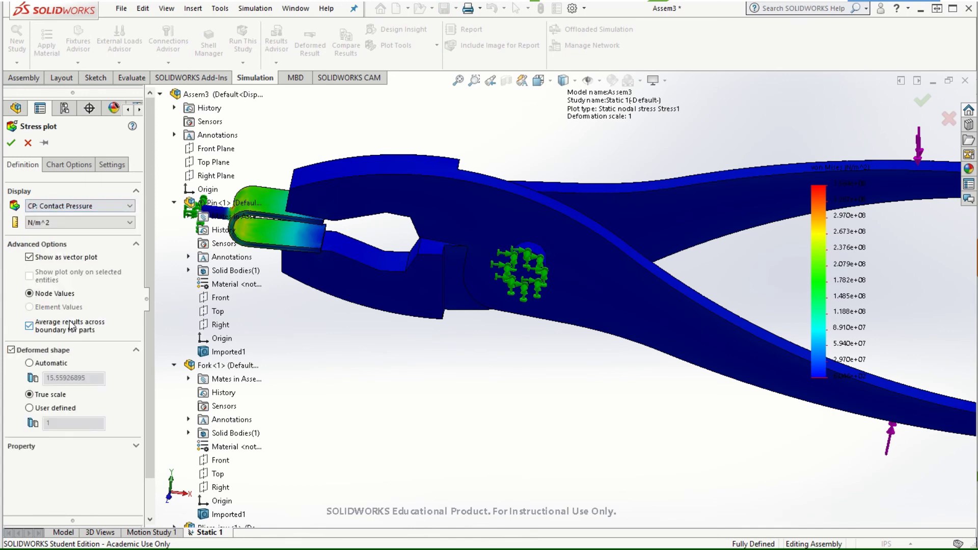
pyautogui.click(82, 222)
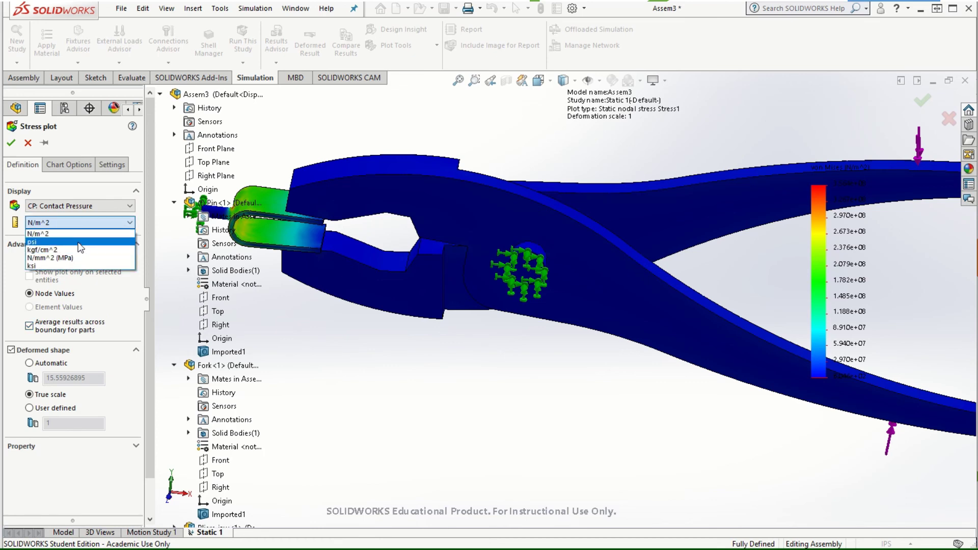
pyautogui.click(81, 238)
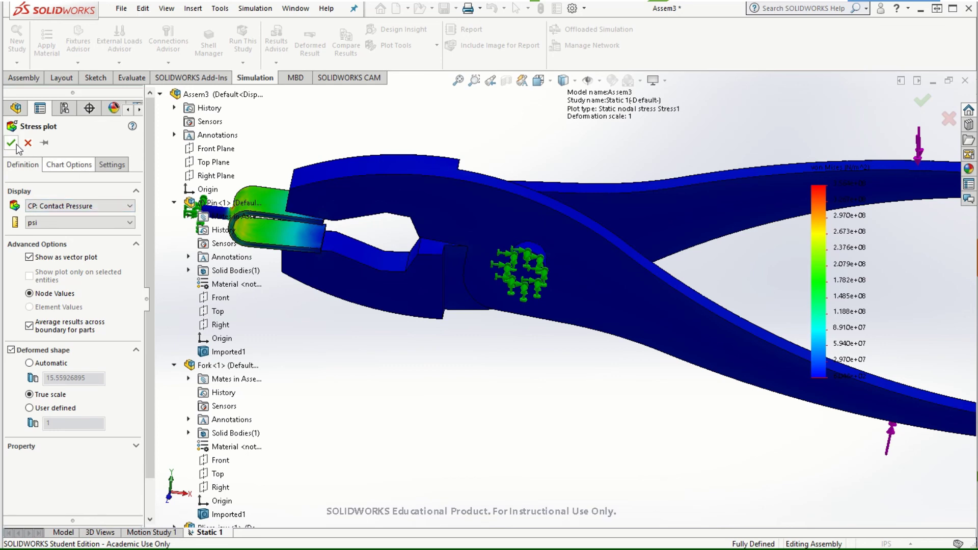
# Review the new plot's chart options, set its boundary display to Model, and generate the contact pressure plot
pyautogui.click(71, 164)
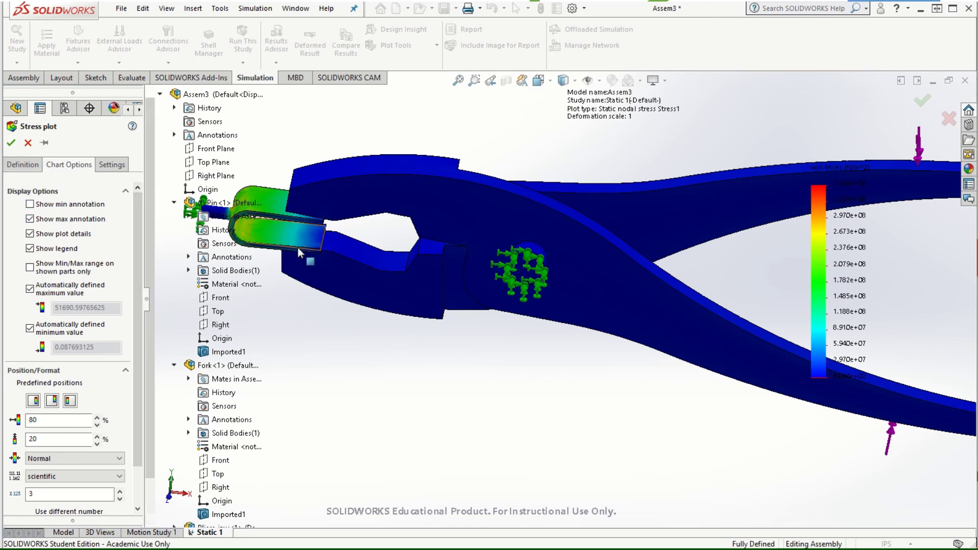
pyautogui.press('f')
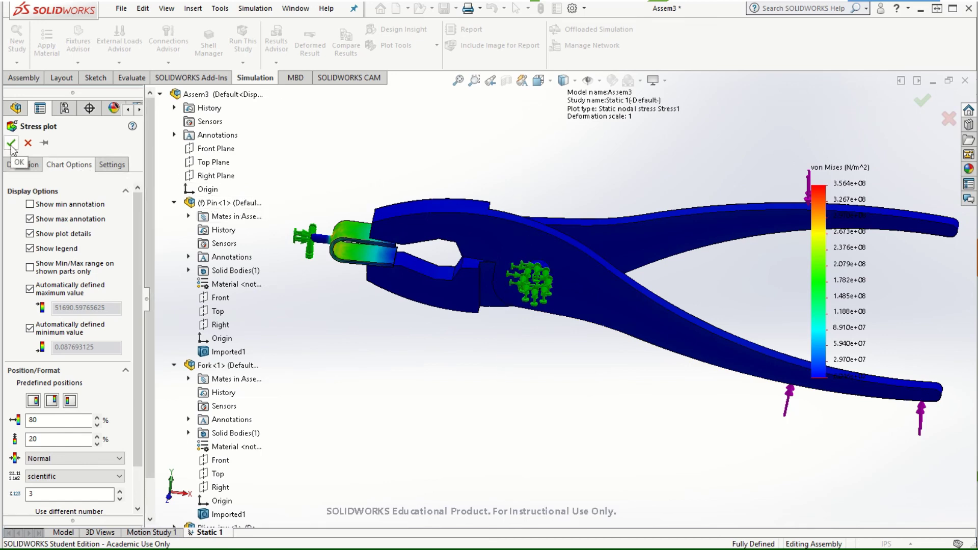
pyautogui.click(112, 166)
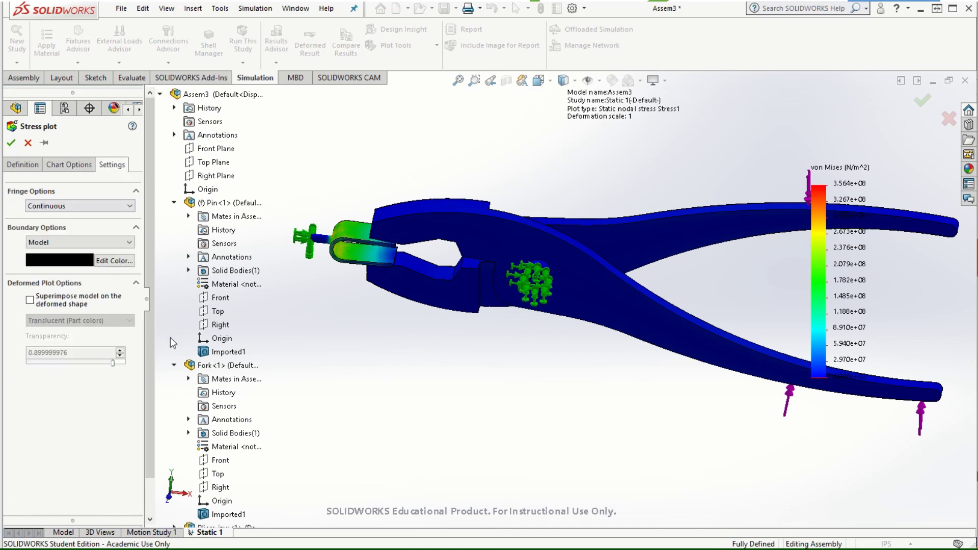
pyautogui.click(106, 242)
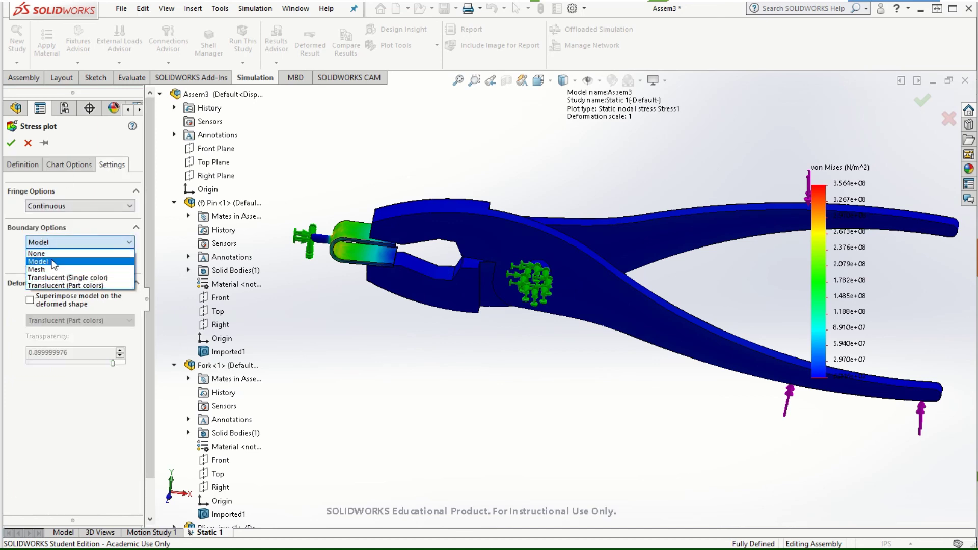
pyautogui.click(53, 263)
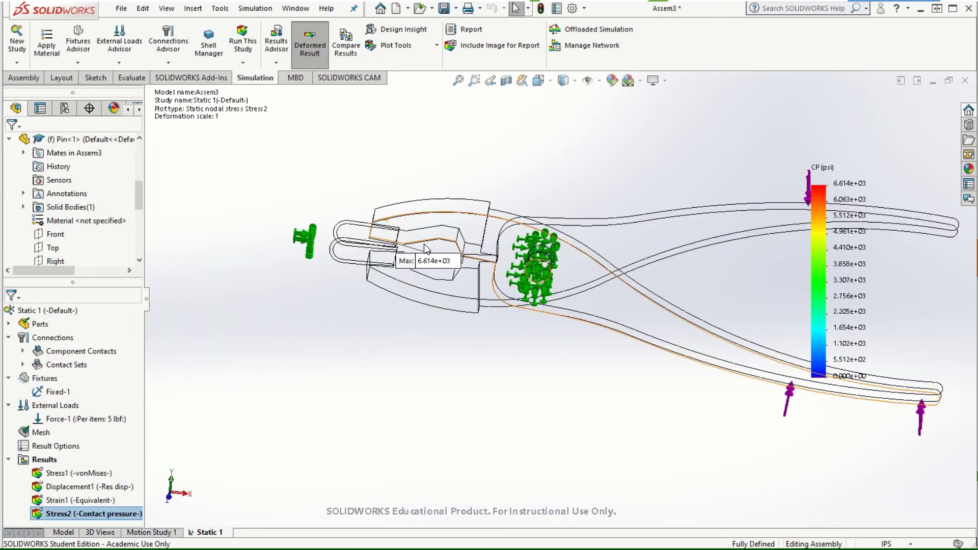
# Inspect the contact pressure vectors around the pin hole and move the maximum-value label below the fork and jaw contact
pyautogui.scroll(3, 601, 293)
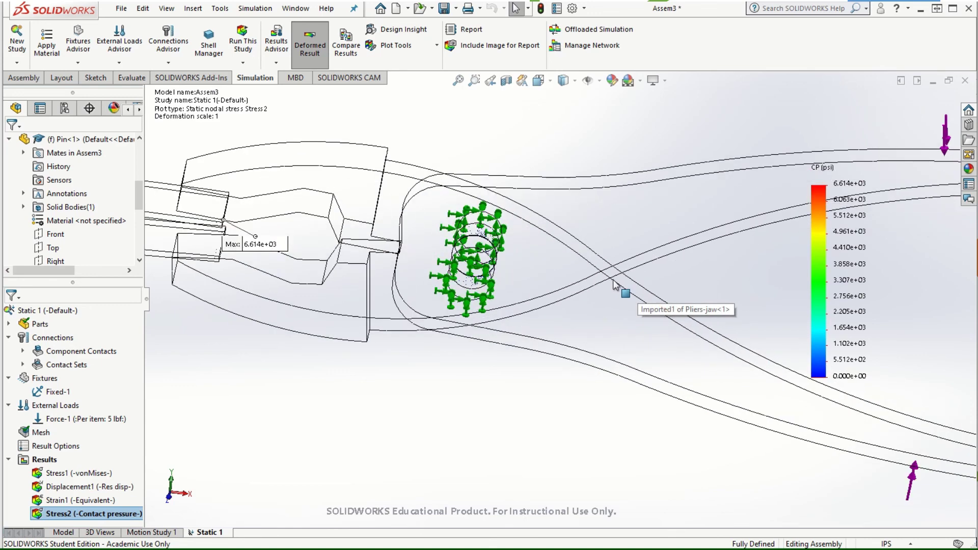
pyautogui.scroll(4, 509, 265)
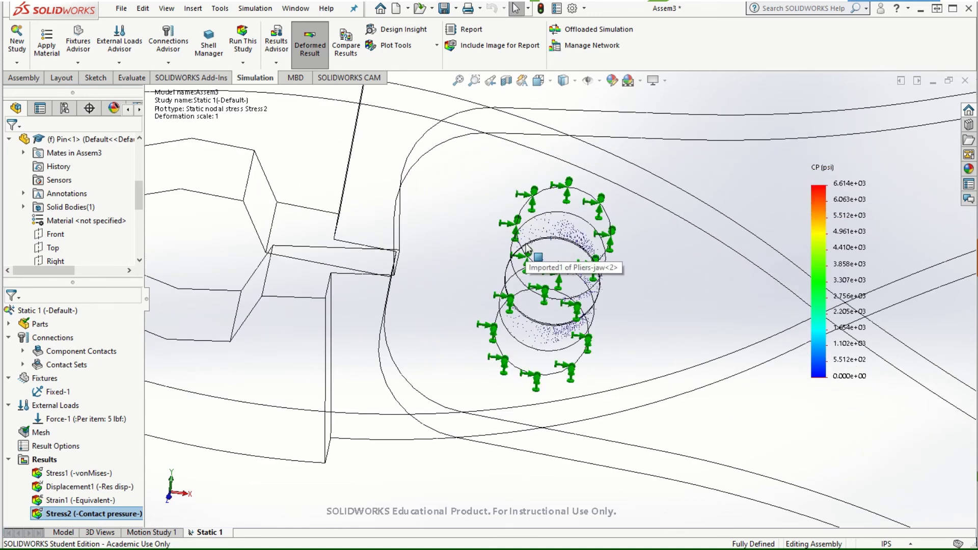
pyautogui.scroll(2, 531, 263)
pyautogui.scroll(-5, 531, 265)
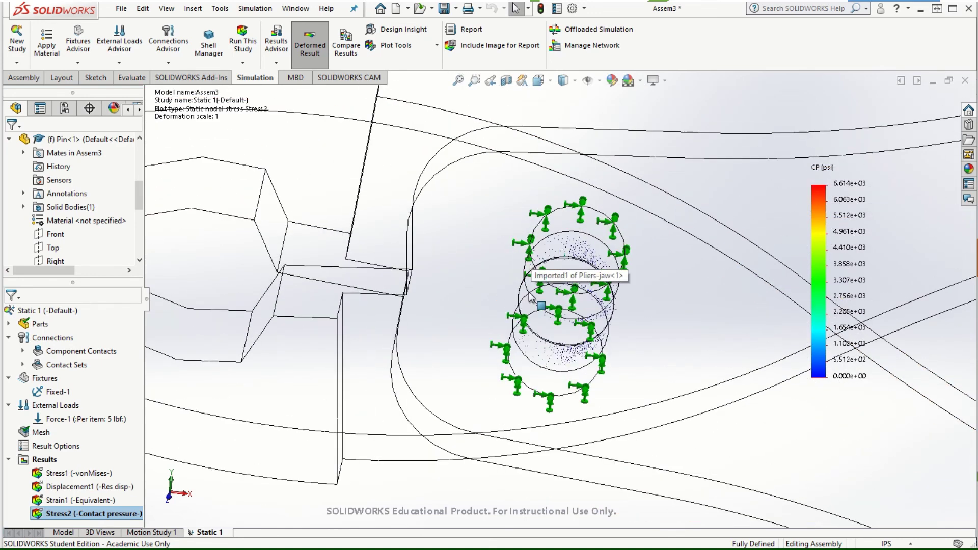
pyautogui.scroll(-4, 531, 348)
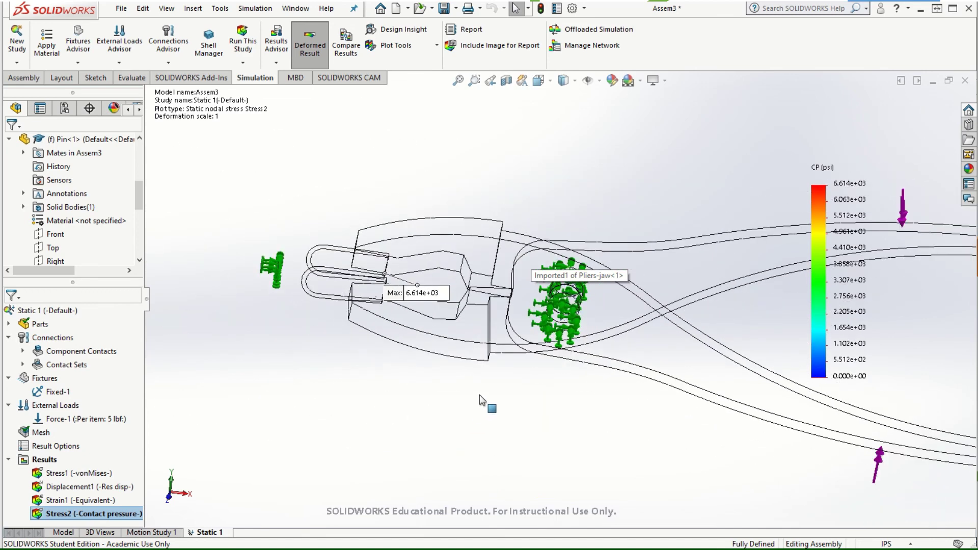
pyautogui.moveTo(422, 299); pyautogui.dragTo(426, 366)
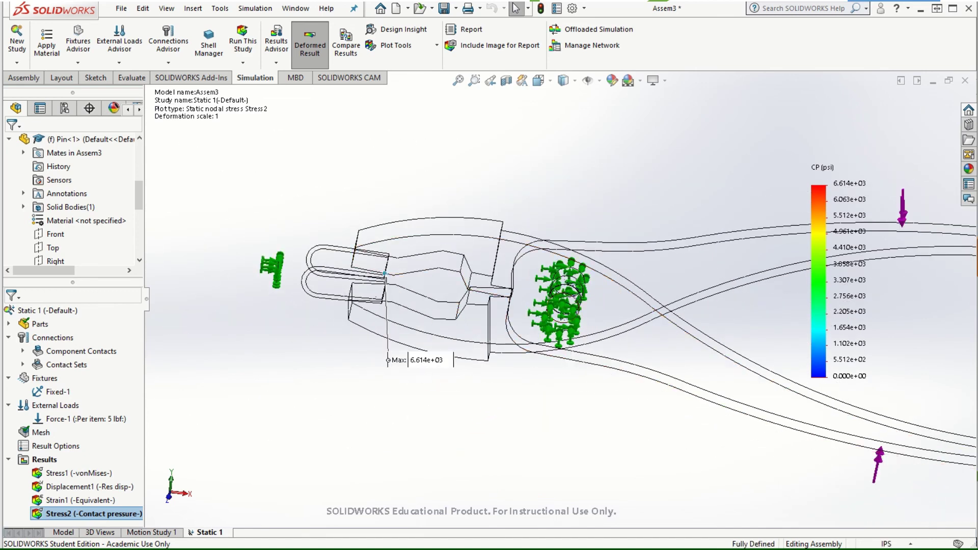
pyautogui.scroll(-3, 357, 302)
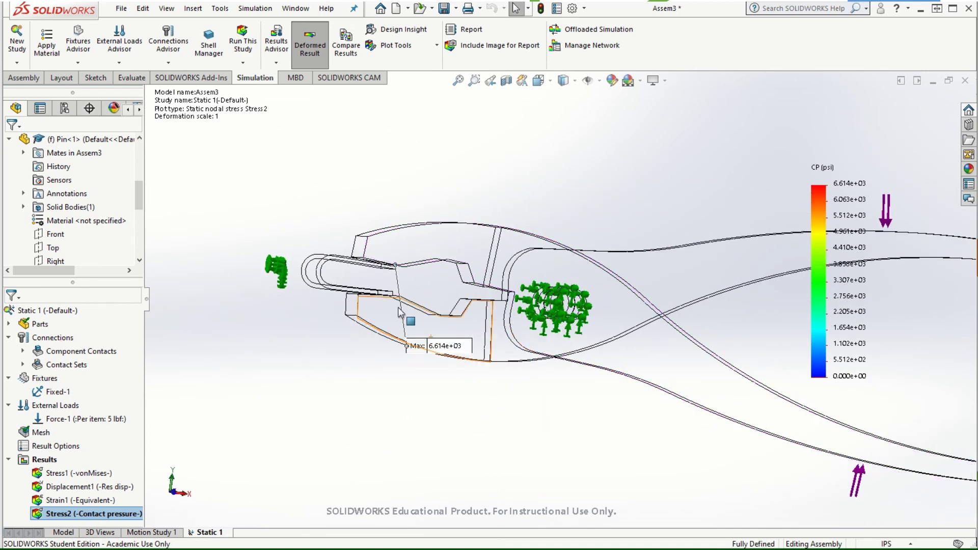
# Inspect the contact pressure vectors where the fork tips meet the jaws, moving the maximum-value label clear of the contact area
pyautogui.scroll(-2, 385, 306)
pyautogui.moveTo(471, 369); pyautogui.dragTo(526, 255)
pyautogui.scroll(-3, 437, 259)
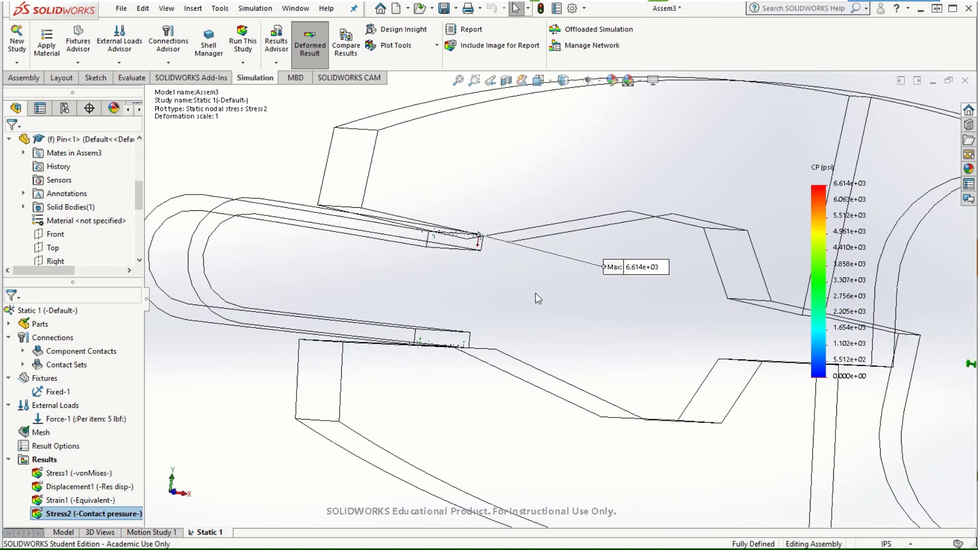
pyautogui.moveTo(536, 292); pyautogui.dragTo(493, 315, button='middle')
pyautogui.scroll(3, 542, 344)
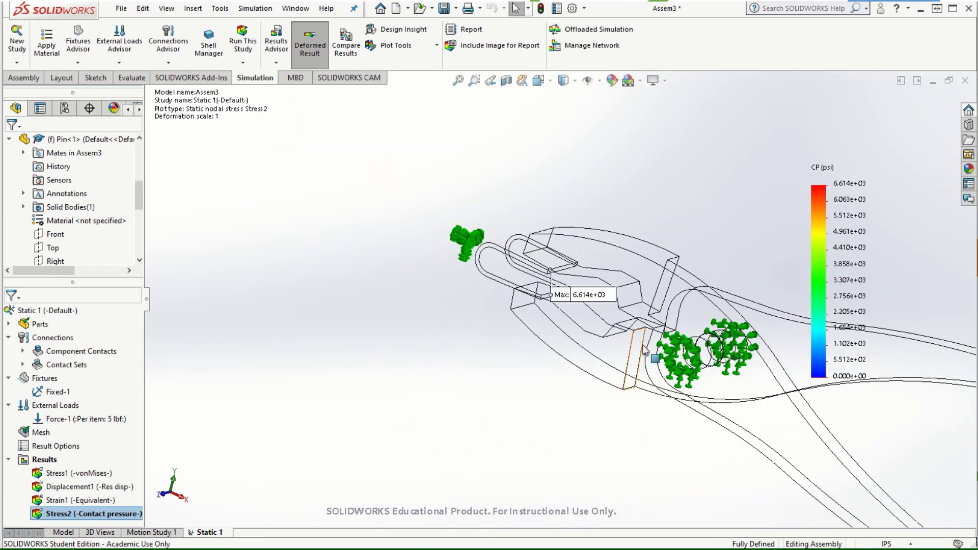
pyautogui.scroll(-5, 644, 350)
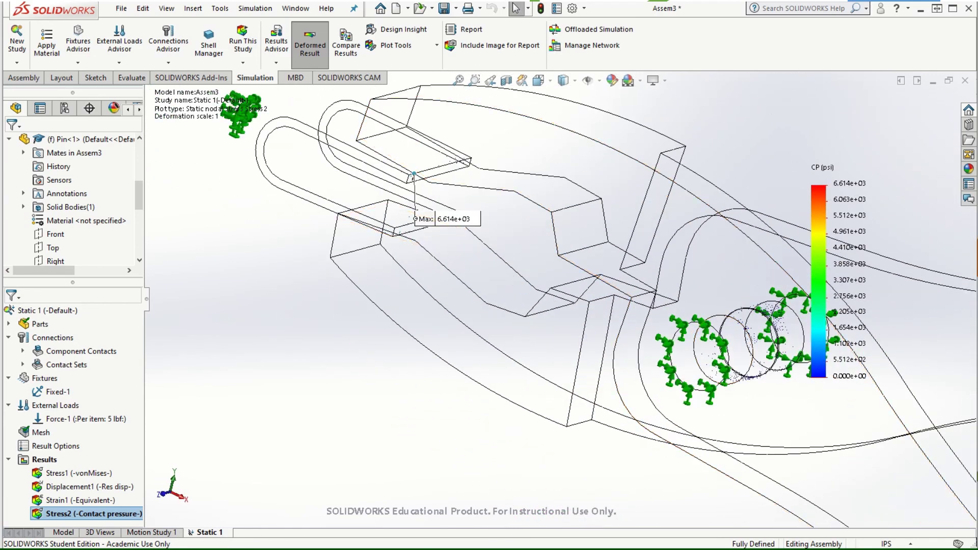
pyautogui.moveTo(478, 220); pyautogui.dragTo(607, 192)
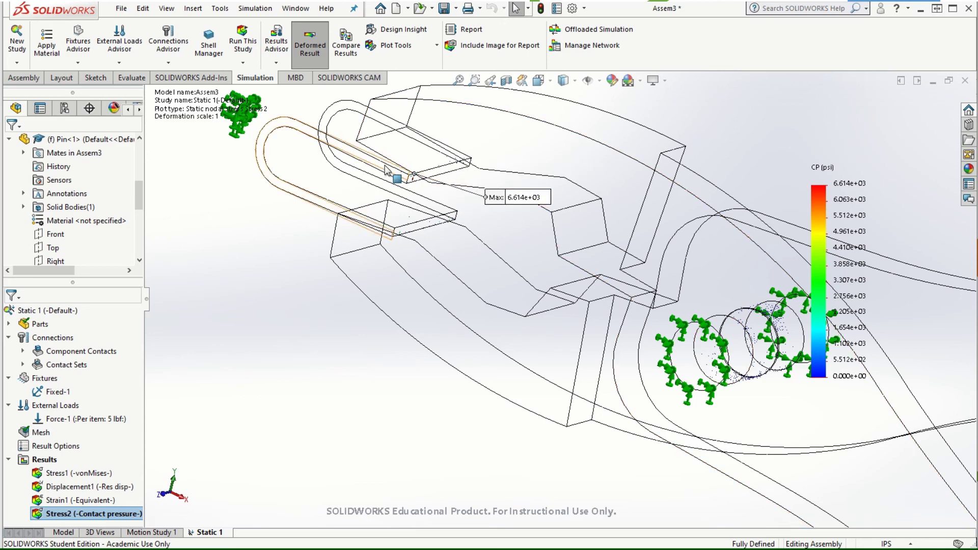
pyautogui.scroll(-3, 496, 216)
pyautogui.scroll(5, 495, 215)
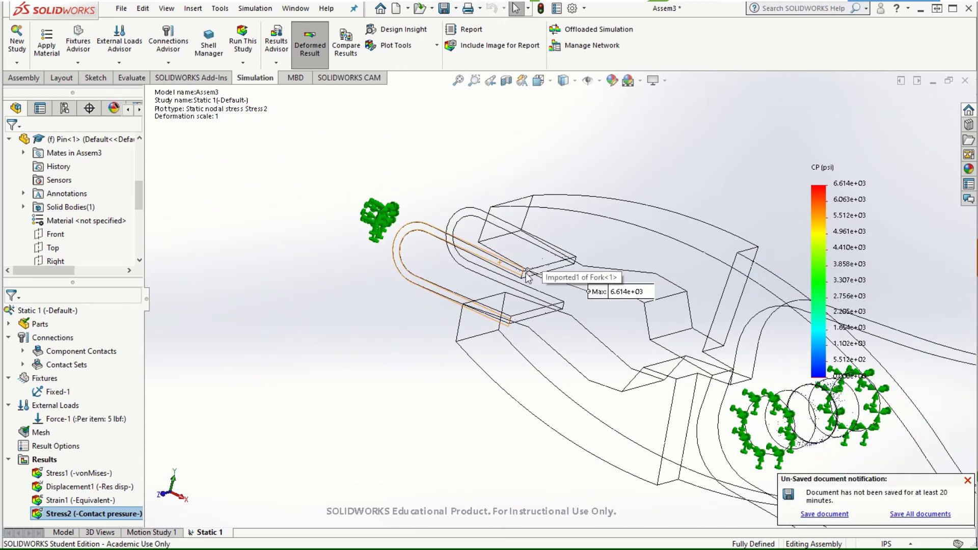
pyautogui.scroll(2, 528, 297)
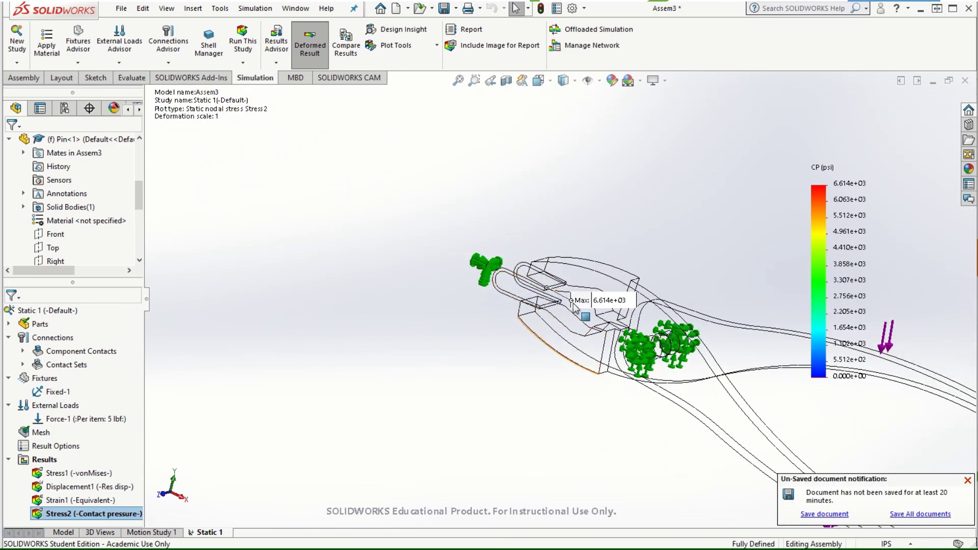
# Reposition the maximum-value label in the empty space above the jaws and review the contact pressure plot across the whole pliers
pyautogui.moveTo(606, 300); pyautogui.dragTo(431, 333)
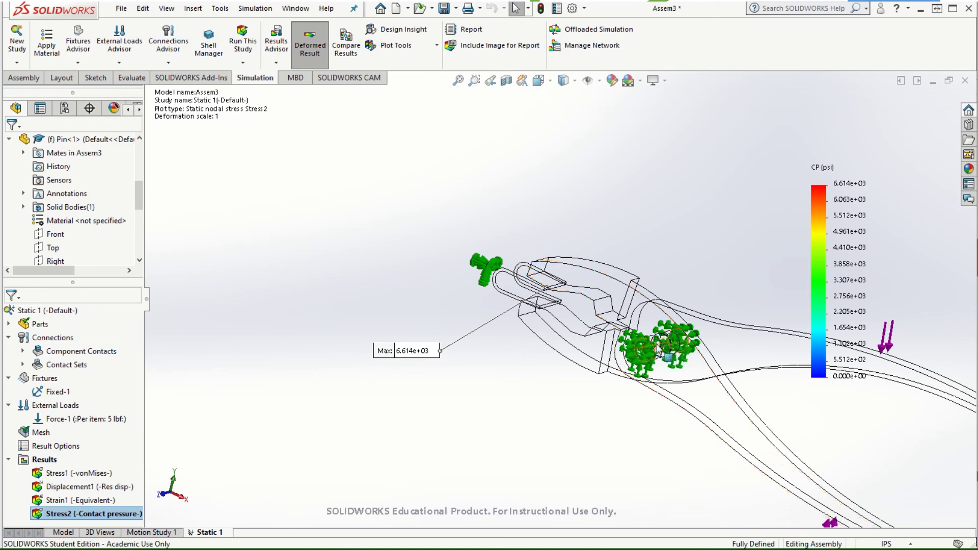
pyautogui.scroll(-3, 626, 354)
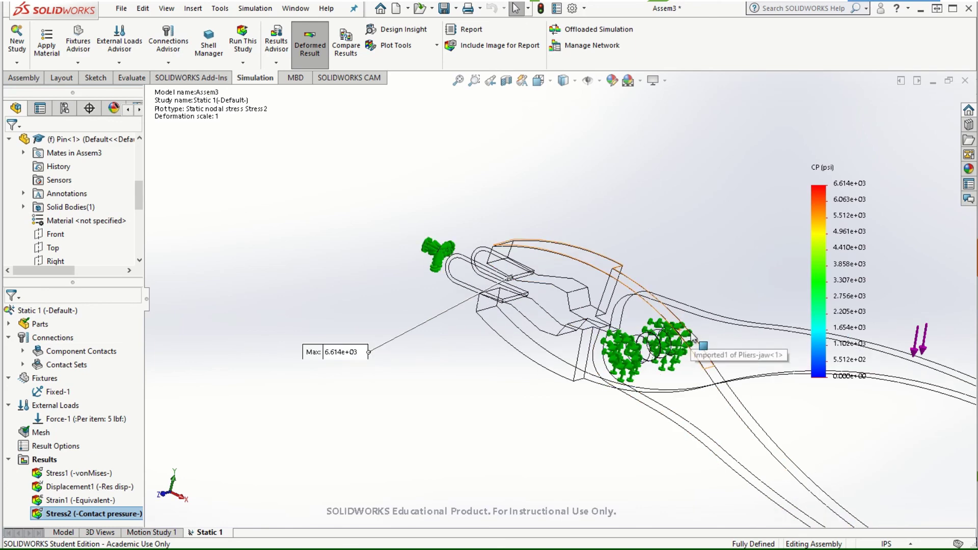
pyautogui.scroll(4, 606, 358)
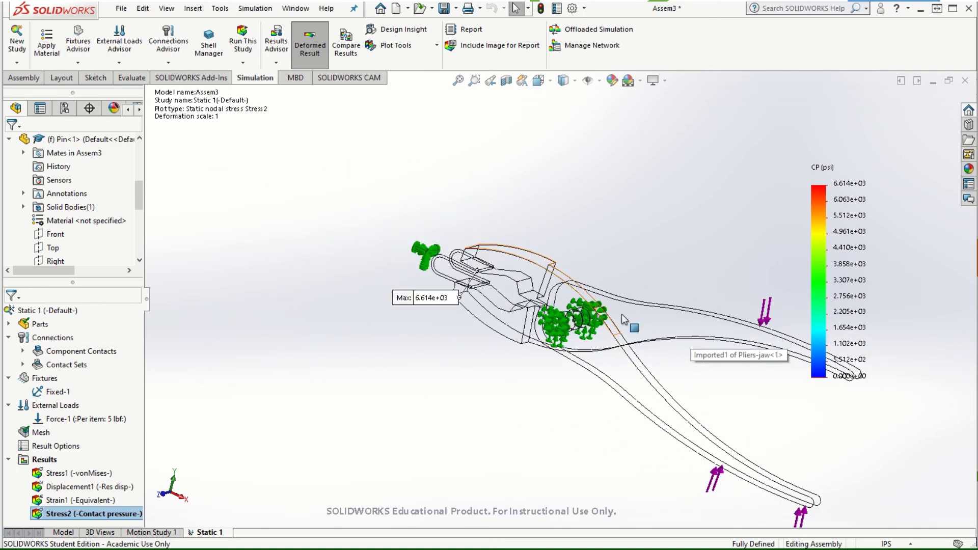
pyautogui.scroll(-2, 476, 287)
pyautogui.moveTo(413, 322); pyautogui.dragTo(504, 405)
pyautogui.moveTo(481, 368); pyautogui.dragTo(424, 118)
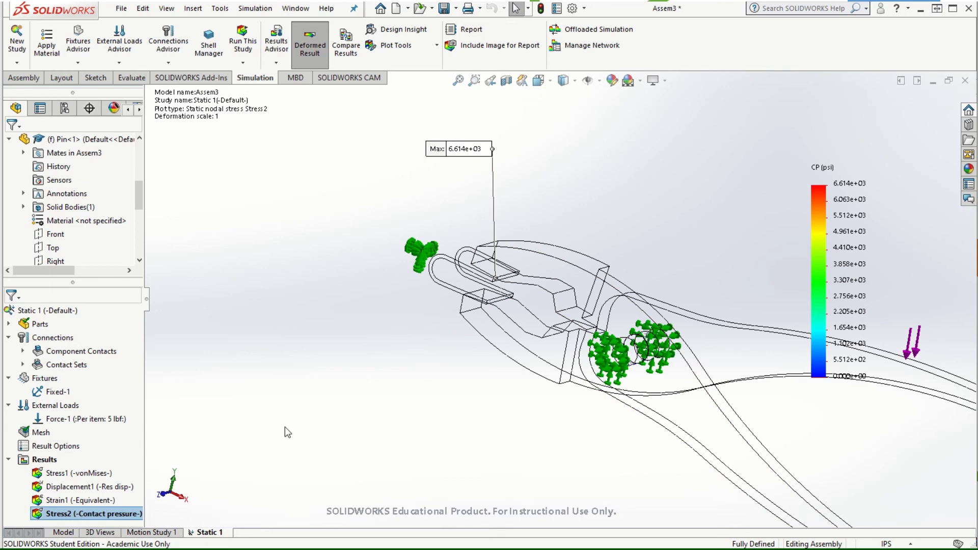
pyautogui.scroll(-5, 343, 415)
pyautogui.scroll(4, 573, 357)
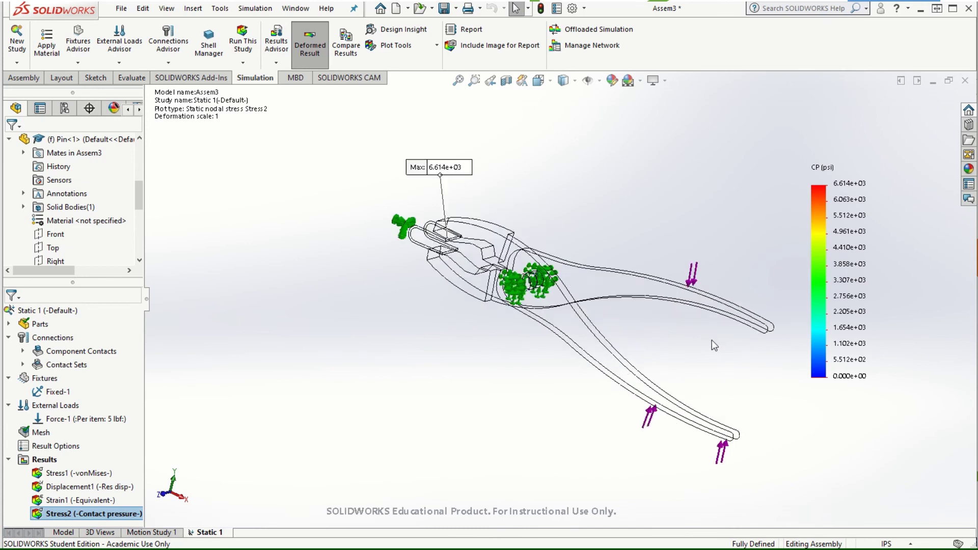
pyautogui.moveTo(544, 446); pyautogui.dragTo(636, 466, button='middle')
pyautogui.scroll(-2, 71, 203)
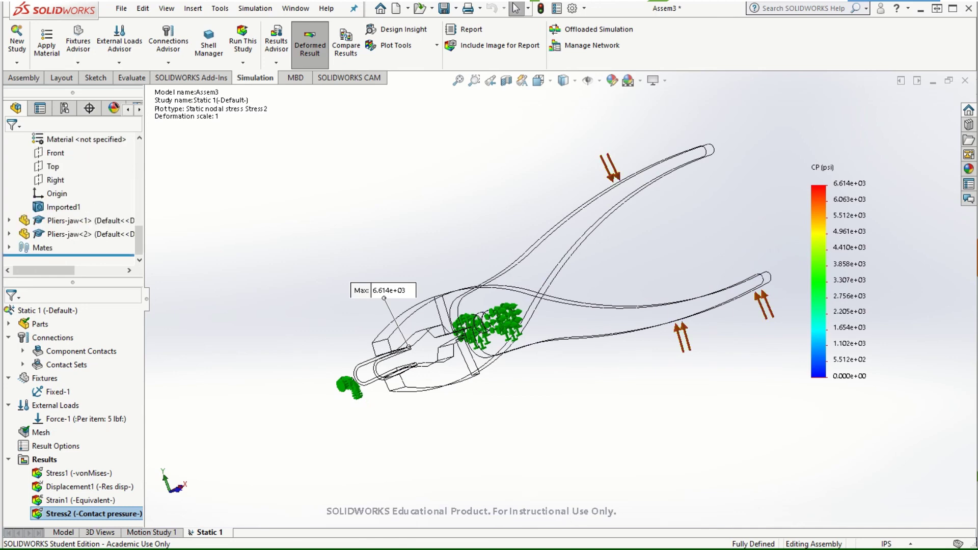